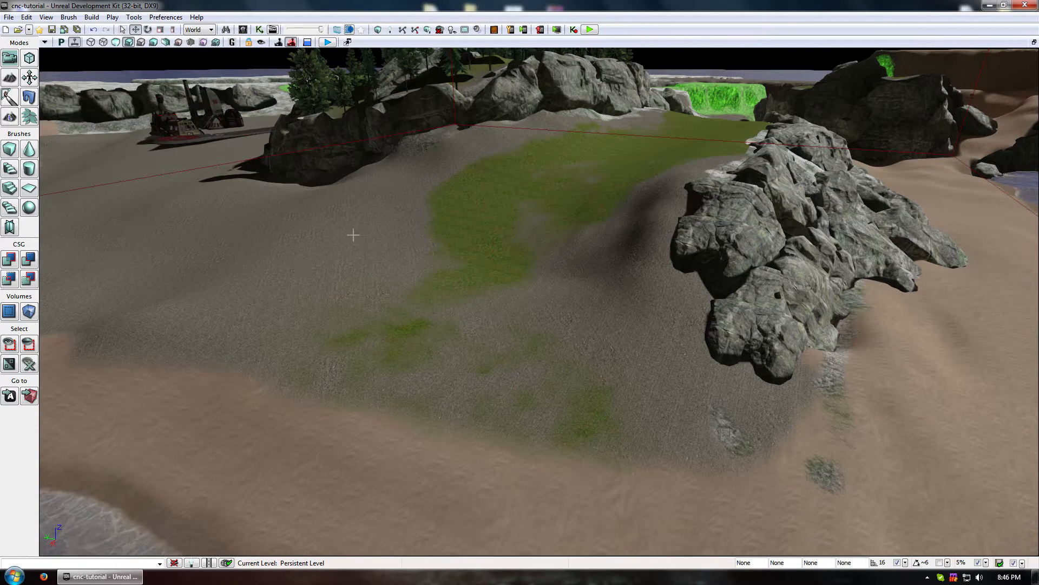
# - Copy one of the large cliff rocks below the forest onto the open sand near the shoreline
pyautogui.moveTo(457, 334); pyautogui.dragTo(583, 329)
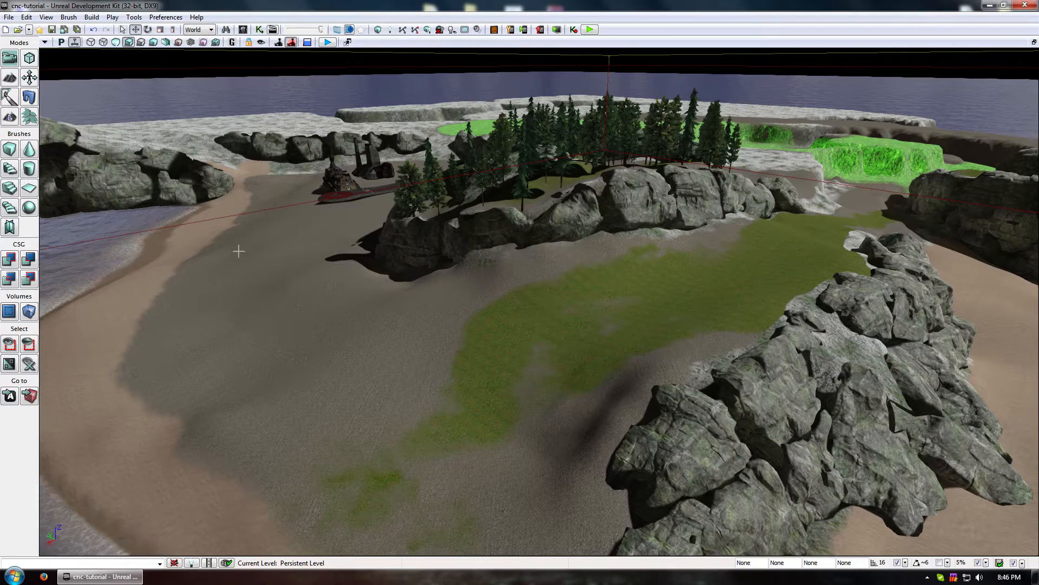
pyautogui.click(623, 202)
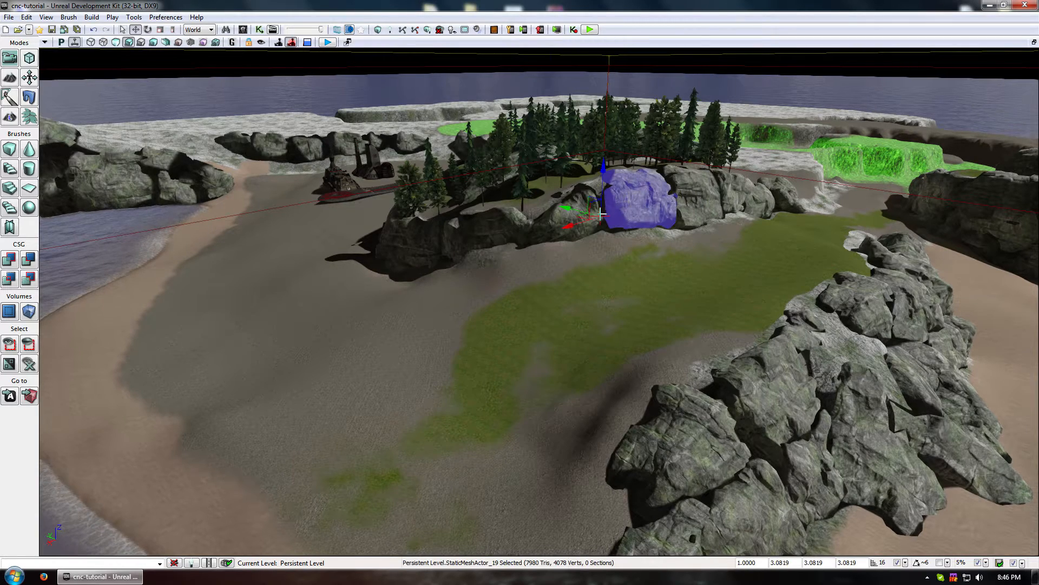
pyautogui.moveTo(158, 371); pyautogui.dragTo(132, 278)
pyautogui.moveTo(130, 242); pyautogui.dragTo(165, 350)
pyautogui.moveTo(349, 325); pyautogui.dragTo(295, 228)
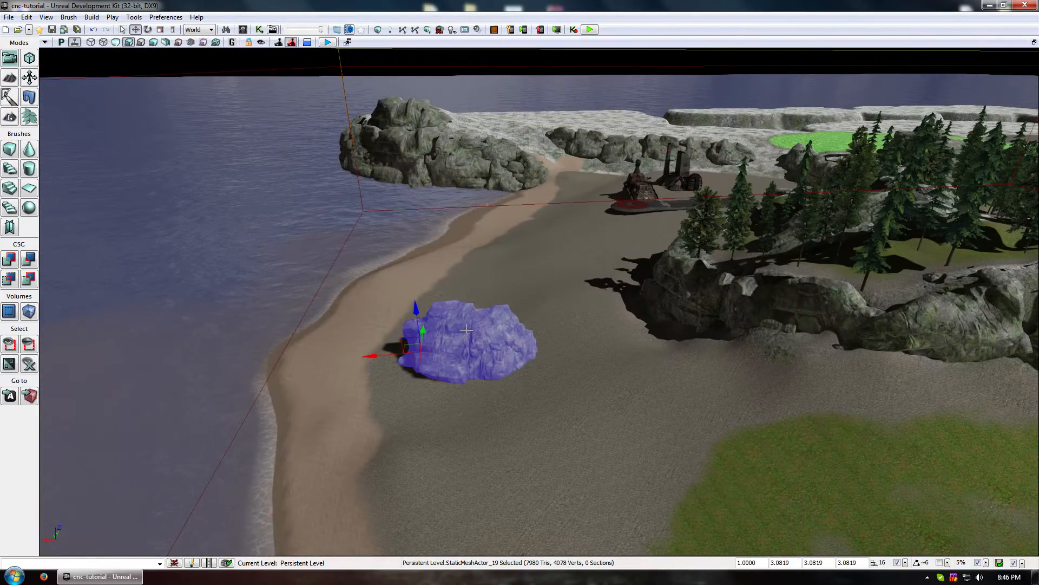
# - Duplicate the beach rock and rotate and position the copies to form a row of four boulders
pyautogui.moveTo(466, 329); pyautogui.dragTo(612, 354)
pyautogui.press('space')
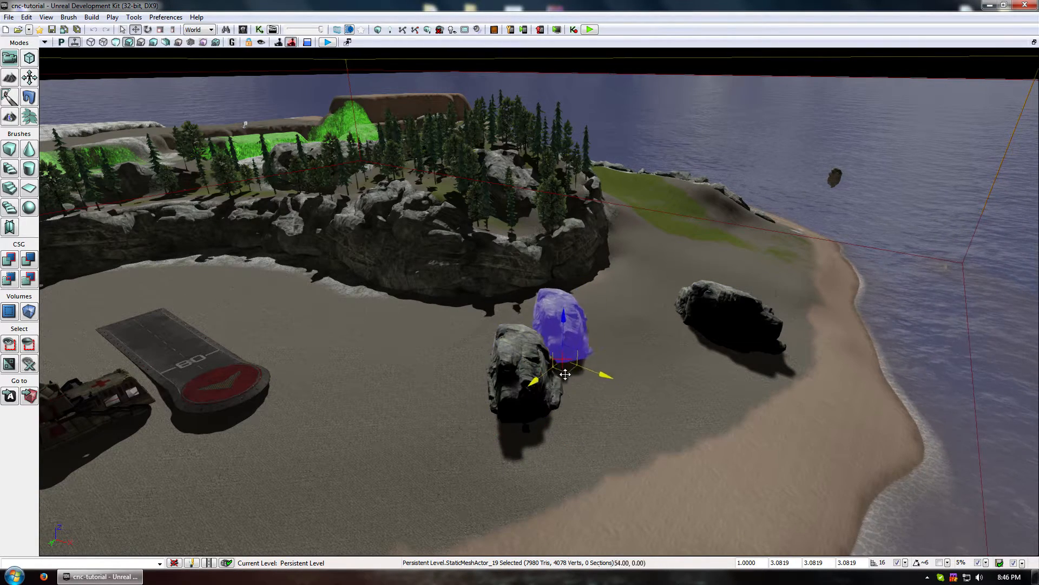
pyautogui.press('space')
pyautogui.moveTo(587, 396); pyautogui.dragTo(679, 324)
pyautogui.press('space')
pyautogui.press('space')
pyautogui.press('space')
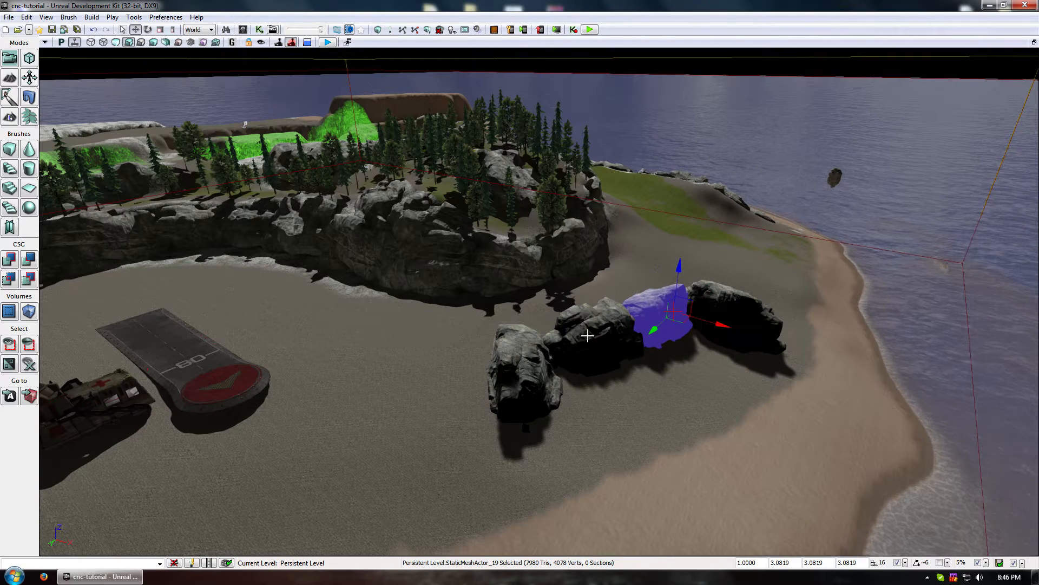
# - Select three adjoining rocks of the cliff behind the airstrip and duplicate them next to the new boulder row
pyautogui.moveTo(459, 340); pyautogui.dragTo(423, 274, button='middle')
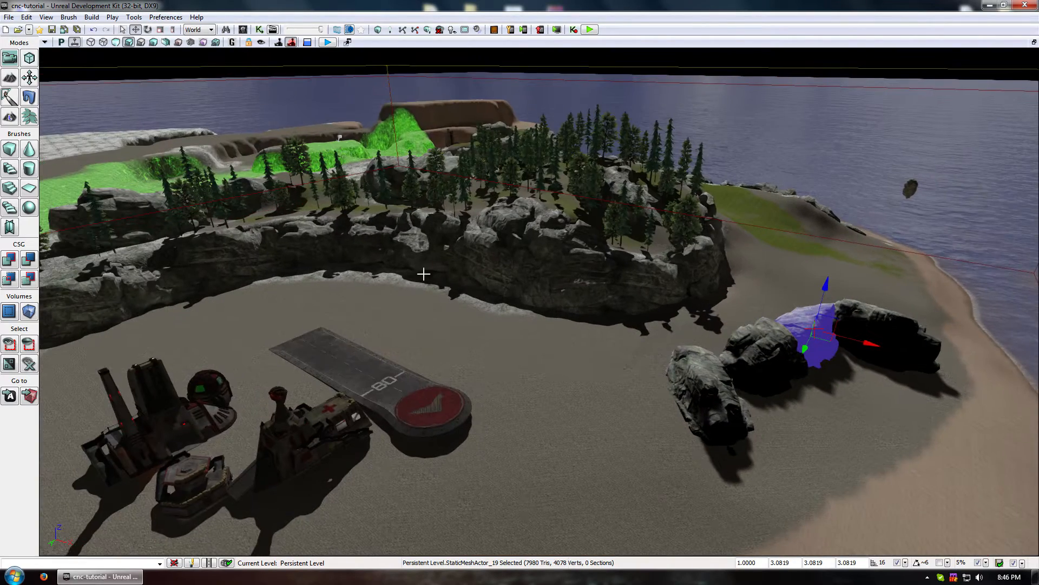
pyautogui.click(304, 251)
pyautogui.keyDown('ctrl'); pyautogui.click(368, 242); pyautogui.keyUp('ctrl')
pyautogui.keyDown('ctrl'); pyautogui.click(406, 244); pyautogui.keyUp('ctrl')
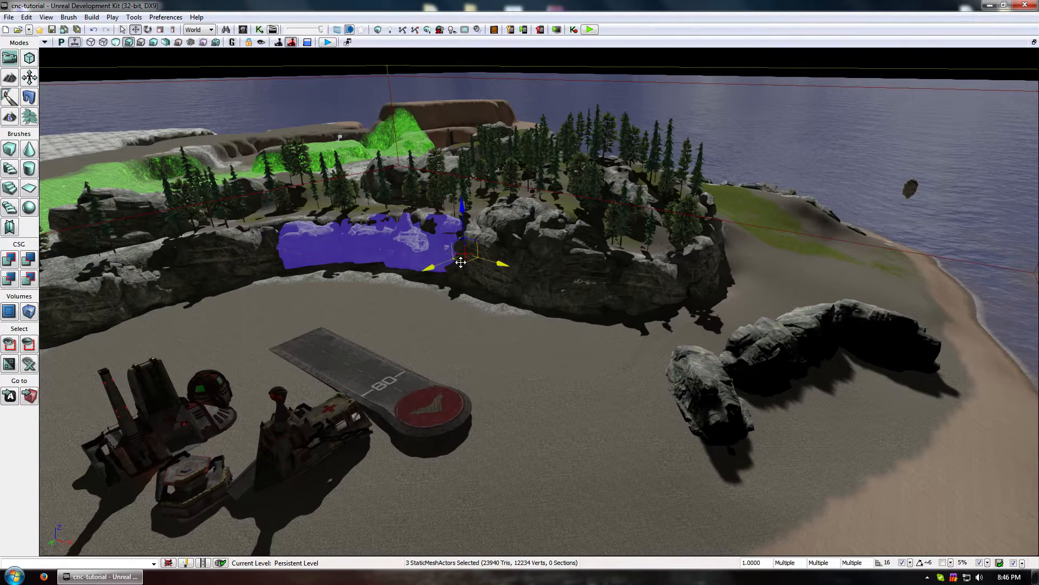
pyautogui.keyDown('alt'); pyautogui.moveTo(430, 395); pyautogui.dragTo(715, 474); pyautogui.keyUp('alt')
pyautogui.press('space')
pyautogui.moveTo(715, 473); pyautogui.dragTo(856, 465, button='right')
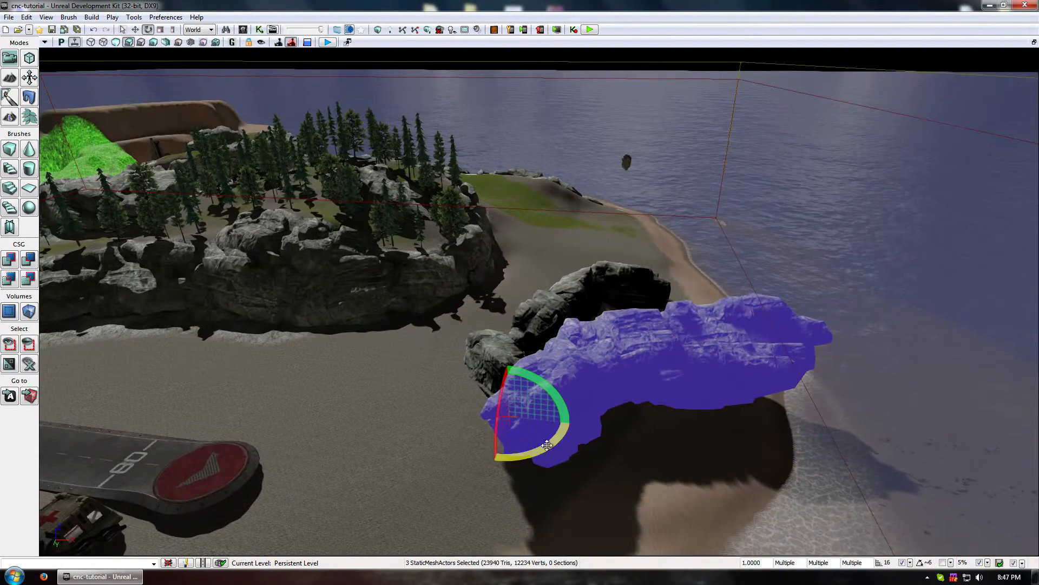
# - Rotate the three-rock group and move it to the seaward side of the boulder row
pyautogui.moveTo(533, 455); pyautogui.dragTo(368, 444)
pyautogui.press('space')
pyautogui.moveTo(543, 427); pyautogui.dragTo(71, 422)
pyautogui.moveTo(70, 423); pyautogui.dragTo(53, 563, button='right')
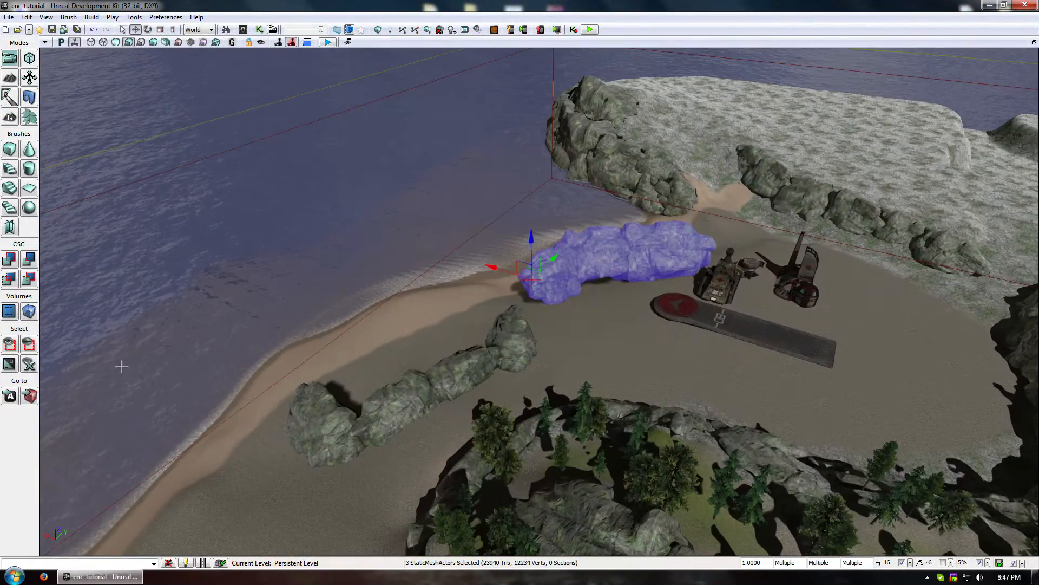
pyautogui.moveTo(525, 268); pyautogui.dragTo(287, 335)
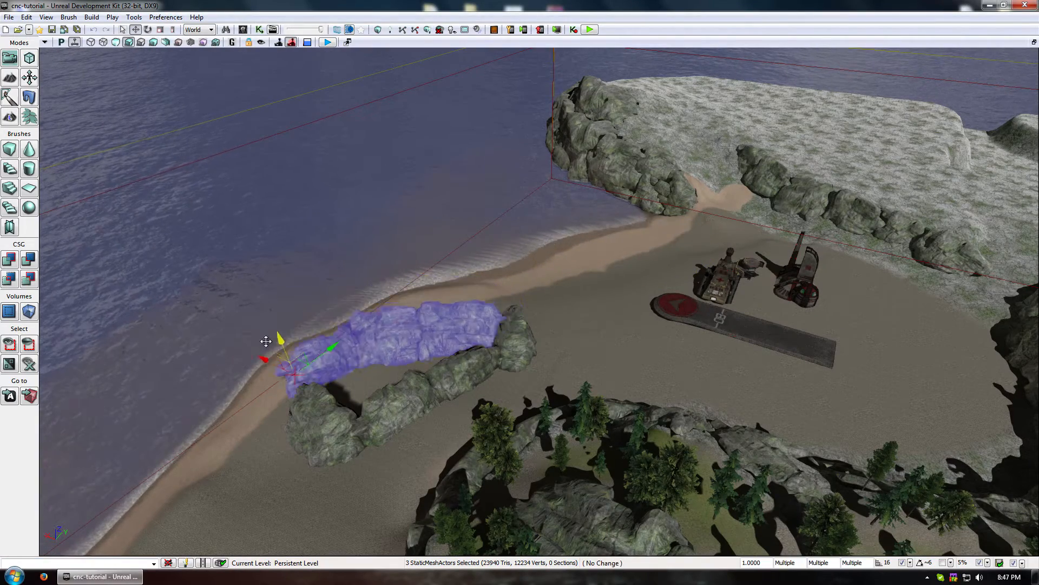
pyautogui.moveTo(581, 350); pyautogui.dragTo(608, 329, button='right')
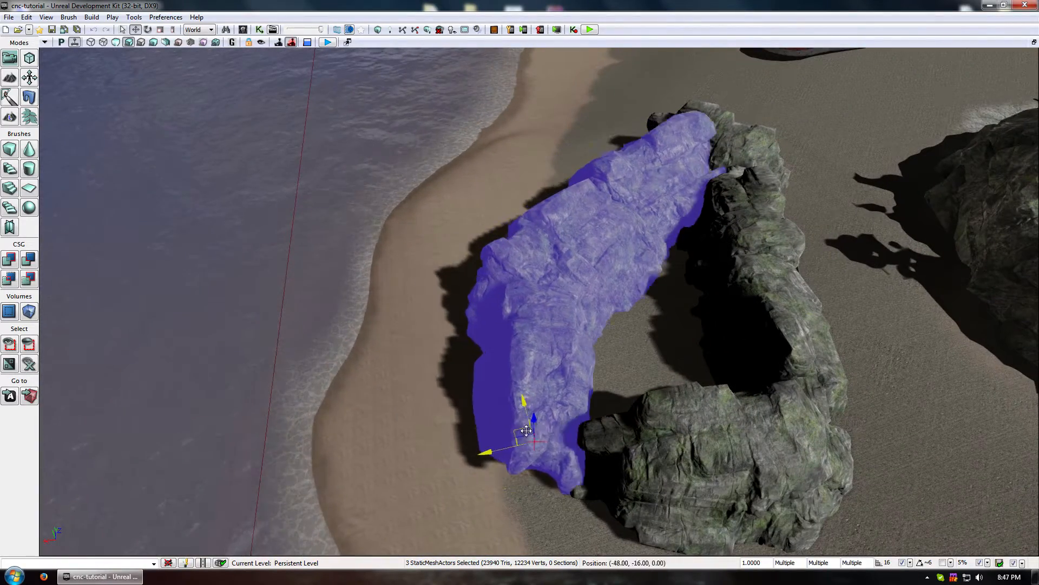
# - Fine-tune the three-rock group's position and rotate it about -17° to line up with the ends of the boulder row
pyautogui.moveTo(526, 430); pyautogui.dragTo(535, 433)
pyautogui.moveTo(556, 490); pyautogui.dragTo(575, 491)
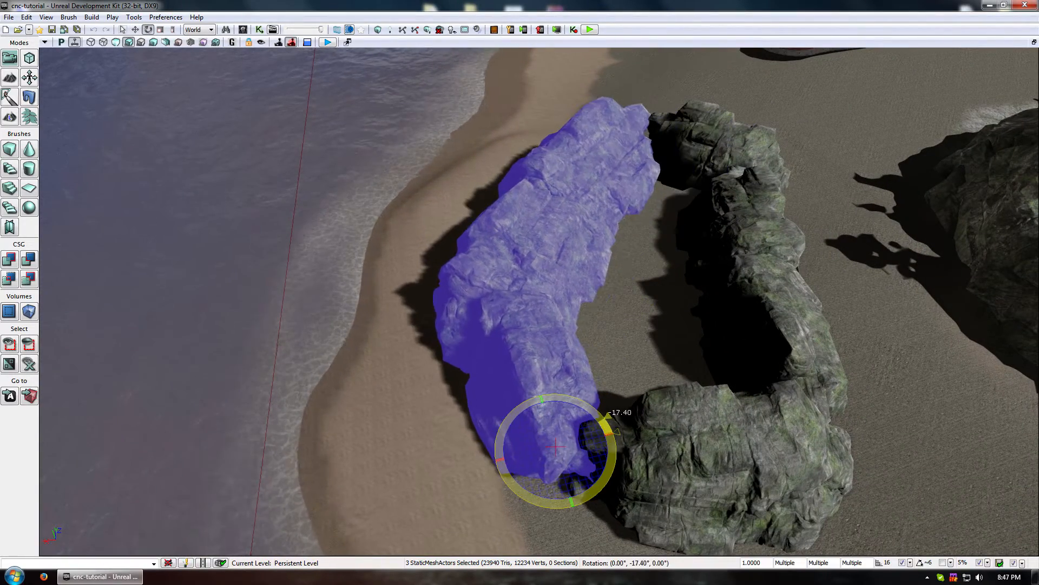
pyautogui.press('w')
pyautogui.moveTo(539, 436); pyautogui.dragTo(590, 458)
pyautogui.moveTo(590, 458); pyautogui.dragTo(611, 398, button='right')
pyautogui.moveTo(590, 458); pyautogui.dragTo(644, 533)
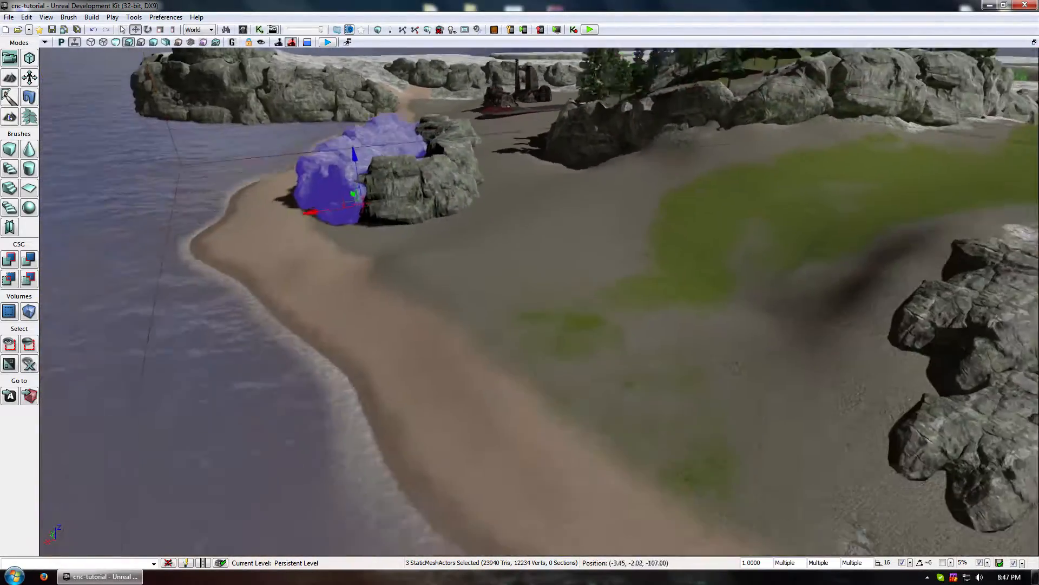
# - Add the two middle boulders of the landward row to the selection and duplicate all five rocks upward as a second tier
pyautogui.moveTo(644, 533); pyautogui.dragTo(648, 550, button='right')
pyautogui.moveTo(648, 549)
pyautogui.mouseDown(button='middle')
pyautogui.moveTo(647, 496)
pyautogui.moveTo(648, 555)
pyautogui.mouseUp(button='middle')
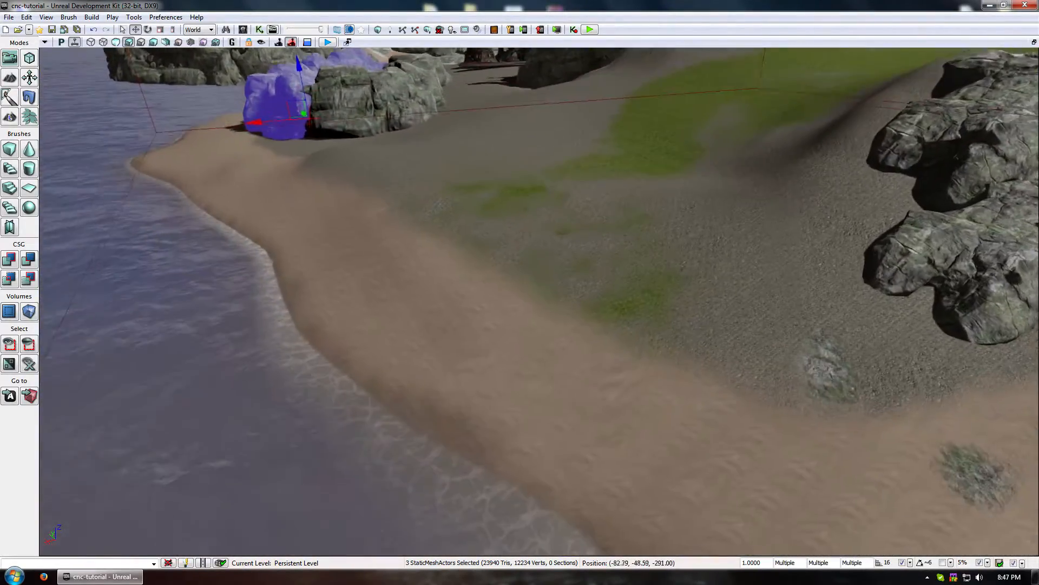
pyautogui.moveTo(649, 555); pyautogui.dragTo(646, 509, button='right')
pyautogui.moveTo(645, 508); pyautogui.dragTo(649, 433, button='middle')
pyautogui.moveTo(649, 433); pyautogui.dragTo(655, 482, button='right')
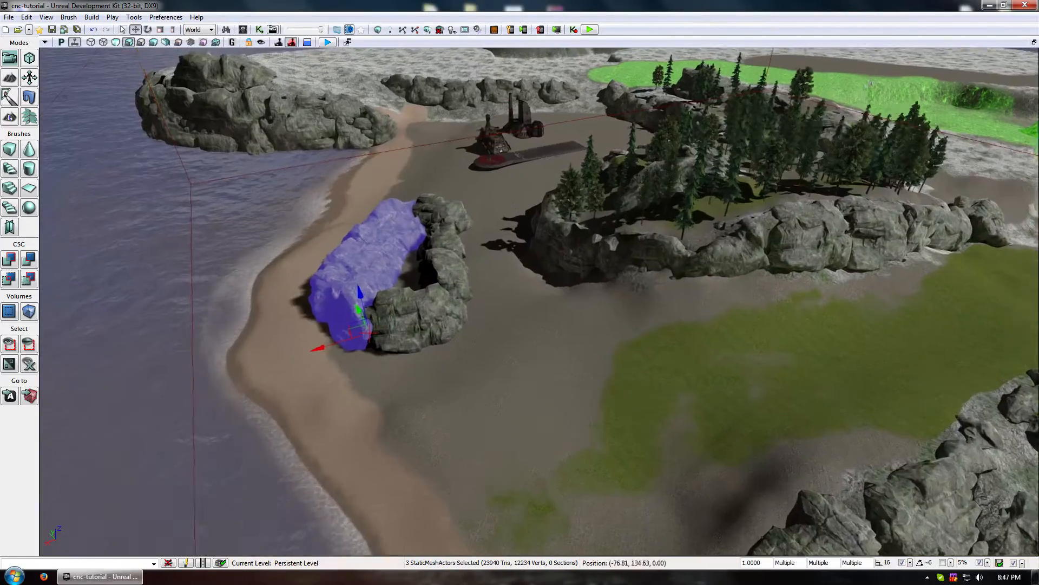
pyautogui.moveTo(655, 482); pyautogui.dragTo(758, 471)
pyautogui.moveTo(541, 460); pyautogui.dragTo(390, 477)
pyautogui.moveTo(390, 476); pyautogui.dragTo(393, 514, button='middle')
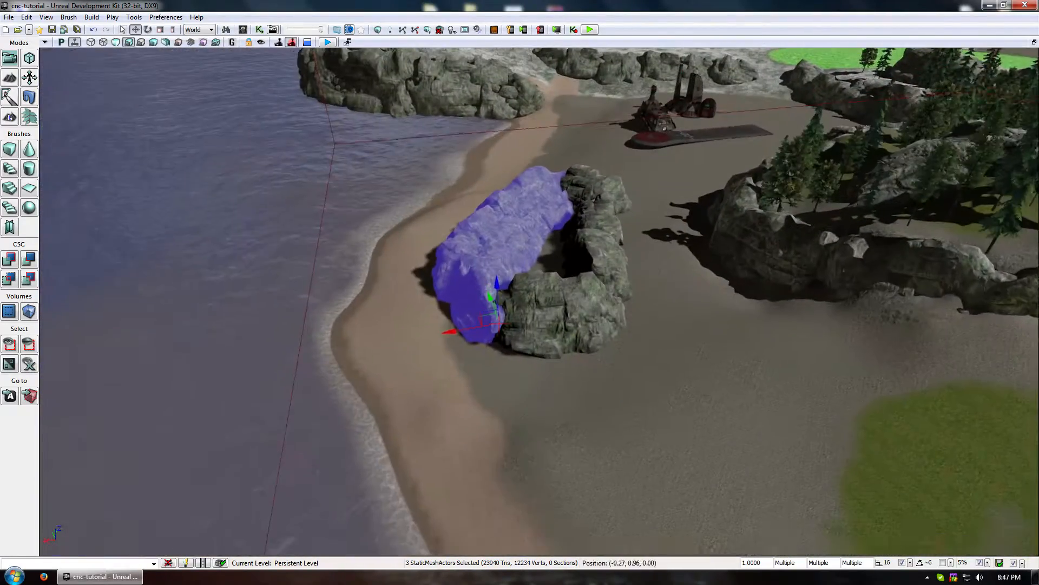
pyautogui.moveTo(393, 514); pyautogui.dragTo(403, 482)
pyautogui.keyDown('ctrl'); pyautogui.click(621, 314); pyautogui.keyUp('ctrl')
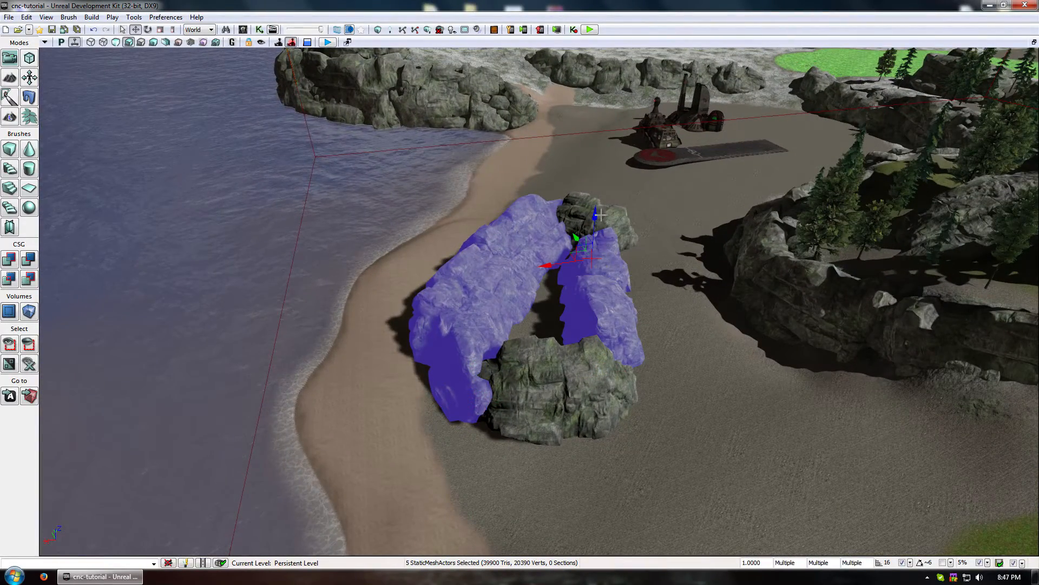
pyautogui.moveTo(594, 219); pyautogui.dragTo(580, 281)
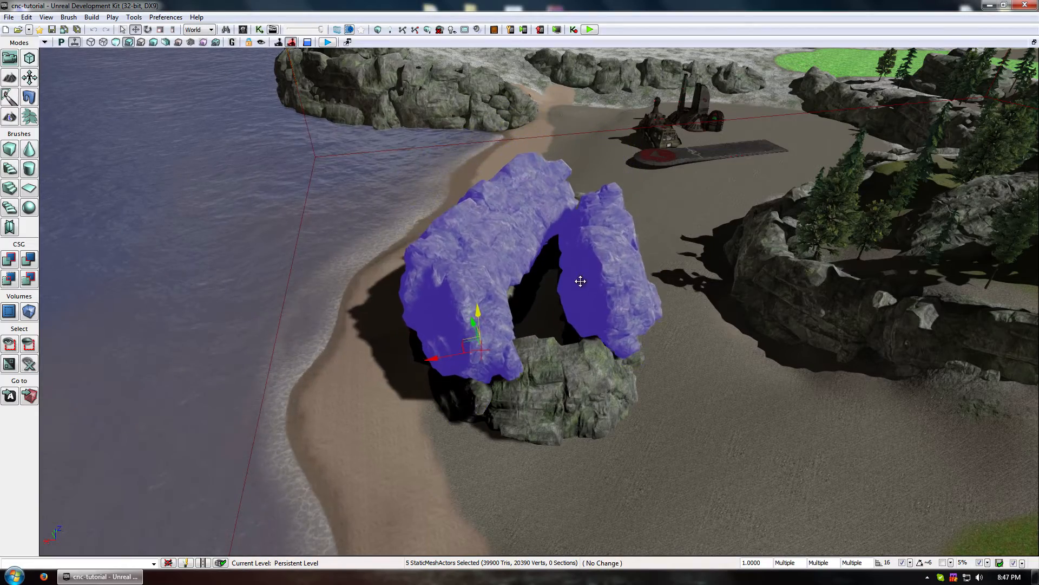
pyautogui.click(450, 308)
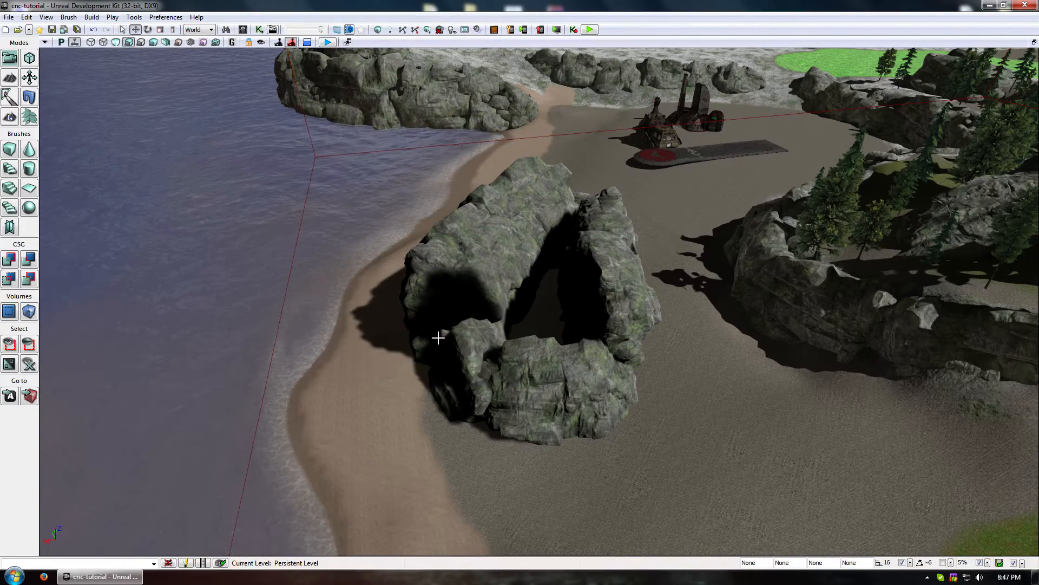
# - Select a rock inside the ring and tilt and reposition it to fill part of the hollow centre
pyautogui.moveTo(439, 338); pyautogui.dragTo(622, 260)
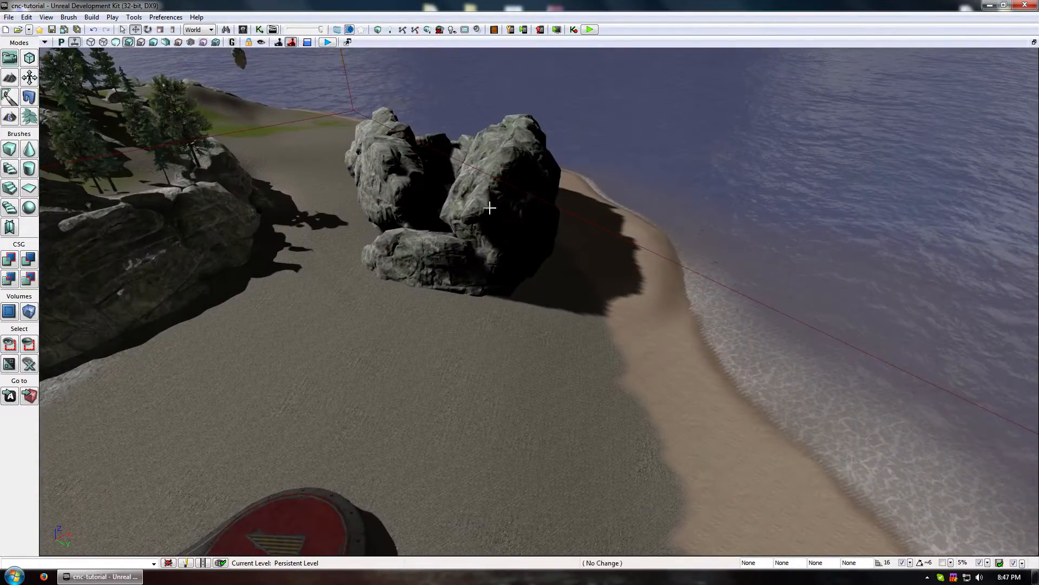
pyautogui.click(588, 348)
pyautogui.moveTo(584, 397); pyautogui.dragTo(293, 422, button='right')
pyautogui.moveTo(585, 398)
pyautogui.mouseDown()
pyautogui.moveTo(612, 433)
pyautogui.moveTo(587, 406)
pyautogui.mouseUp()
pyautogui.click(584, 398)
pyautogui.moveTo(519, 363); pyautogui.dragTo(541, 354)
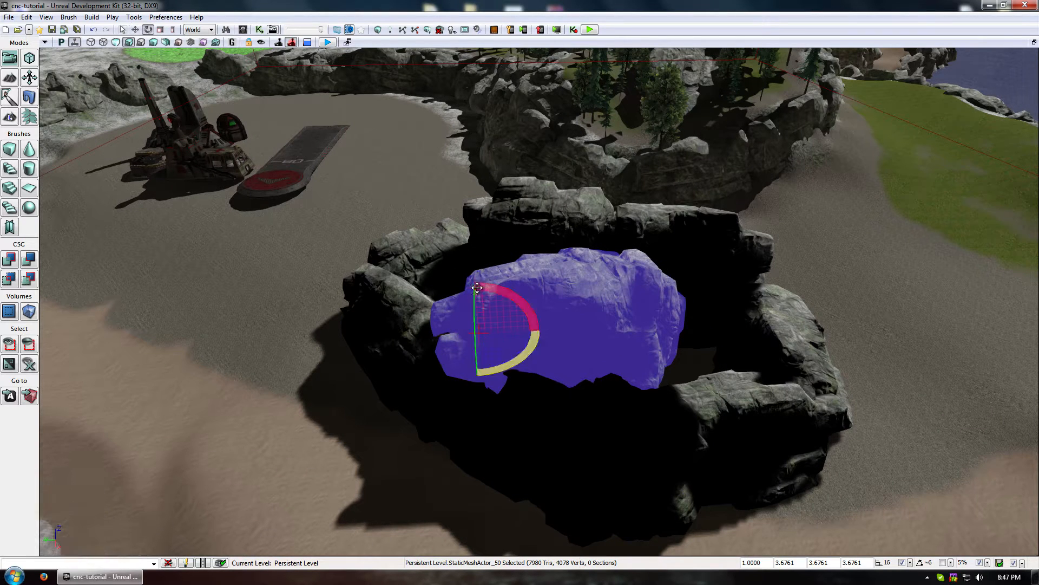
pyautogui.moveTo(492, 288); pyautogui.dragTo(479, 313)
pyautogui.press('space')
pyautogui.press('space')
pyautogui.moveTo(481, 357); pyautogui.dragTo(476, 365)
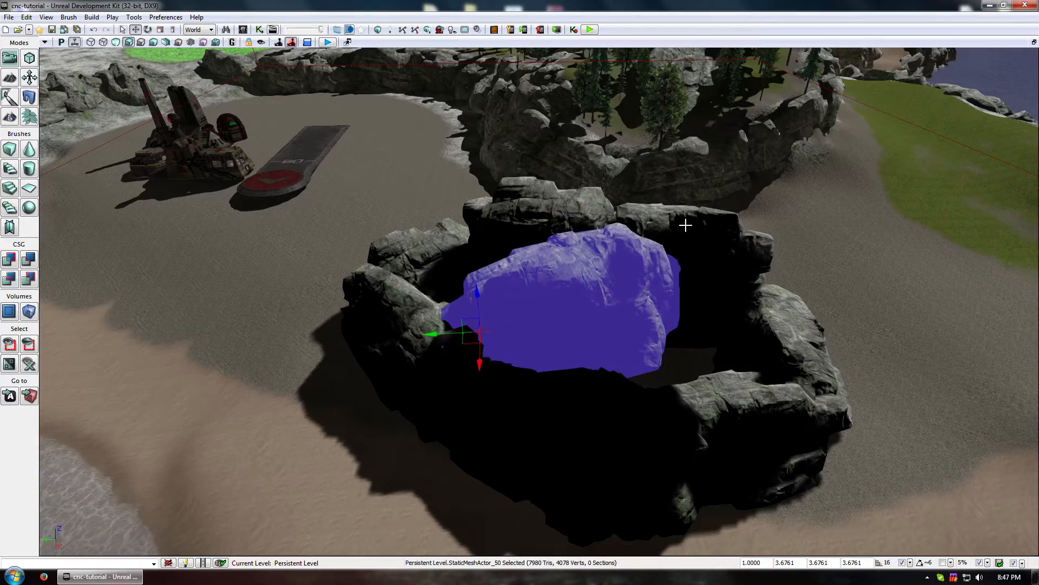
# - Turn the upper landward rock crosswise and move it over the gap in the centre of the formation
pyautogui.click(685, 224)
pyautogui.moveTo(685, 224); pyautogui.dragTo(552, 336, button='right')
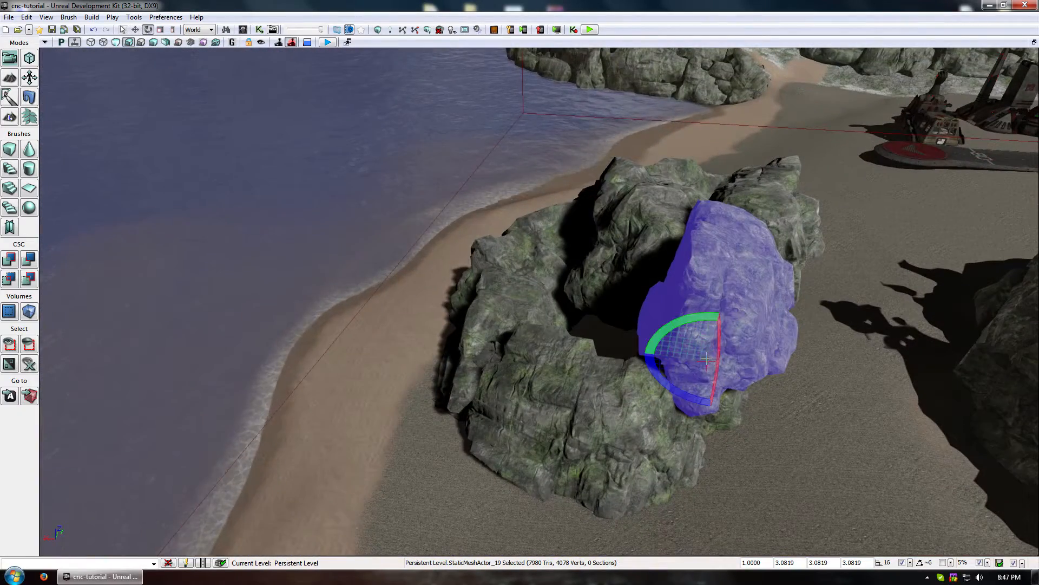
pyautogui.moveTo(684, 401); pyautogui.dragTo(588, 379)
pyautogui.press('space')
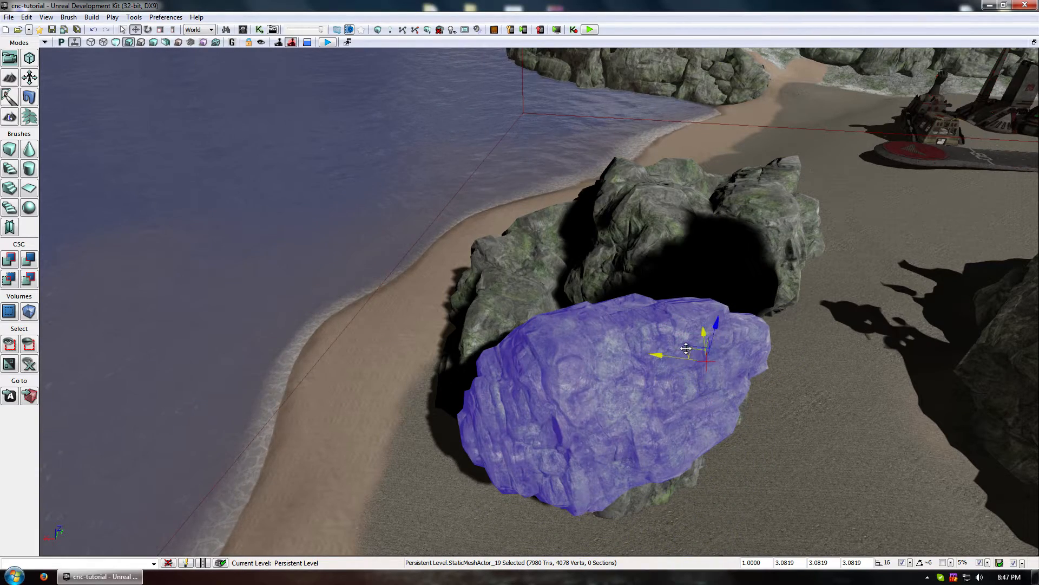
pyautogui.moveTo(686, 348); pyautogui.dragTo(679, 260)
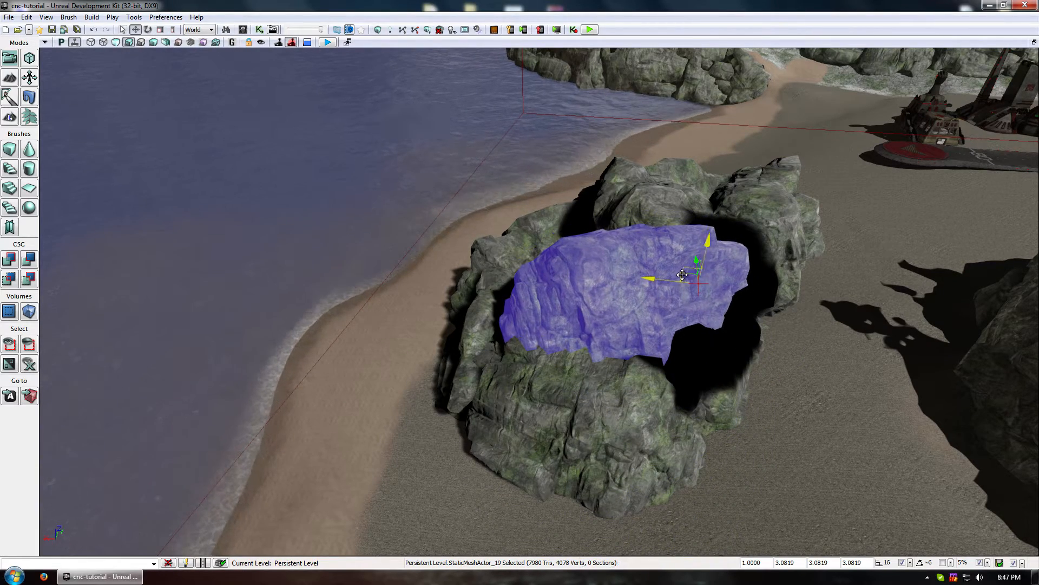
# - Delete the upper rock at the formation's end facing the buildings
pyautogui.click(278, 318)
pyautogui.moveTo(278, 318); pyautogui.dragTo(352, 341, button='right')
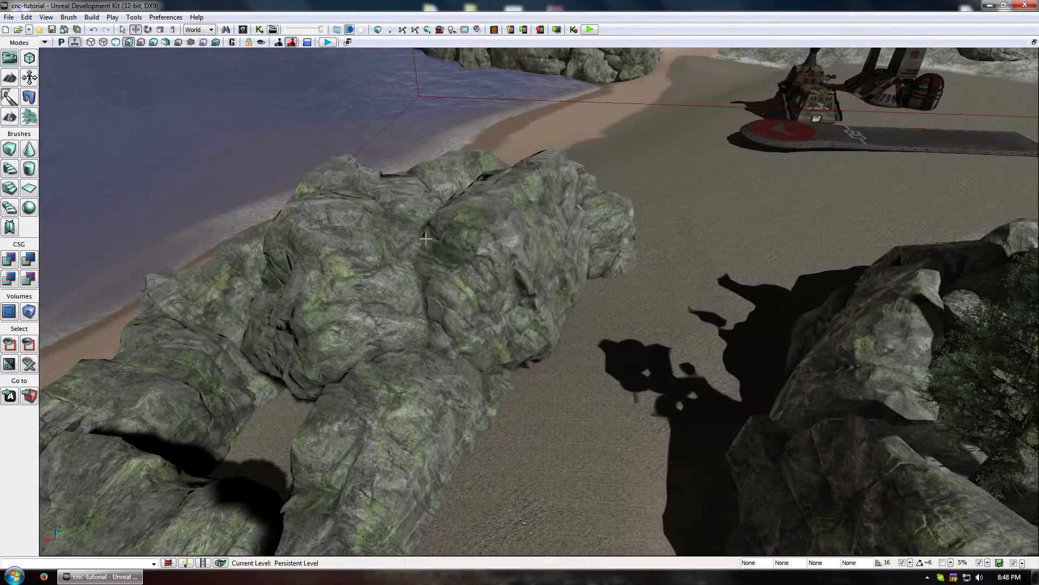
pyautogui.click(521, 255)
pyautogui.press('Delete')
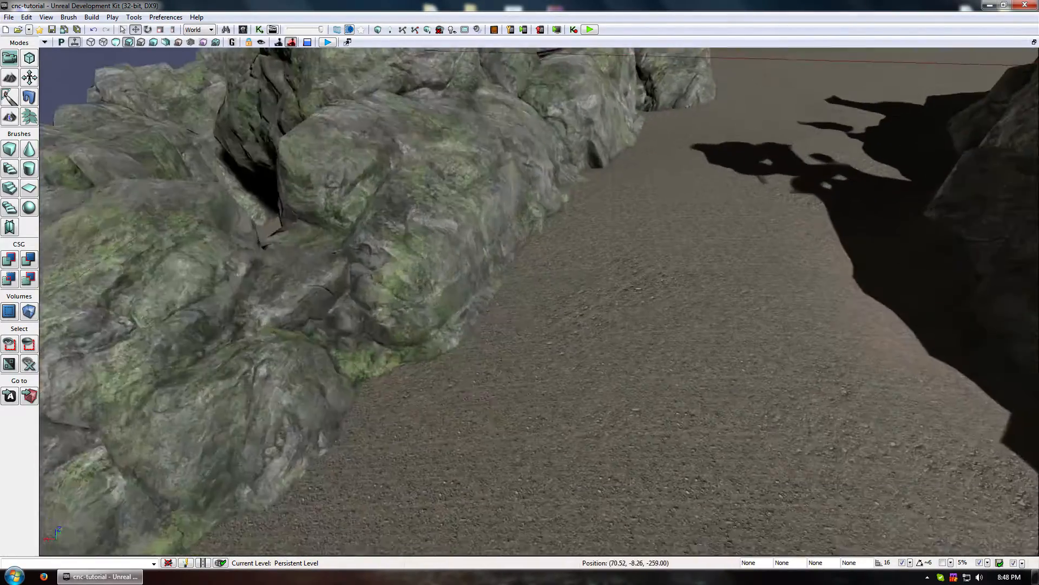
# - Raise the lower rock at the end facing the buildings and rotate it about 28° toward its neighbour
pyautogui.moveTo(587, 318); pyautogui.dragTo(551, 330, button='right')
pyautogui.click(596, 391)
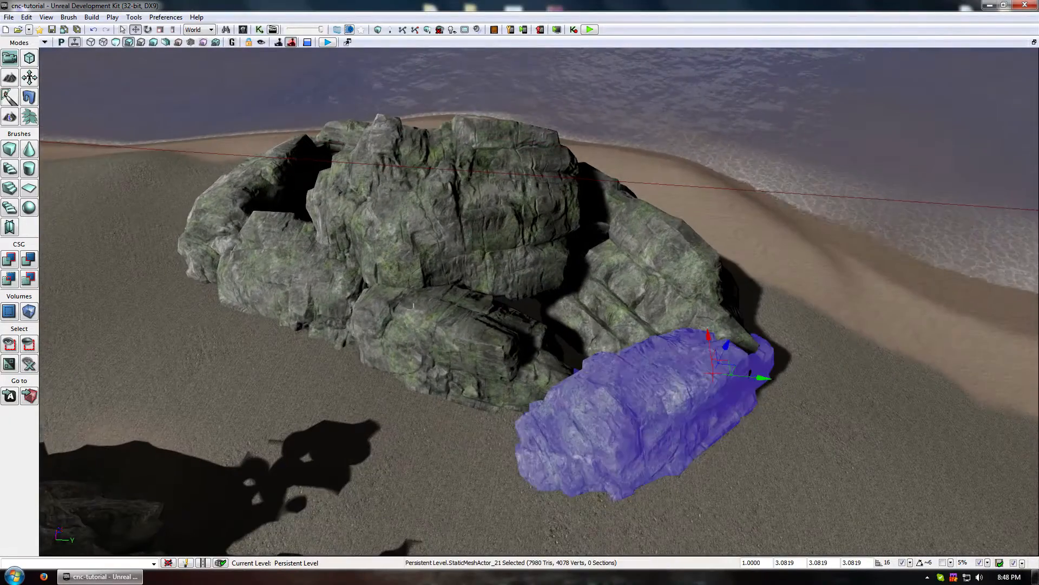
pyautogui.moveTo(596, 391); pyautogui.dragTo(535, 219, button='right')
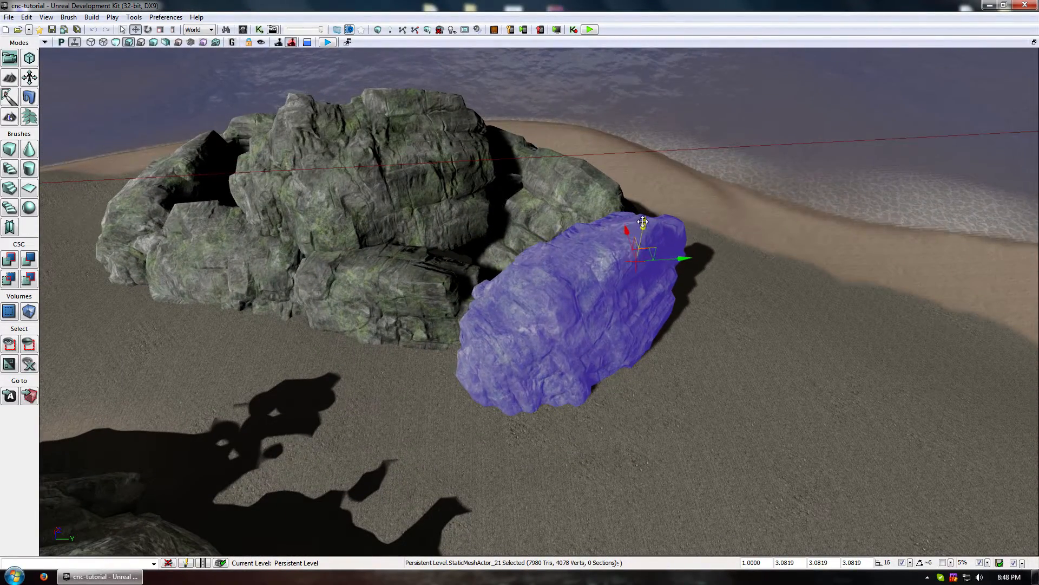
pyautogui.moveTo(629, 308); pyautogui.dragTo(582, 283)
pyautogui.moveTo(640, 307); pyautogui.dragTo(630, 299)
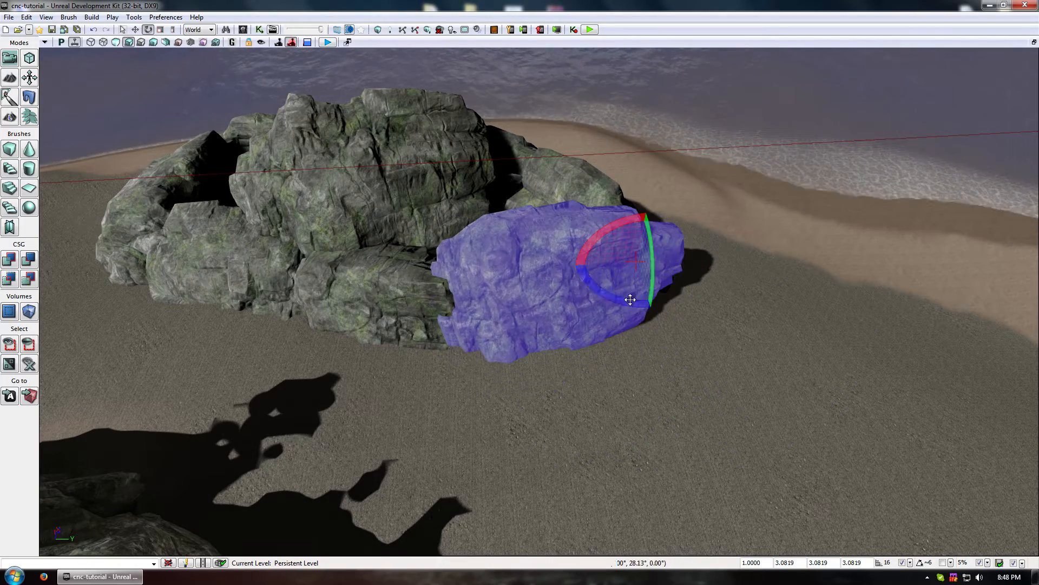
# - Tilt and nudge the end rock so it sits snugly against the adjacent boulders
pyautogui.press('space')
pyautogui.press('space')
pyautogui.press('space')
pyautogui.press('space')
pyautogui.moveTo(620, 223); pyautogui.dragTo(575, 254)
pyautogui.press('space')
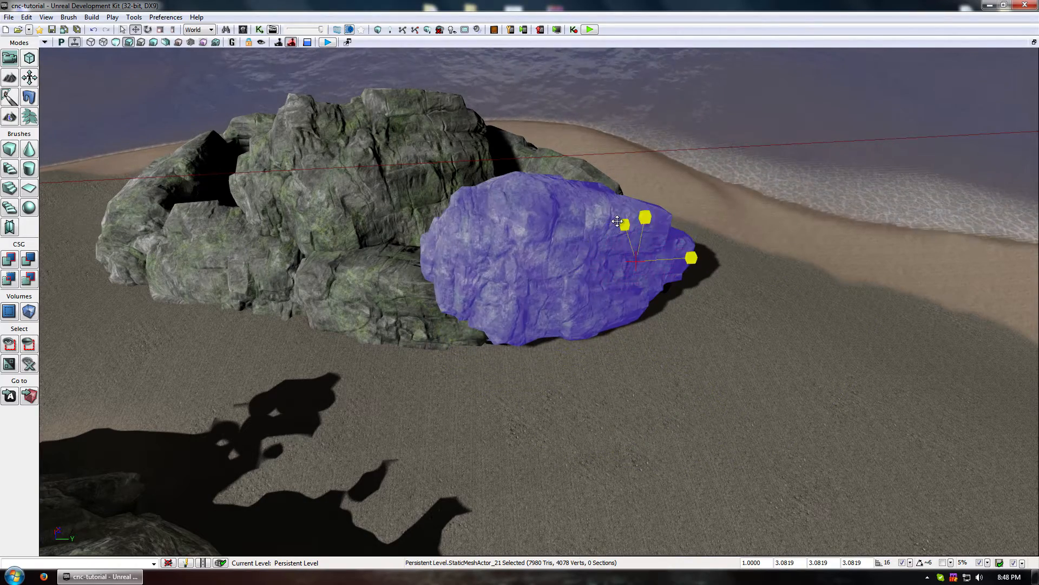
pyautogui.moveTo(639, 232); pyautogui.dragTo(636, 265)
# - Duplicate the small loose rock floating offshore and place the copy on the sand between the formation and the airstrip
pyautogui.press('d')
pyautogui.moveTo(635, 265); pyautogui.dragTo(217, 203, button='right')
pyautogui.click(424, 329)
pyautogui.press('s')
pyautogui.press('w')
pyautogui.press('d')
pyautogui.press('w')
pyautogui.moveTo(420, 314); pyautogui.dragTo(422, 347, button='right')
pyautogui.moveTo(644, 298); pyautogui.dragTo(620, 301, button='right')
pyautogui.press('w')
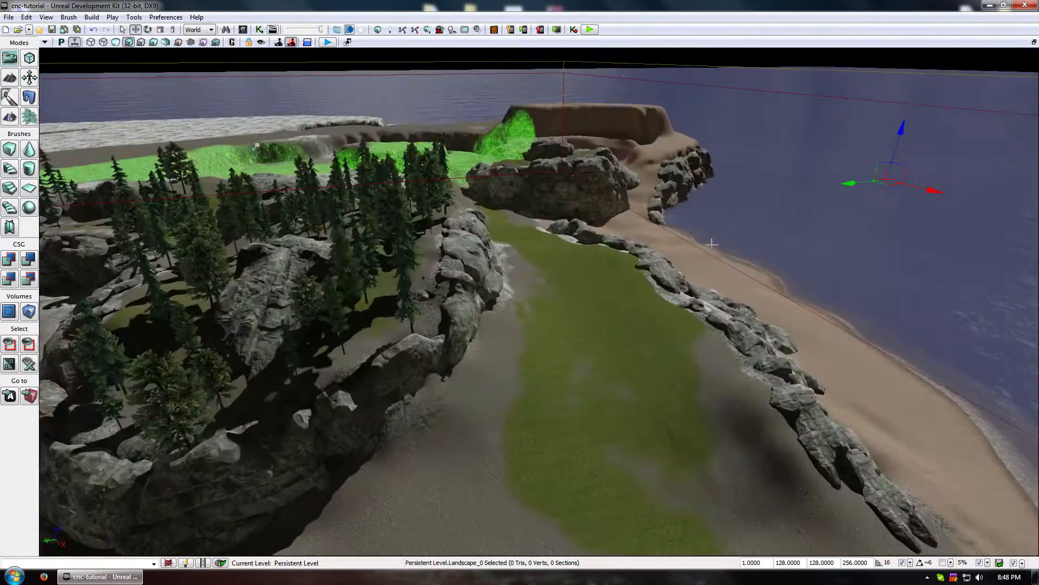
pyautogui.moveTo(717, 321); pyautogui.dragTo(801, 309, button='right')
pyautogui.moveTo(732, 309); pyautogui.dragTo(768, 250)
pyautogui.keyDown('alt'); pyautogui.moveTo(849, 267); pyautogui.dragTo(328, 327); pyautogui.keyUp('alt')
# - Scale the small rock uniformly up to about 3.98 and adjust its placement on the sand
pyautogui.press('space')
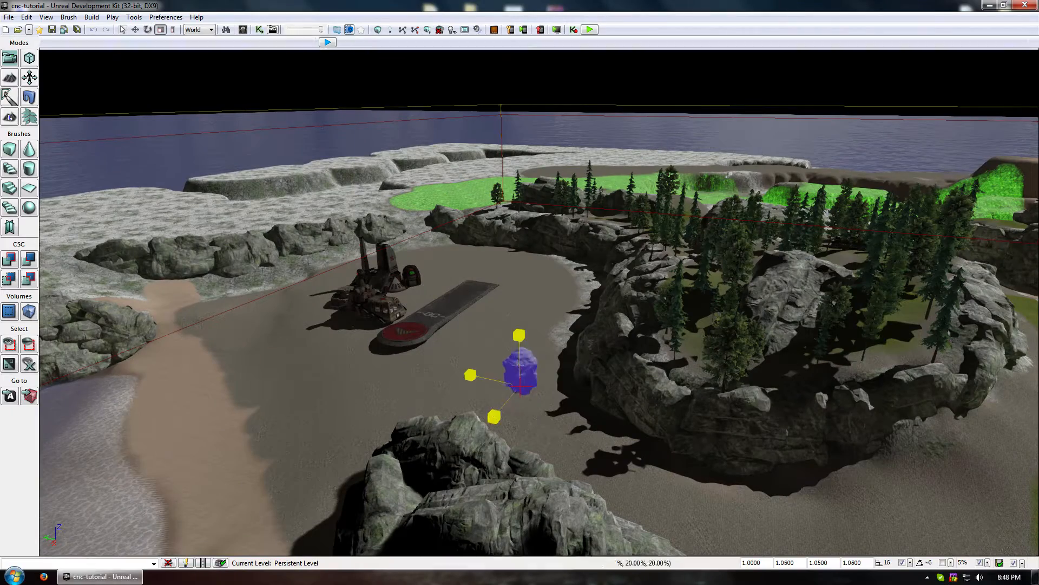
pyautogui.moveTo(494, 416); pyautogui.dragTo(475, 366)
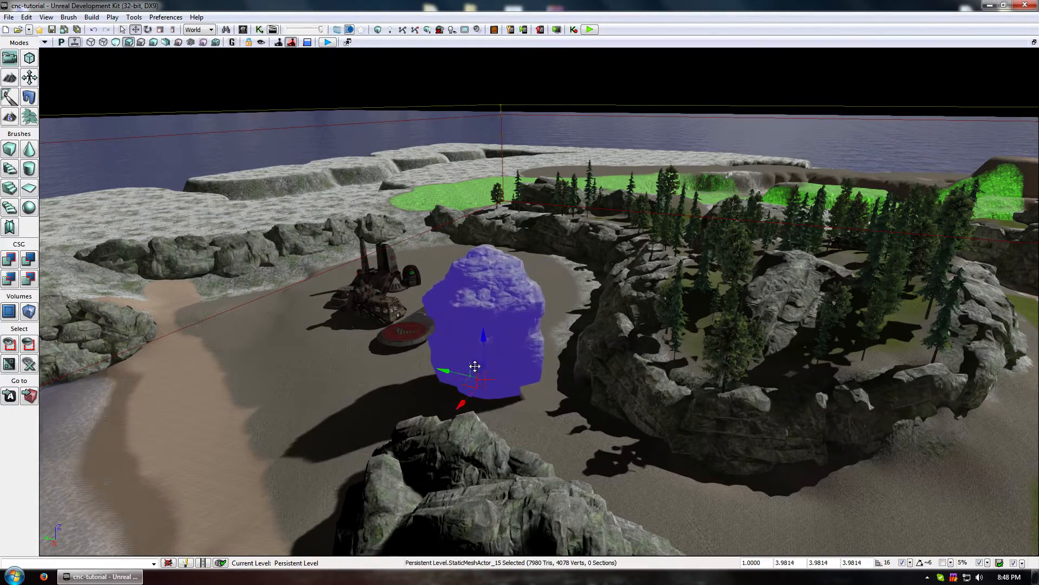
pyautogui.moveTo(449, 404); pyautogui.dragTo(449, 405, button='right')
pyautogui.moveTo(545, 347); pyautogui.dragTo(534, 320)
pyautogui.click(548, 397)
pyautogui.moveTo(548, 397); pyautogui.dragTo(547, 397)
pyautogui.moveTo(545, 378); pyautogui.dragTo(546, 378, button='right')
pyautogui.moveTo(545, 379); pyautogui.dragTo(545, 379)
pyautogui.moveTo(609, 336); pyautogui.dragTo(609, 335)
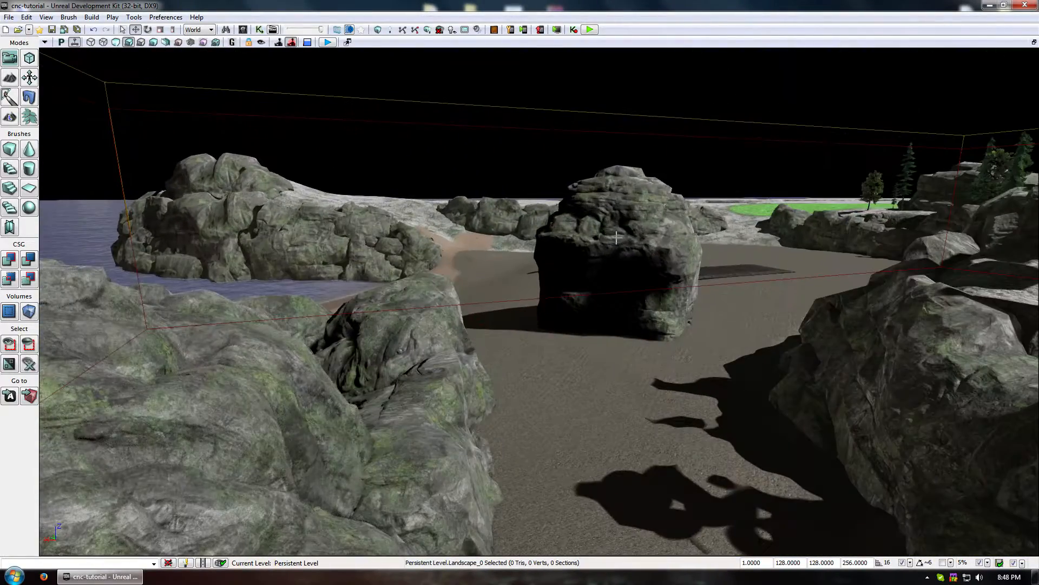
# - Inspect the large beach rock formation and the rest of the island up to the base buildings beside the cliff
pyautogui.click(609, 335)
pyautogui.click(544, 367)
pyautogui.moveTo(544, 367); pyautogui.dragTo(540, 351)
pyautogui.moveTo(541, 351); pyautogui.dragTo(540, 351, button='right')
pyautogui.moveTo(540, 351); pyautogui.dragTo(540, 351)
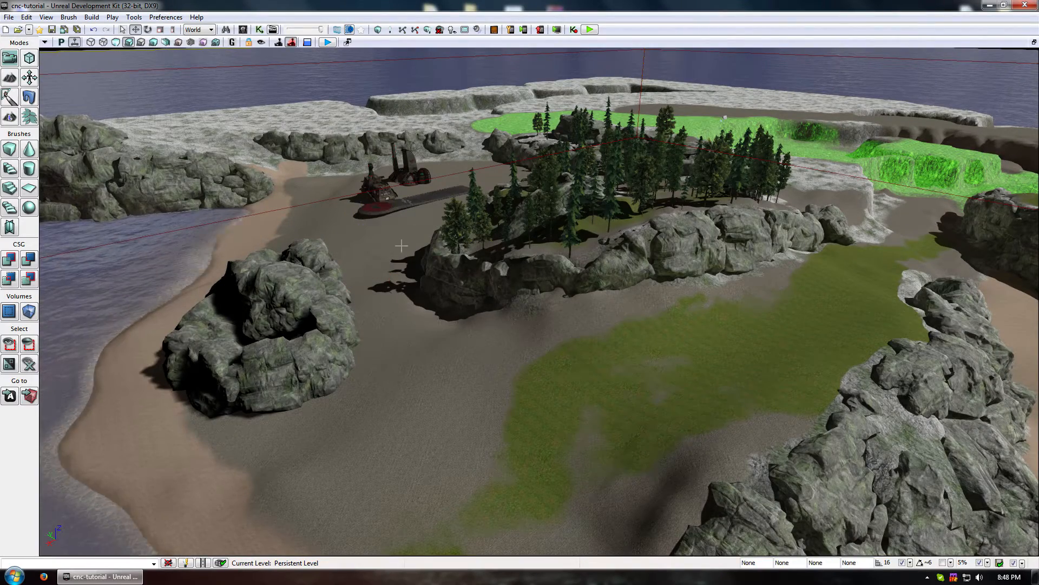
pyautogui.moveTo(401, 246); pyautogui.dragTo(410, 261)
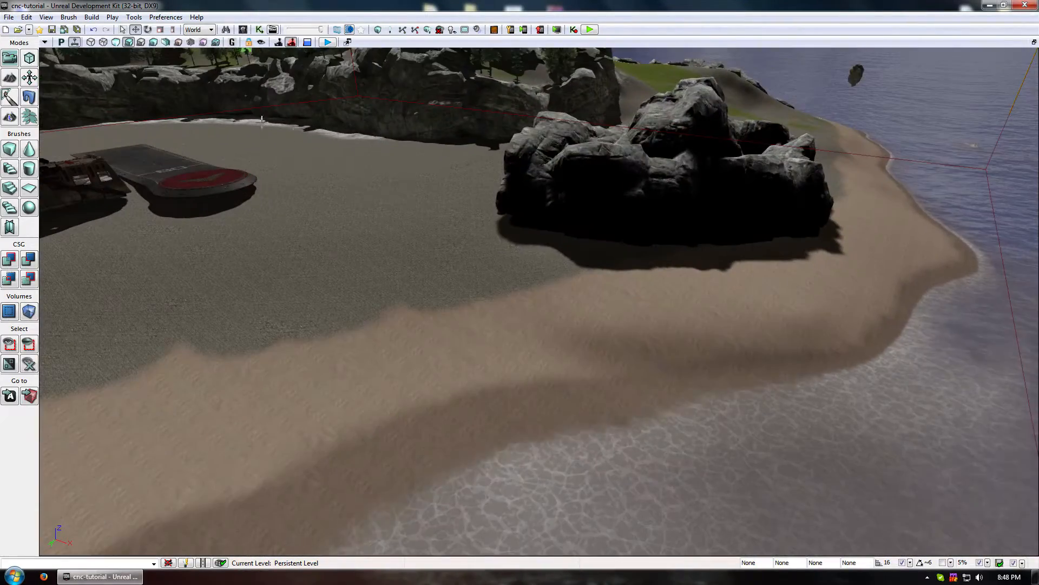
pyautogui.moveTo(438, 226); pyautogui.dragTo(438, 221)
pyautogui.moveTo(438, 220); pyautogui.dragTo(438, 221, button='right')
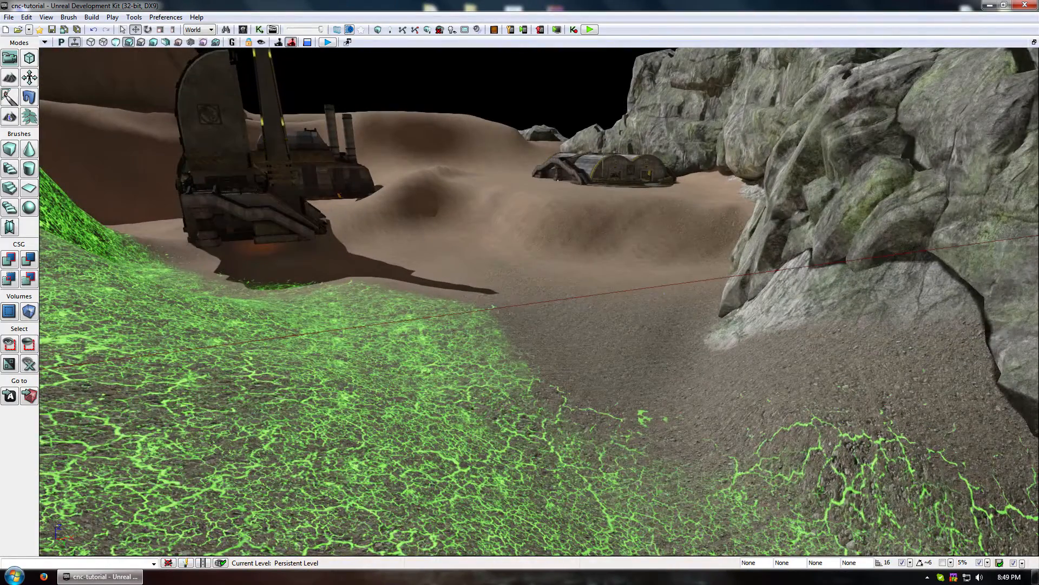
pyautogui.moveTo(620, 336); pyautogui.dragTo(619, 336, button='middle')
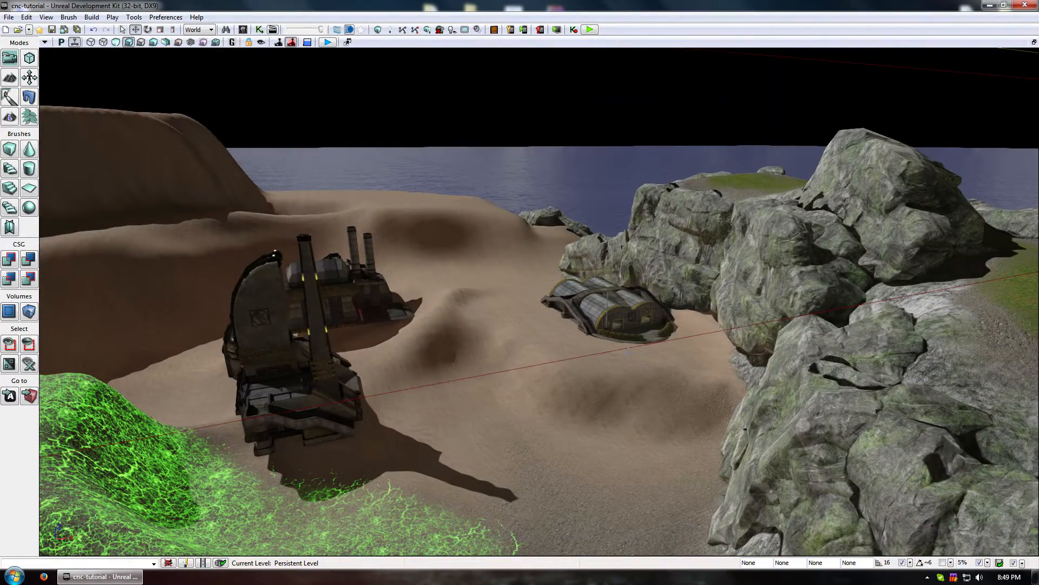
pyautogui.moveTo(628, 352); pyautogui.dragTo(629, 352, button='right')
# - Duplicate a cliff rock, rotate and scale the copy uniformly to about 1.65, and lower it onto the sand near the domed hangar
pyautogui.click(734, 222)
pyautogui.moveTo(762, 231); pyautogui.dragTo(578, 279)
pyautogui.press('space')
pyautogui.moveTo(520, 292); pyautogui.dragTo(673, 344)
pyautogui.press('space')
pyautogui.moveTo(673, 345); pyautogui.dragTo(645, 331)
pyautogui.press('space')
pyautogui.moveTo(694, 293); pyautogui.dragTo(695, 318)
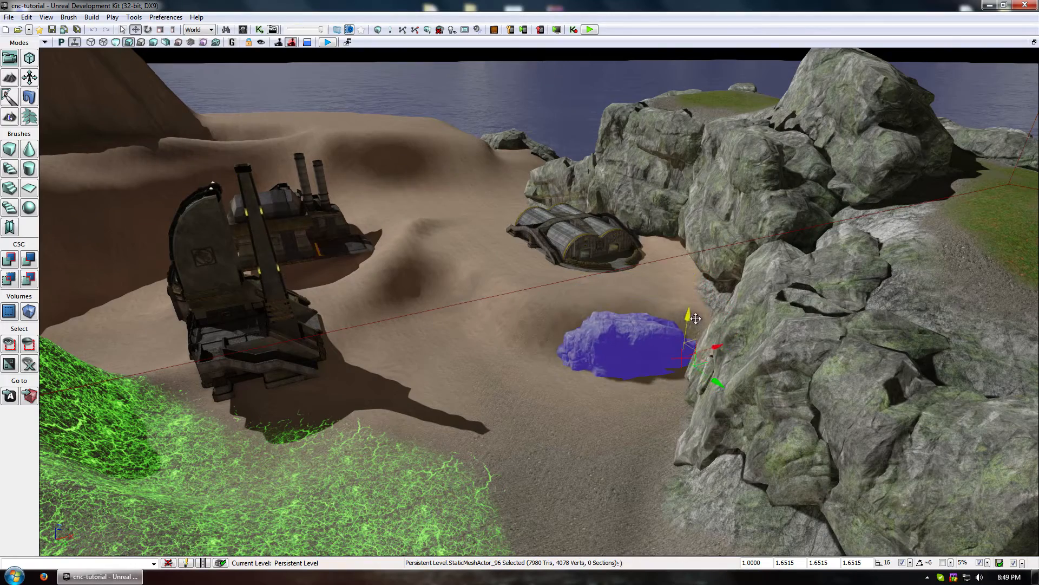
# - Rotate the rock copy and shift it against the foot of the cliff
pyautogui.press('space')
pyautogui.press('space')
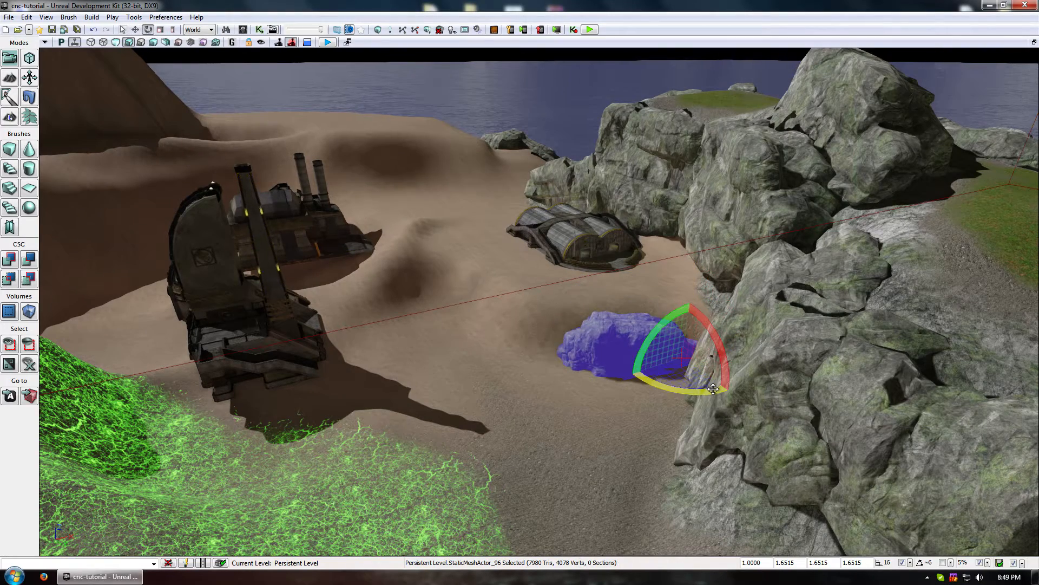
pyautogui.moveTo(713, 389); pyautogui.dragTo(682, 391)
pyautogui.press('space')
pyautogui.press('space')
pyautogui.press('space')
pyautogui.moveTo(689, 325); pyautogui.dragTo(706, 306)
pyautogui.moveTo(661, 334); pyautogui.dragTo(662, 325)
pyautogui.moveTo(673, 368); pyautogui.dragTo(716, 372)
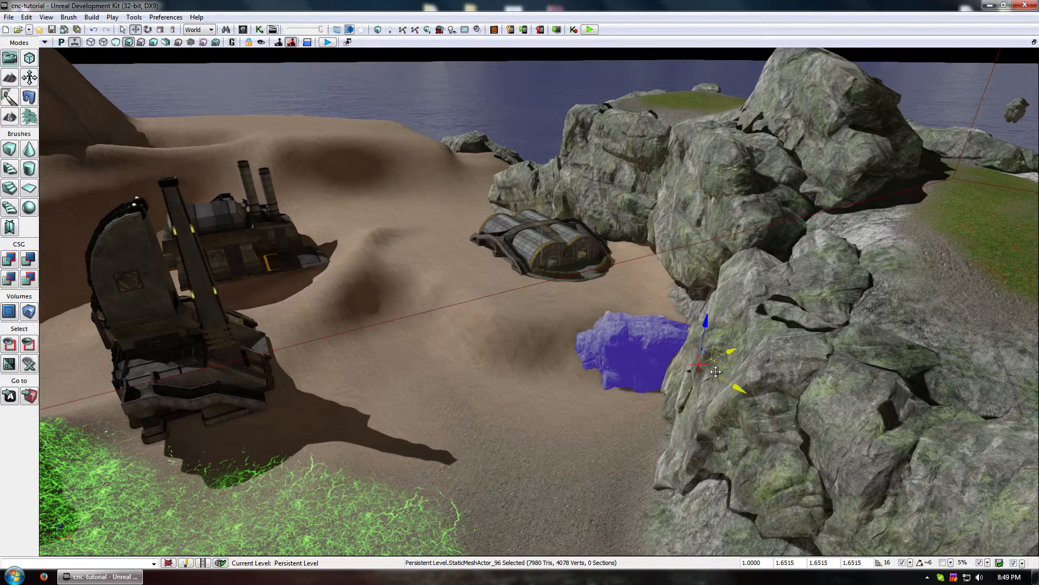
# - Duplicate the rock at the foot of the cliff and place the copy beside it, extending the row out onto the sand
pyautogui.moveTo(715, 371); pyautogui.dragTo(690, 411, button='right')
pyautogui.moveTo(539, 301); pyautogui.dragTo(667, 407, button='right')
pyautogui.keyDown('alt'); pyautogui.moveTo(756, 414); pyautogui.dragTo(520, 428); pyautogui.keyUp('alt')
pyautogui.moveTo(596, 409); pyautogui.dragTo(477, 387)
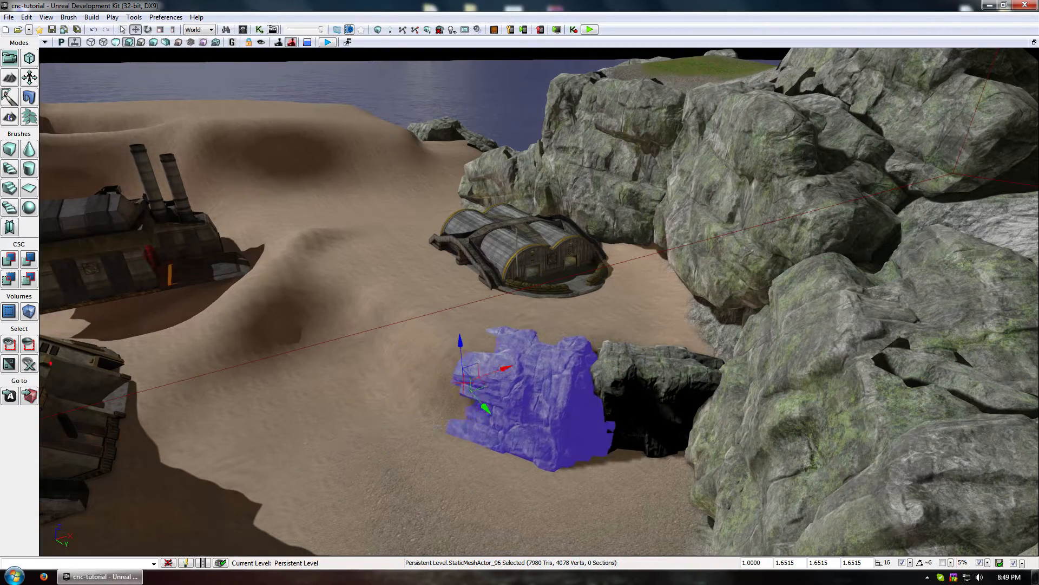
pyautogui.click(401, 390)
# - Erase the dark foliage clumps from the green crystal field using a foliage brush size of about 2378.74
pyautogui.moveTo(401, 390); pyautogui.dragTo(308, 384, button='middle')
pyautogui.moveTo(401, 390); pyautogui.dragTo(401, 382)
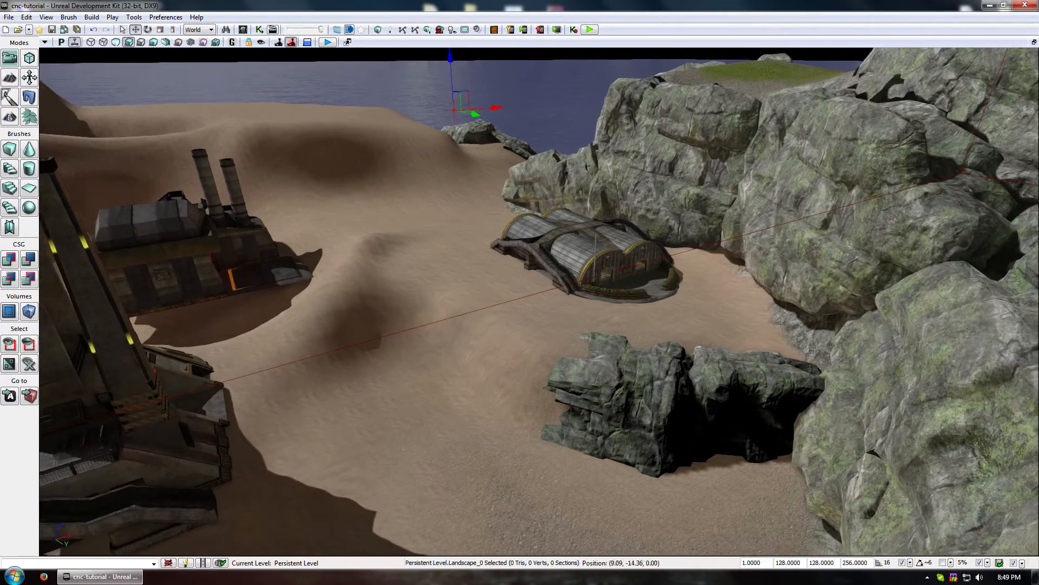
pyautogui.moveTo(331, 309); pyautogui.dragTo(341, 428)
pyautogui.moveTo(331, 422); pyautogui.dragTo(331, 309, button='middle')
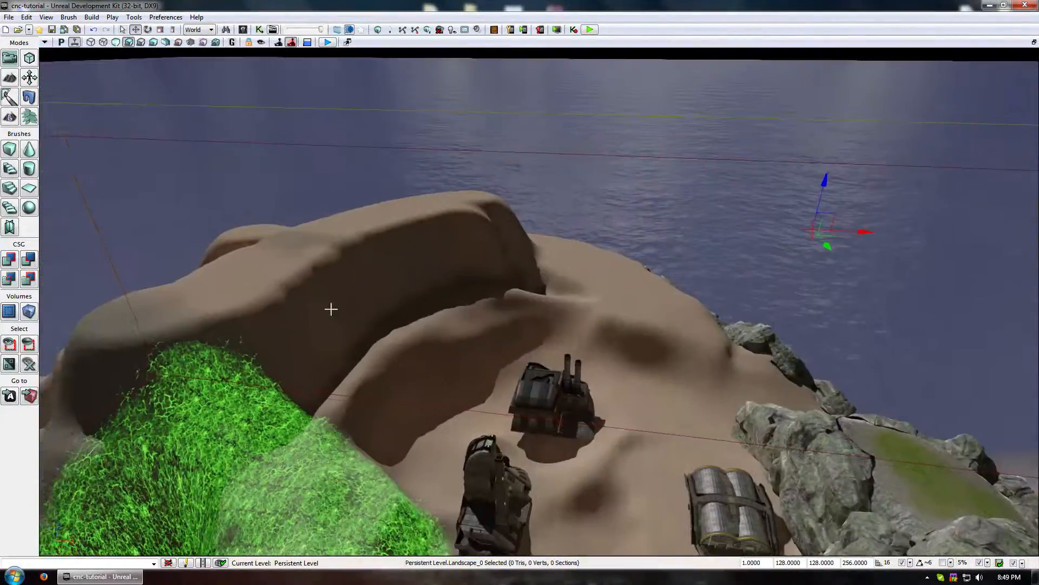
pyautogui.moveTo(331, 309); pyautogui.dragTo(333, 466)
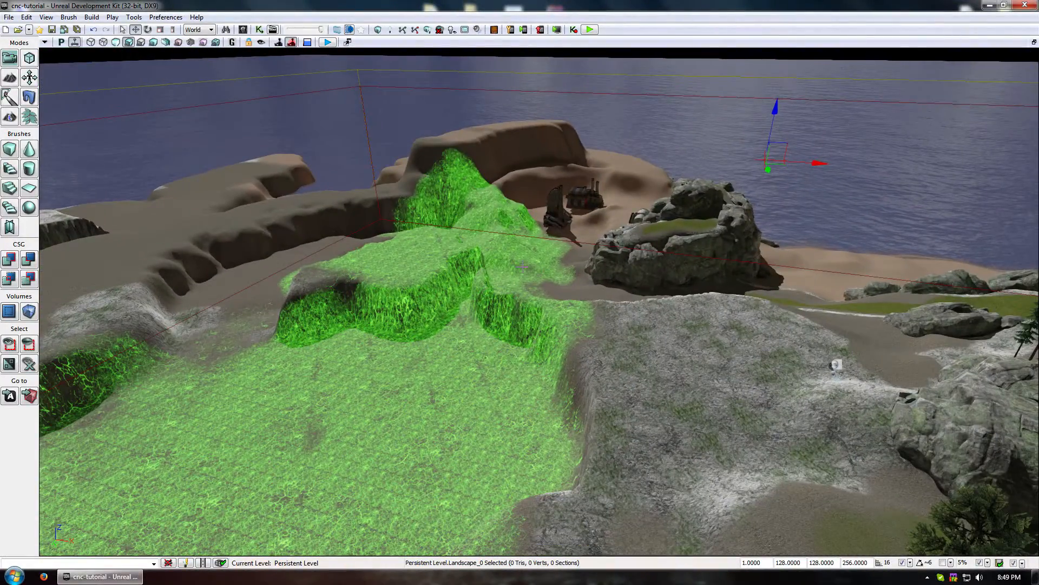
pyautogui.moveTo(523, 266); pyautogui.dragTo(559, 427)
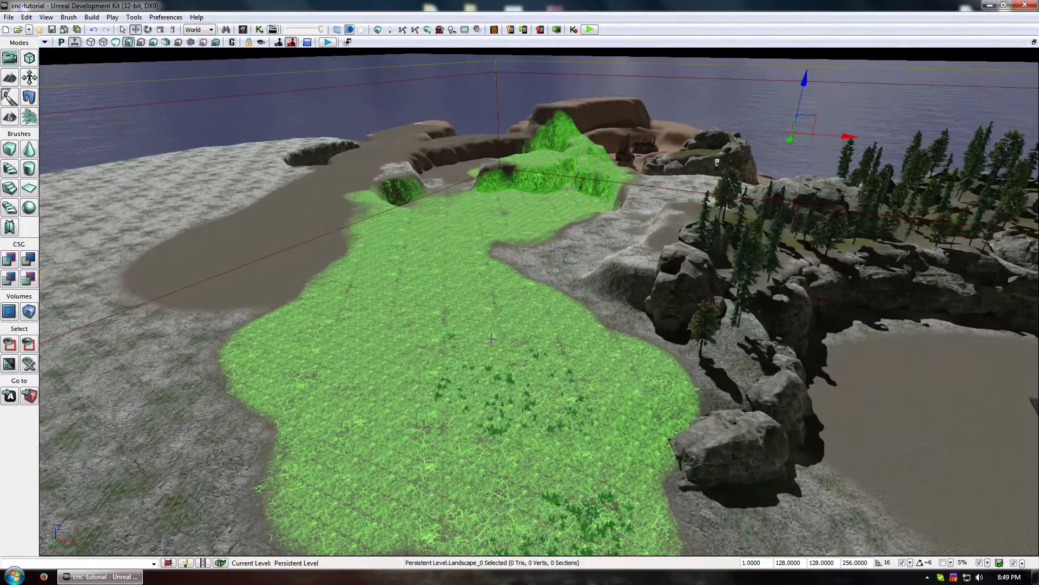
pyautogui.moveTo(491, 340); pyautogui.dragTo(76, 163)
pyautogui.click(28, 117)
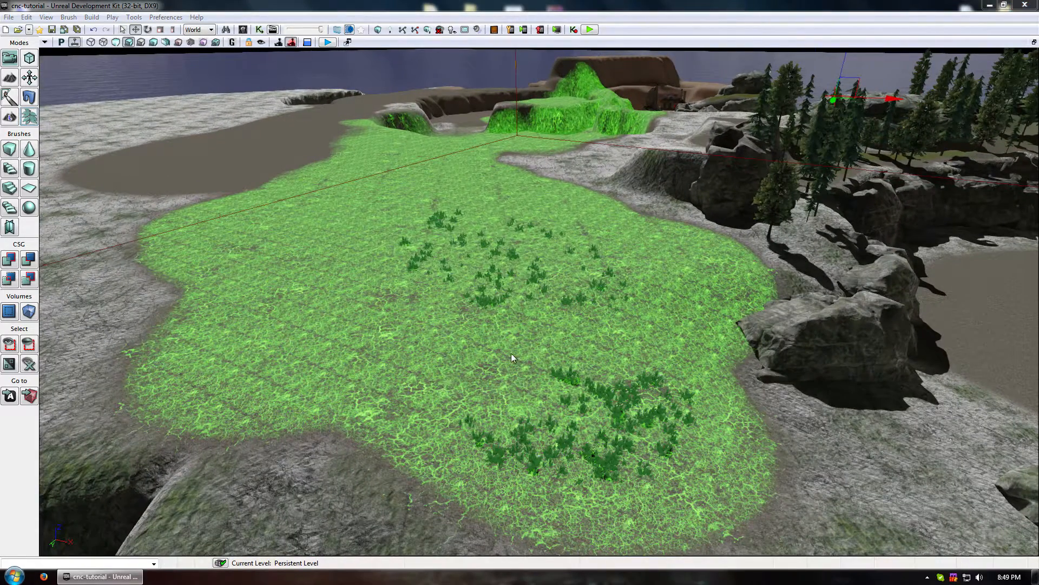
pyautogui.moveTo(546, 183); pyautogui.dragTo(318, 121)
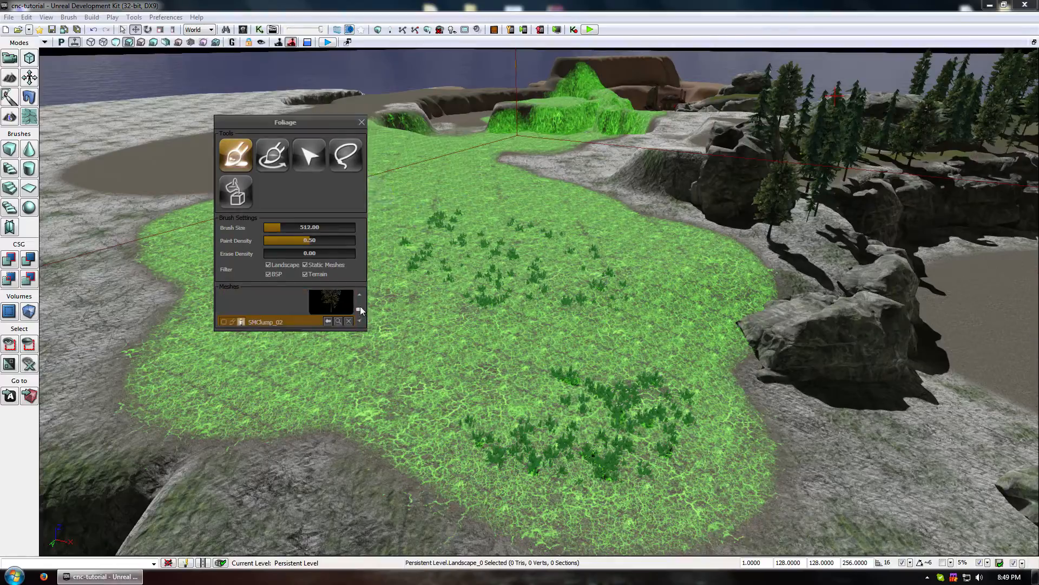
pyautogui.moveTo(276, 227); pyautogui.dragTo(324, 227)
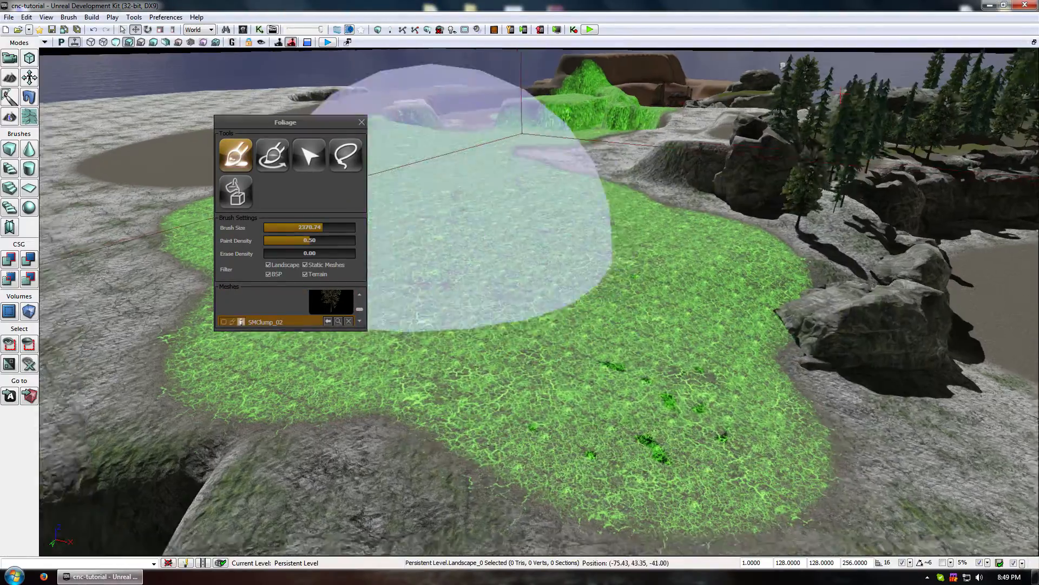
pyautogui.moveTo(449, 200); pyautogui.dragTo(406, 189, button='right')
pyautogui.moveTo(465, 195); pyautogui.dragTo(336, 108)
pyautogui.click(361, 122)
# - Paint the Sand1 landscape layer over the green field's edge and the slopes beside the tall base building, with brush size 648.72
pyautogui.moveTo(301, 119); pyautogui.dragTo(299, 203, button='right')
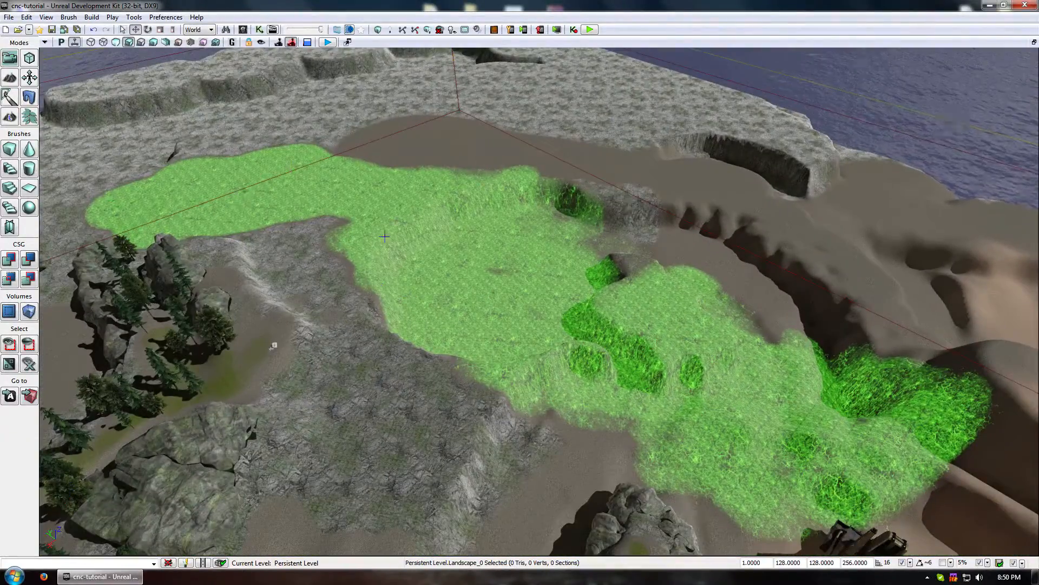
pyautogui.moveTo(461, 222); pyautogui.dragTo(294, 314)
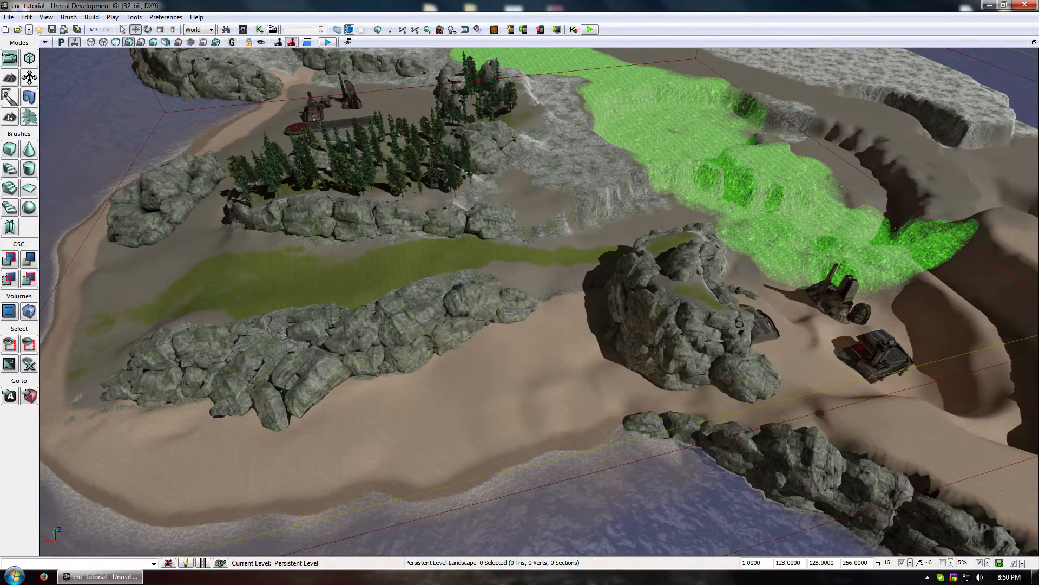
pyautogui.moveTo(611, 160); pyautogui.dragTo(741, 143)
pyautogui.moveTo(539, 301); pyautogui.dragTo(544, 225, button='right')
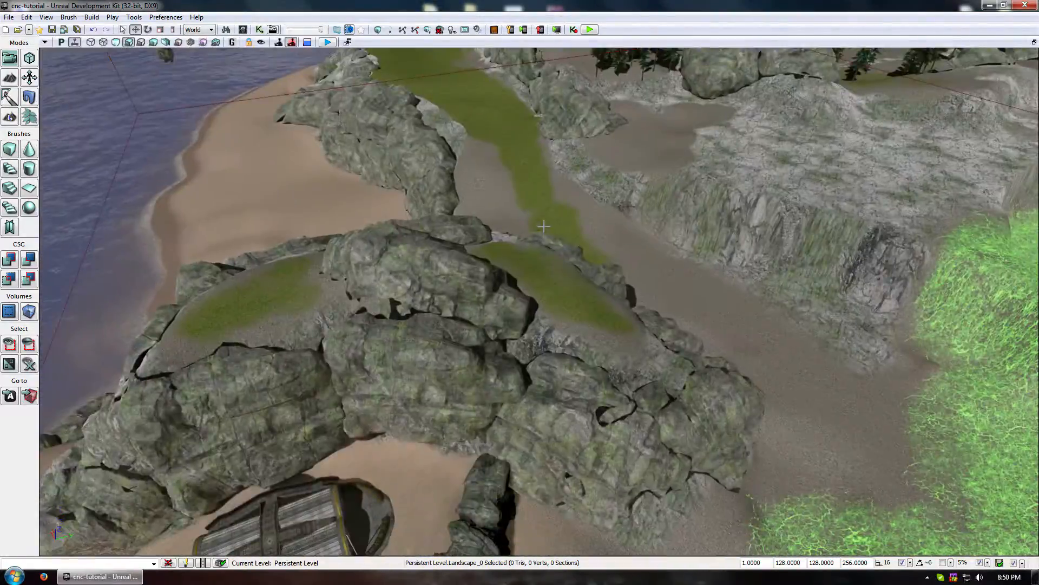
pyautogui.moveTo(505, 293); pyautogui.dragTo(611, 270, button='right')
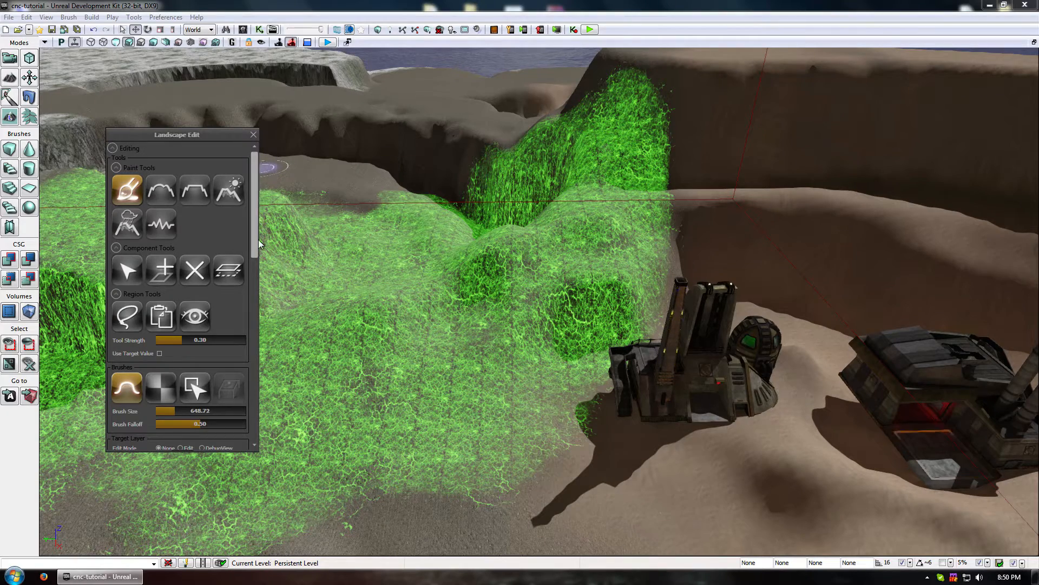
pyautogui.scroll(-5, 256, 243)
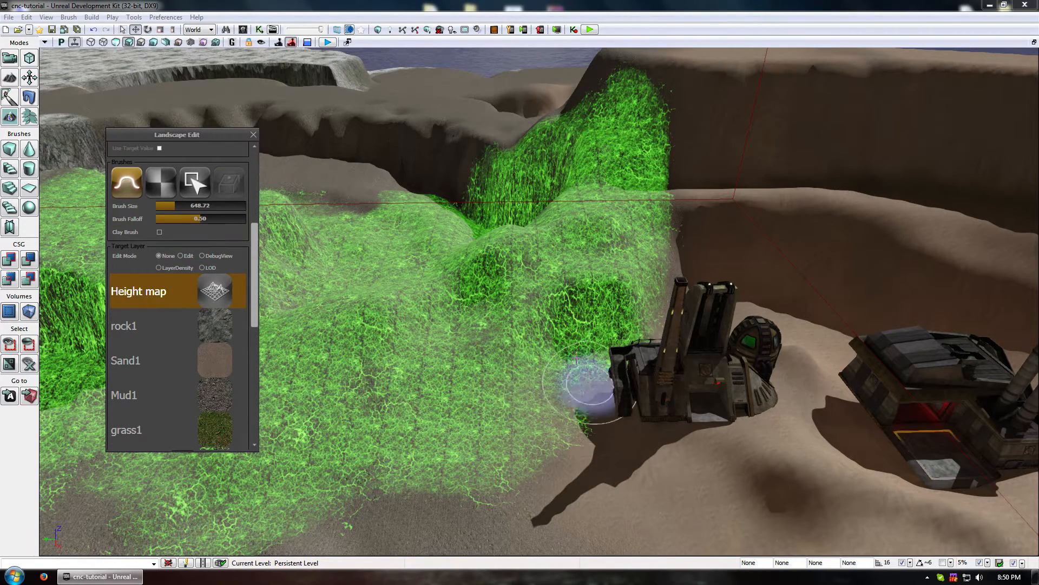
pyautogui.click(211, 355)
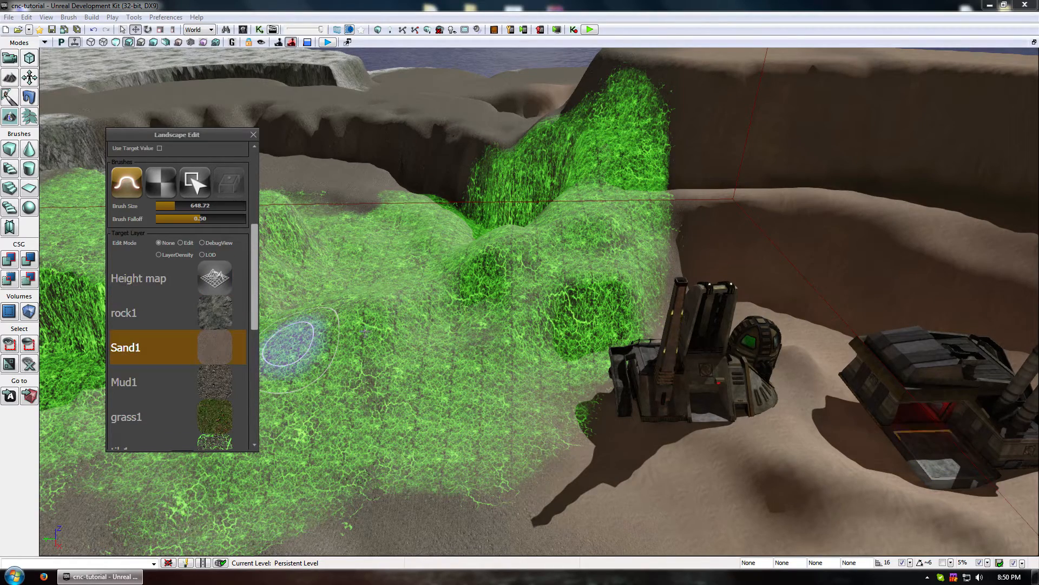
pyautogui.moveTo(652, 243)
pyautogui.keyDown('ctrl'); pyautogui.mouseDown()
pyautogui.moveTo(585, 335)
pyautogui.moveTo(541, 464)
pyautogui.moveTo(359, 475)
pyautogui.moveTo(383, 433)
pyautogui.moveTo(547, 324)
pyautogui.moveTo(642, 216)
pyautogui.mouseUp(); pyautogui.keyUp('ctrl')
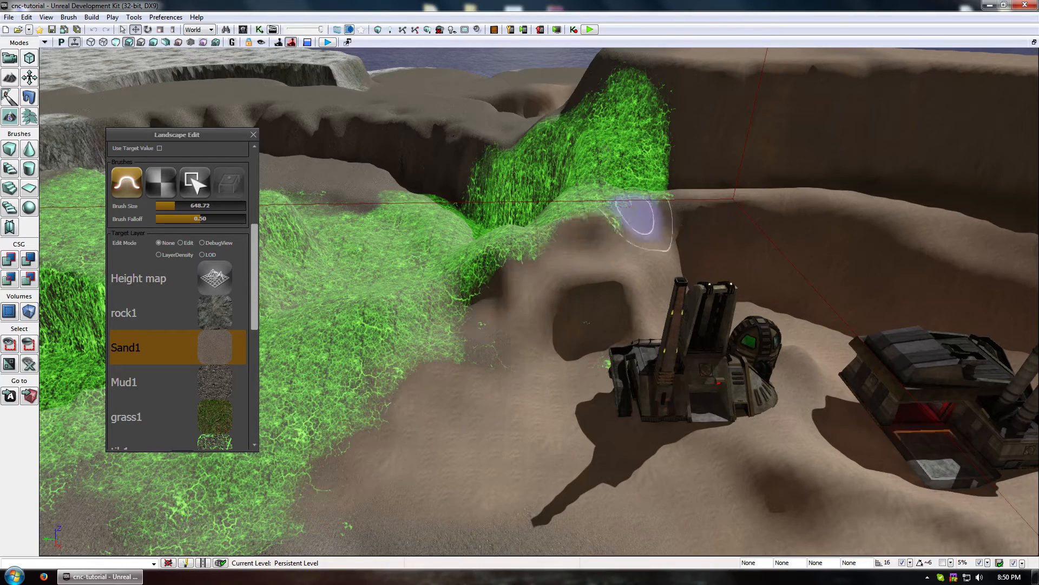
# - Paint the Mud1 landscape layer along the green field's border and over the adjoining slopes, enlarging the brush to about 1243.82
pyautogui.click(226, 381)
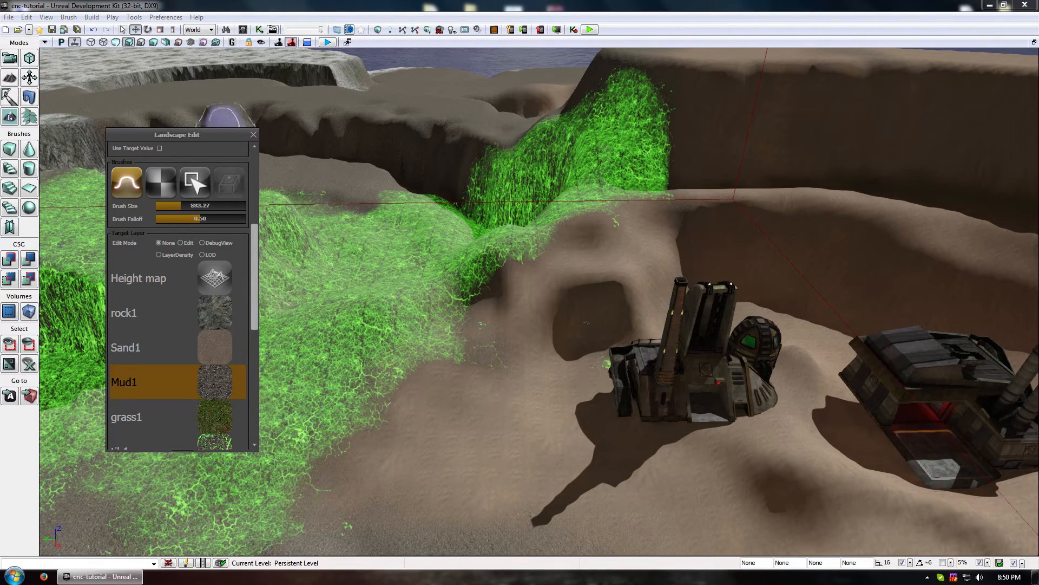
pyautogui.moveTo(545, 265)
pyautogui.keyDown('ctrl'); pyautogui.mouseDown()
pyautogui.moveTo(603, 220)
pyautogui.moveTo(598, 105)
pyautogui.moveTo(520, 387)
pyautogui.moveTo(417, 436)
pyautogui.moveTo(378, 416)
pyautogui.moveTo(475, 463)
pyautogui.moveTo(464, 344)
pyautogui.moveTo(464, 411)
pyautogui.moveTo(473, 348)
pyautogui.mouseUp(); pyautogui.keyUp('ctrl')
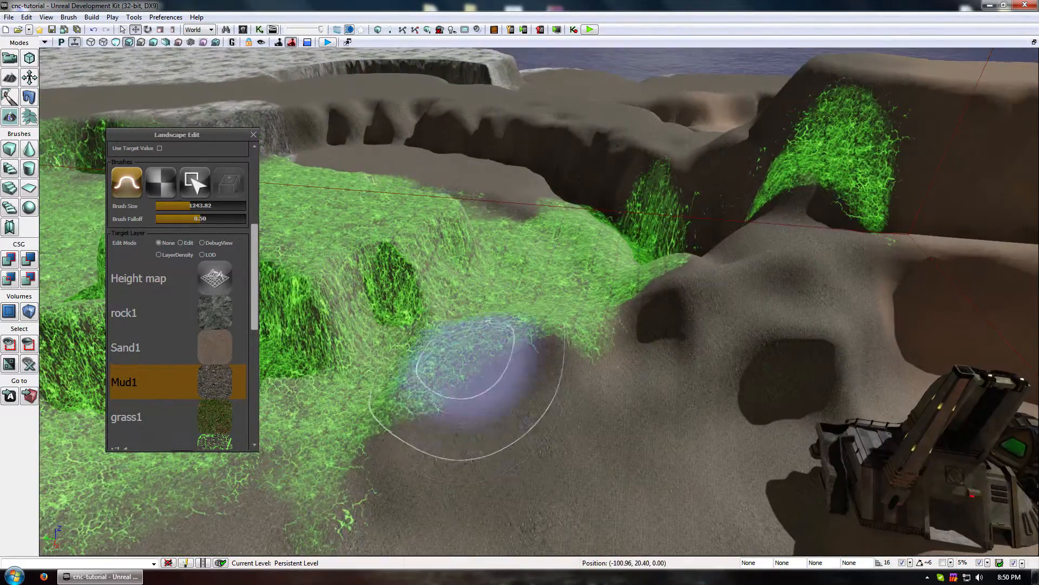
pyautogui.moveTo(473, 348)
pyautogui.mouseDown(button='right')
pyautogui.moveTo(422, 330)
pyautogui.moveTo(568, 434)
pyautogui.mouseUp(button='right')
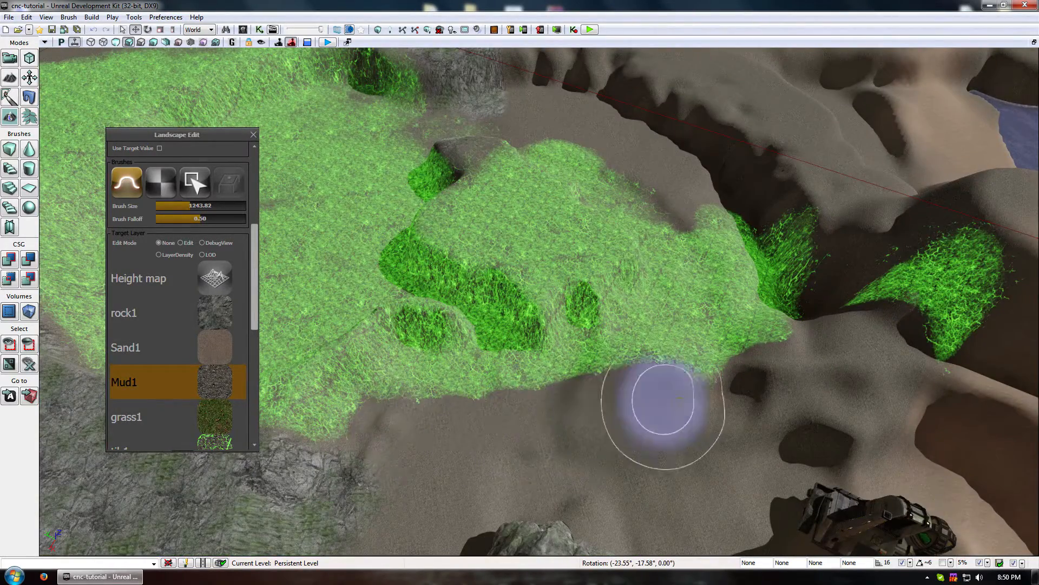
pyautogui.moveTo(853, 301)
pyautogui.keyDown('ctrl'); pyautogui.mouseDown()
pyautogui.moveTo(924, 325)
pyautogui.moveTo(944, 297)
pyautogui.moveTo(779, 205)
pyautogui.moveTo(746, 167)
pyautogui.mouseUp(); pyautogui.keyUp('ctrl')
# - Inspect the whole island, including the rock formations, shoreline, forest base and green field, for remaining terrain problems
pyautogui.moveTo(559, 158)
pyautogui.mouseDown()
pyautogui.moveTo(573, 360)
pyautogui.moveTo(550, 515)
pyautogui.mouseUp()
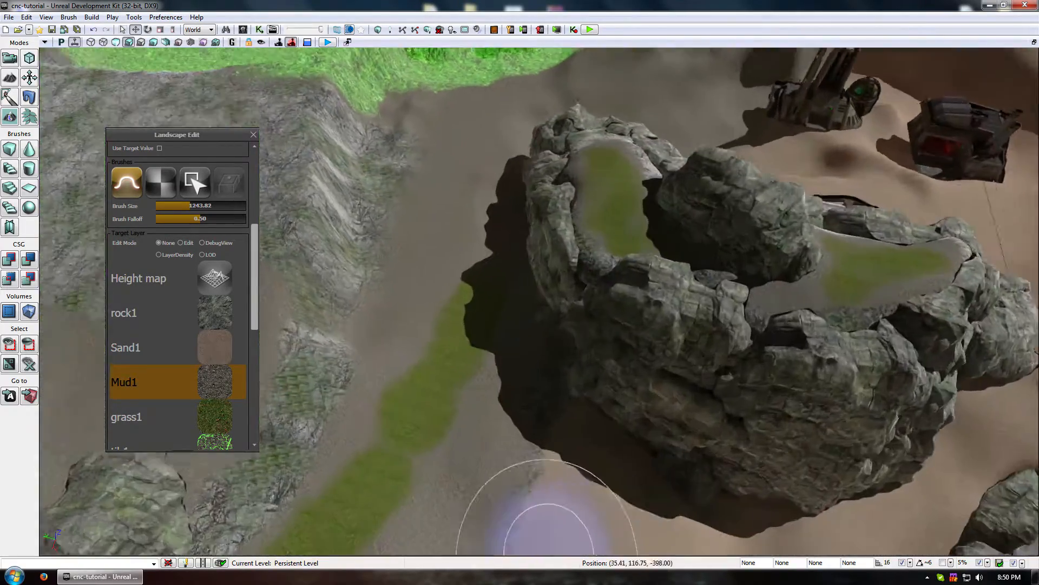
pyautogui.moveTo(550, 514); pyautogui.dragTo(559, 162, button='right')
pyautogui.moveTo(559, 164); pyautogui.dragTo(460, 533)
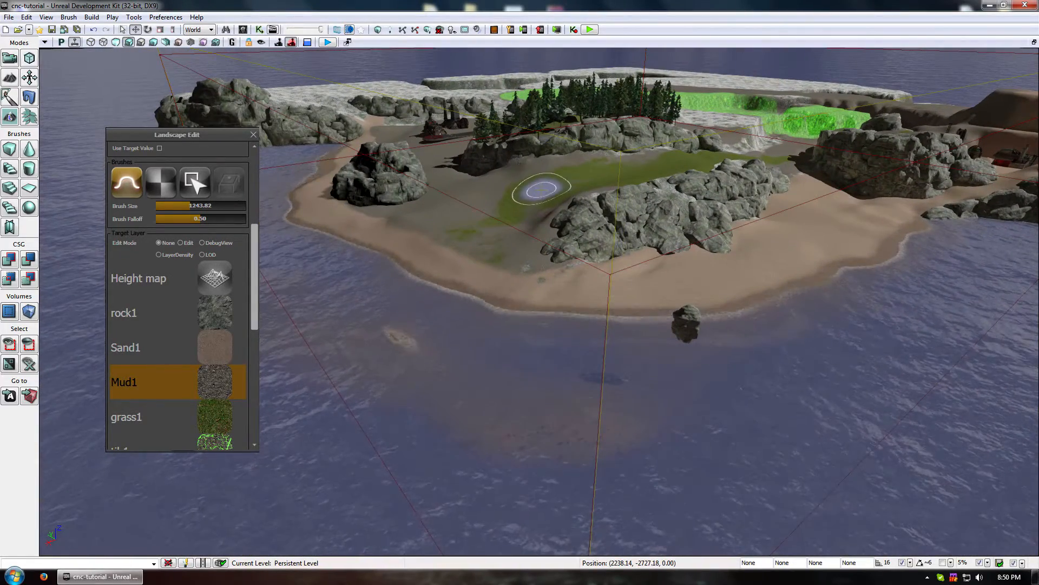
pyautogui.moveTo(560, 232); pyautogui.dragTo(557, 142)
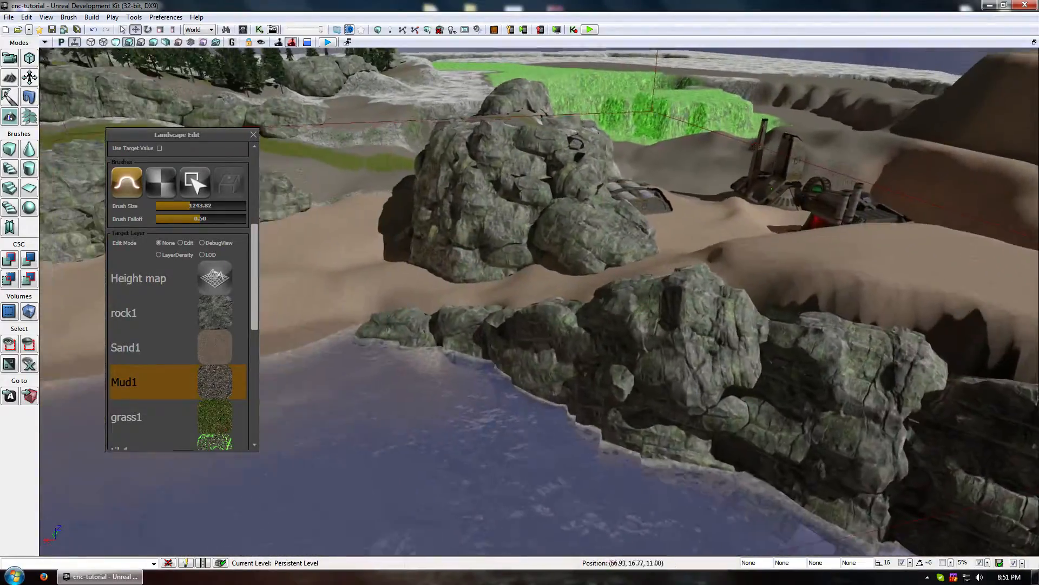
pyautogui.moveTo(347, 504); pyautogui.dragTo(97, 487, button='right')
pyautogui.moveTo(542, 324); pyautogui.dragTo(628, 303, button='right')
pyautogui.moveTo(541, 304); pyautogui.dragTo(444, 306, button='right')
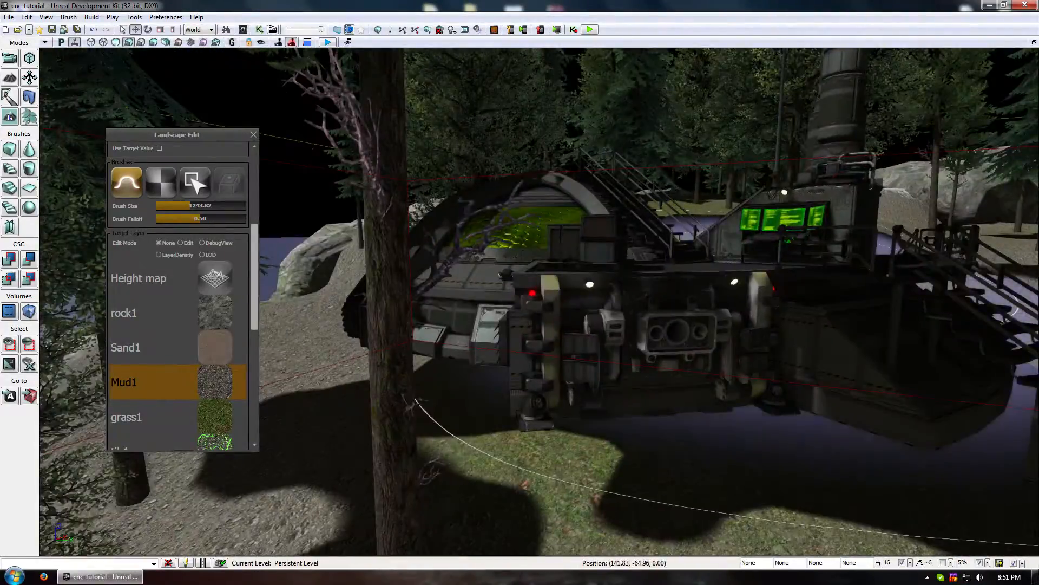
pyautogui.moveTo(574, 325); pyautogui.dragTo(568, 444)
pyautogui.moveTo(569, 444); pyautogui.dragTo(595, 411, button='right')
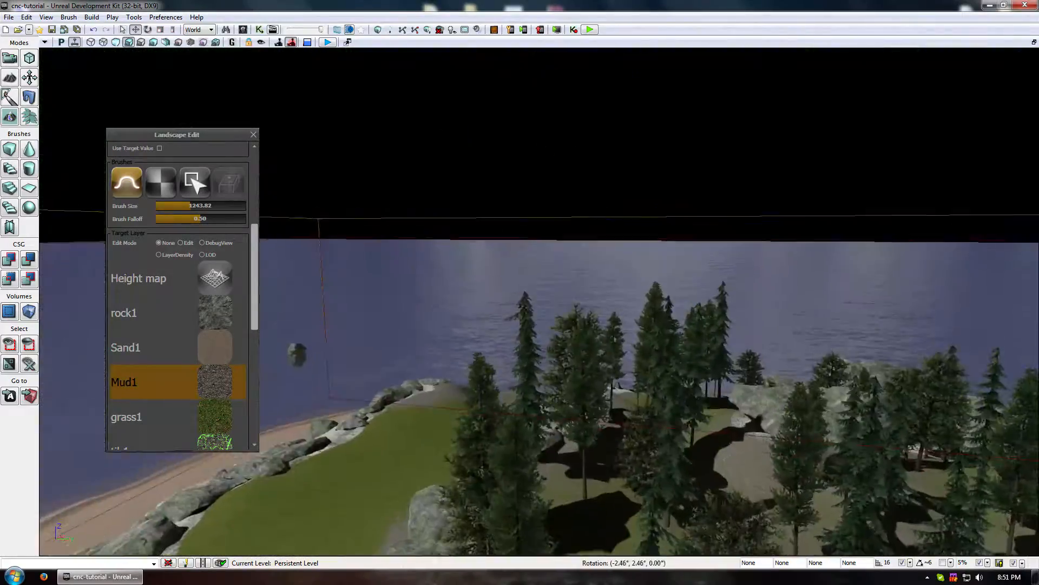
pyautogui.moveTo(519, 303); pyautogui.dragTo(568, 336, button='right')
pyautogui.moveTo(568, 336); pyautogui.dragTo(585, 384)
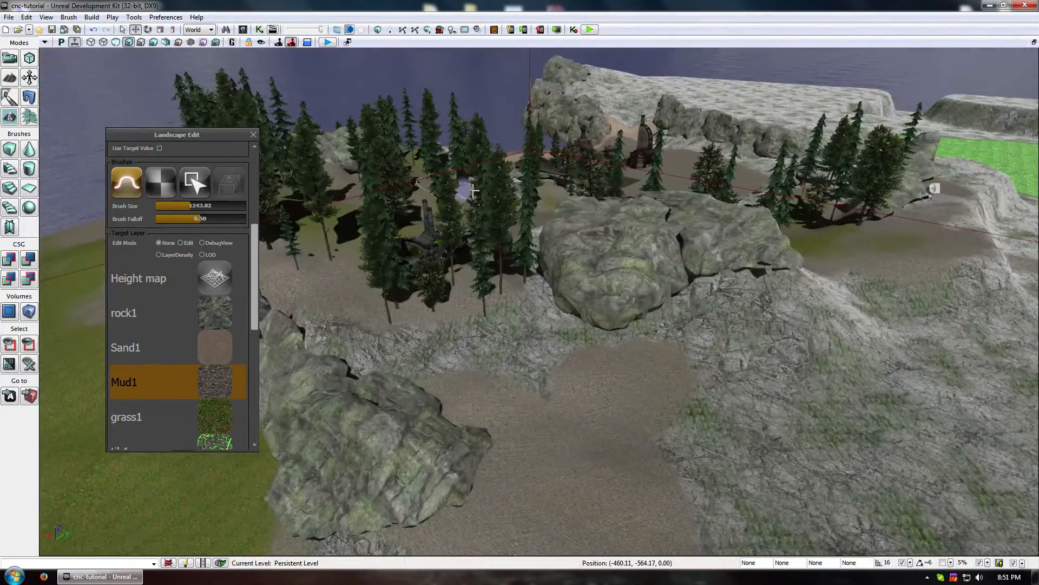
pyautogui.moveTo(475, 191); pyautogui.dragTo(117, 4)
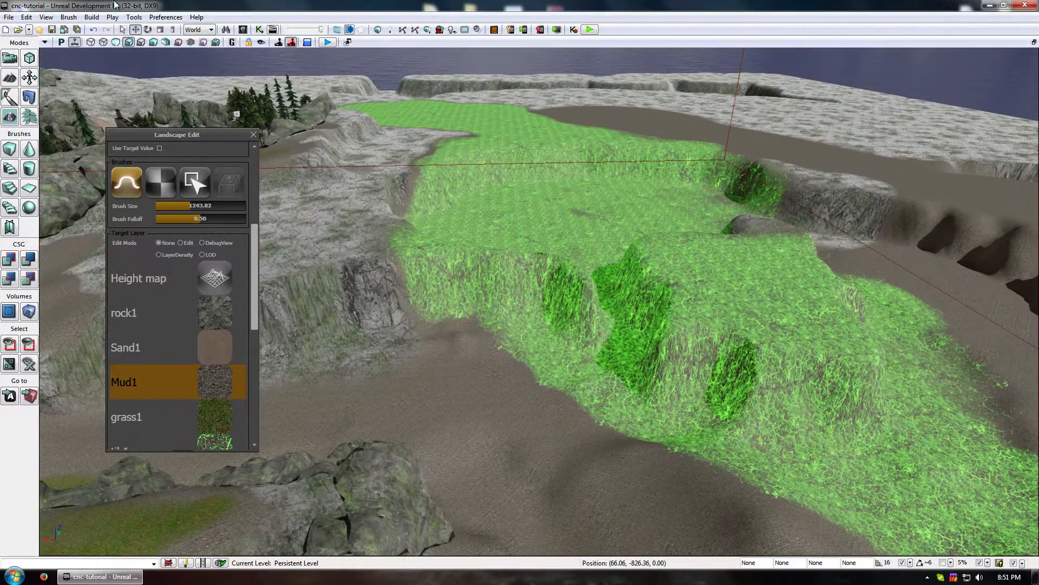
# - Flatten the raised mound and steps in the green crystal field's height map using the Flatten tool at brush size 1243.82
pyautogui.scroll(-3, 236, 261)
pyautogui.click(142, 251)
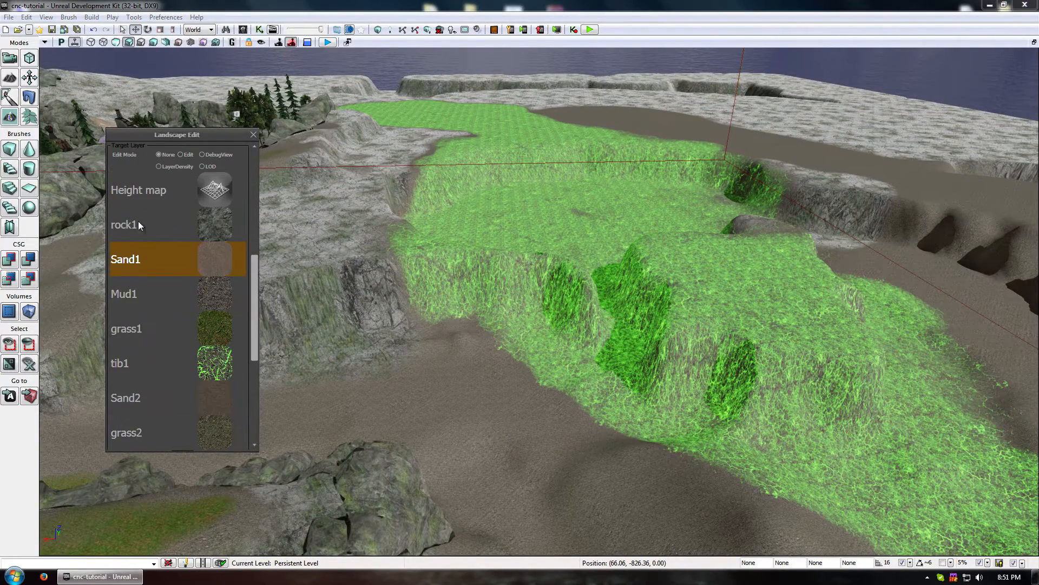
pyautogui.click(141, 196)
pyautogui.moveTo(254, 282); pyautogui.dragTo(254, 209)
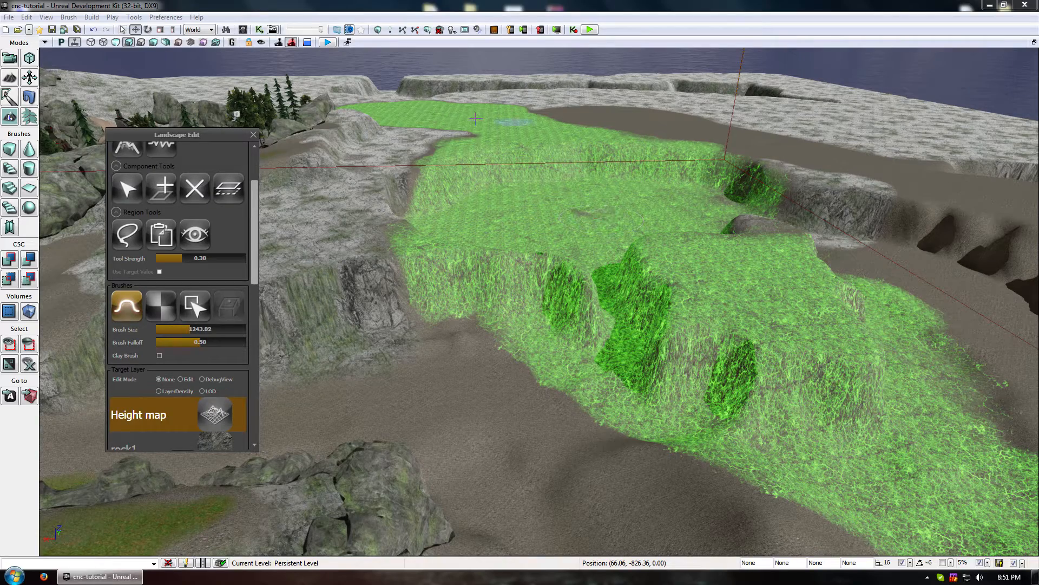
pyautogui.moveTo(252, 226); pyautogui.dragTo(189, 171)
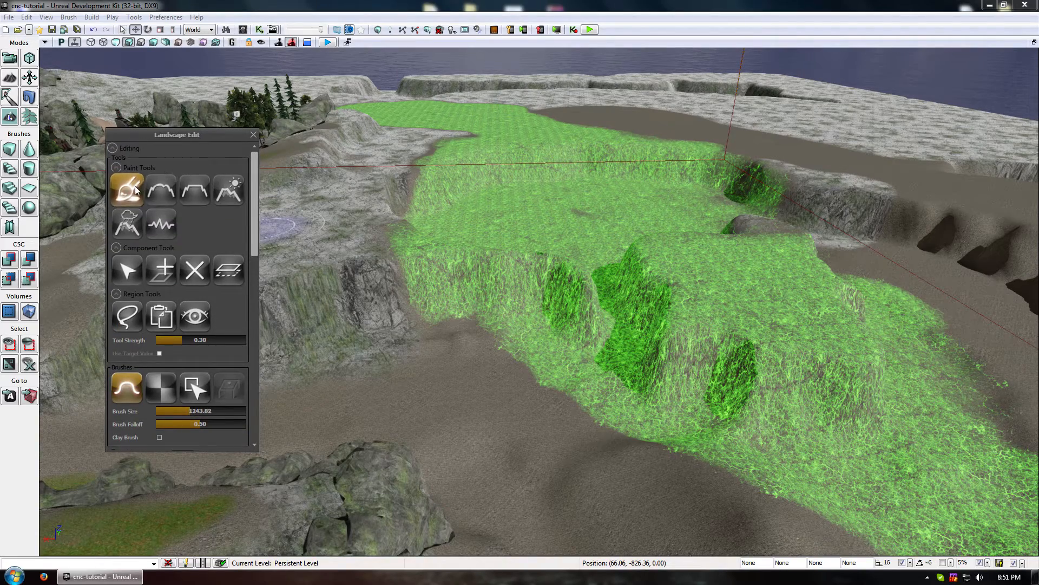
pyautogui.moveTo(456, 315); pyautogui.dragTo(470, 315, button='right')
pyautogui.moveTo(458, 292); pyautogui.dragTo(487, 279)
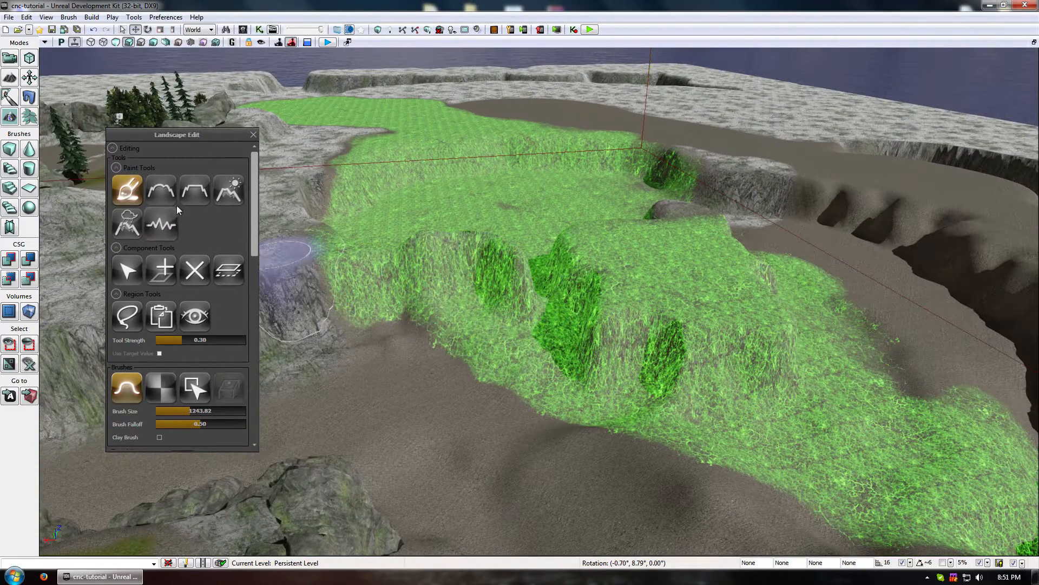
pyautogui.click(162, 191)
pyautogui.click(195, 197)
pyautogui.moveTo(394, 290)
pyautogui.mouseDown()
pyautogui.moveTo(603, 325)
pyautogui.moveTo(560, 261)
pyautogui.mouseUp()
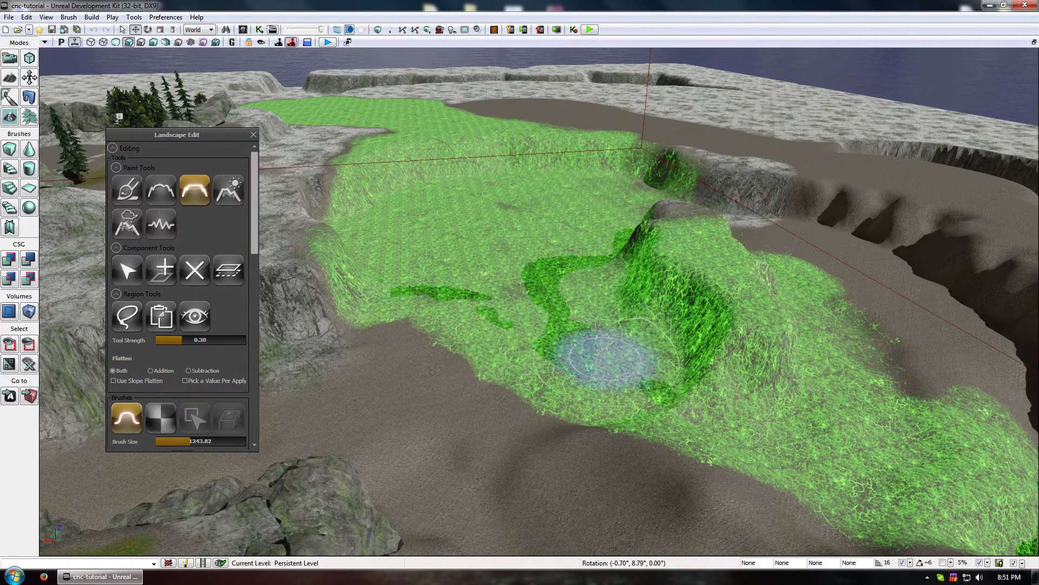
pyautogui.moveTo(596, 328); pyautogui.dragTo(645, 322)
pyautogui.moveTo(644, 322)
pyautogui.mouseDown(button='right')
pyautogui.moveTo(635, 312)
pyautogui.moveTo(630, 341)
pyautogui.mouseUp(button='right')
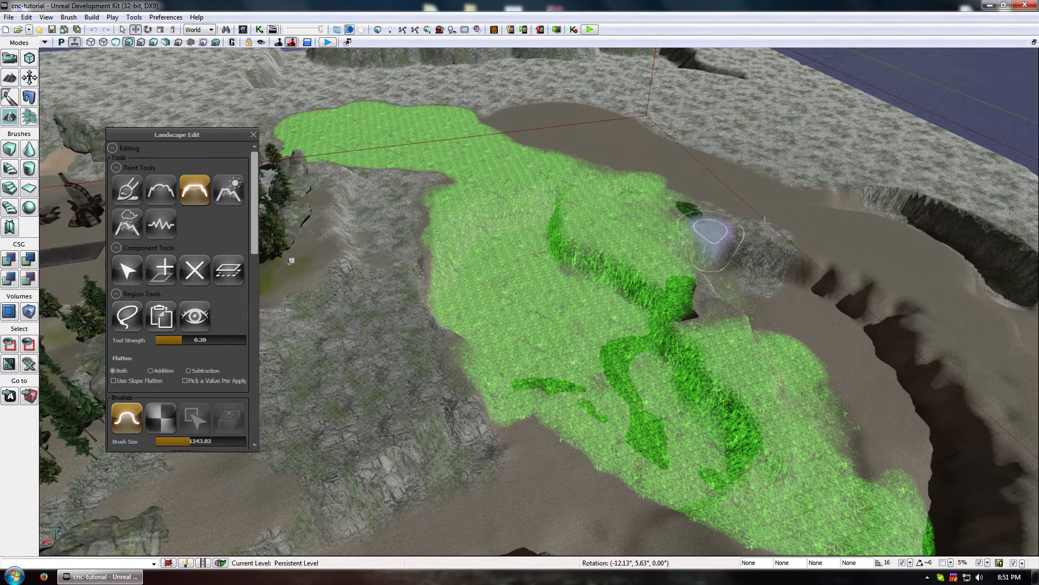
# - Flatten the sand crest where the tall cliff behind the base meets the coastal shelf
pyautogui.moveTo(797, 262)
pyautogui.mouseDown()
pyautogui.moveTo(839, 275)
pyautogui.moveTo(828, 292)
pyautogui.moveTo(903, 326)
pyautogui.moveTo(818, 433)
pyautogui.moveTo(904, 417)
pyautogui.moveTo(923, 346)
pyautogui.mouseUp()
pyautogui.moveTo(690, 304)
pyautogui.mouseDown(button='right')
pyautogui.moveTo(724, 306)
pyautogui.moveTo(747, 529)
pyautogui.moveTo(662, 251)
pyautogui.moveTo(680, 260)
pyautogui.mouseUp(button='right')
pyautogui.moveTo(680, 260)
pyautogui.mouseDown()
pyautogui.moveTo(791, 343)
pyautogui.moveTo(800, 306)
pyautogui.moveTo(694, 259)
pyautogui.moveTo(565, 241)
pyautogui.mouseUp()
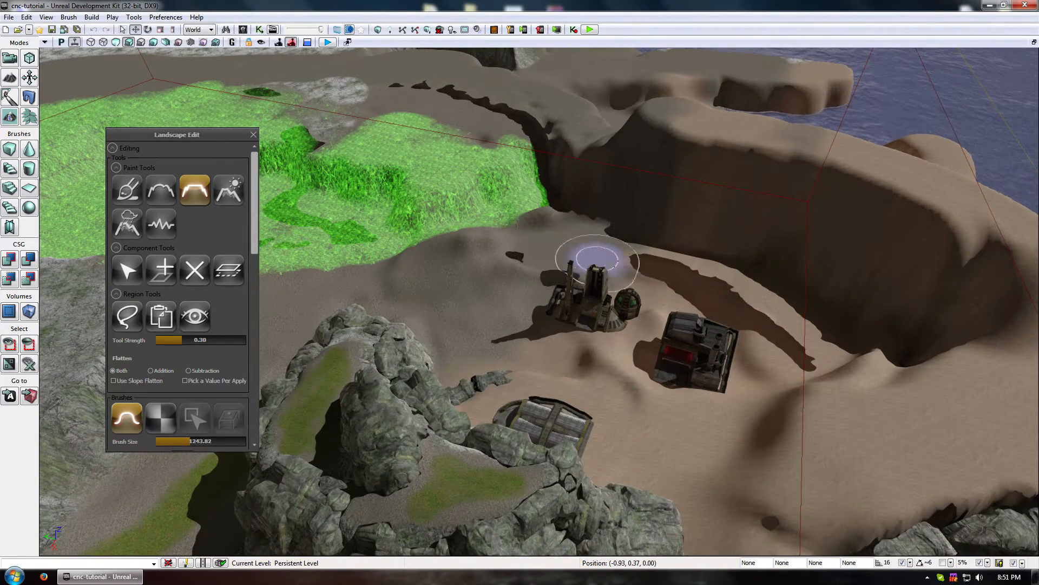
pyautogui.moveTo(481, 302); pyautogui.dragTo(462, 263)
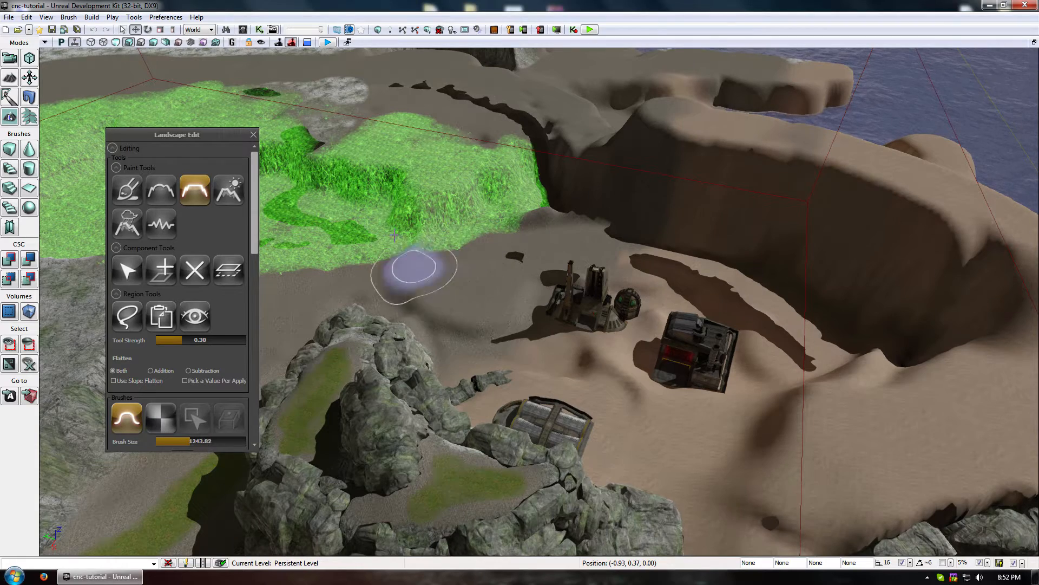
pyautogui.moveTo(394, 236); pyautogui.dragTo(415, 249)
pyautogui.moveTo(468, 316)
pyautogui.mouseDown()
pyautogui.moveTo(446, 321)
pyautogui.moveTo(565, 334)
pyautogui.moveTo(539, 323)
pyautogui.mouseUp()
pyautogui.moveTo(538, 324)
pyautogui.mouseDown(button='right')
pyautogui.moveTo(671, 403)
pyautogui.moveTo(921, 449)
pyautogui.mouseUp(button='right')
pyautogui.moveTo(535, 322)
pyautogui.mouseDown()
pyautogui.moveTo(538, 297)
pyautogui.moveTo(597, 239)
pyautogui.mouseUp()
pyautogui.moveTo(452, 257); pyautogui.dragTo(512, 319)
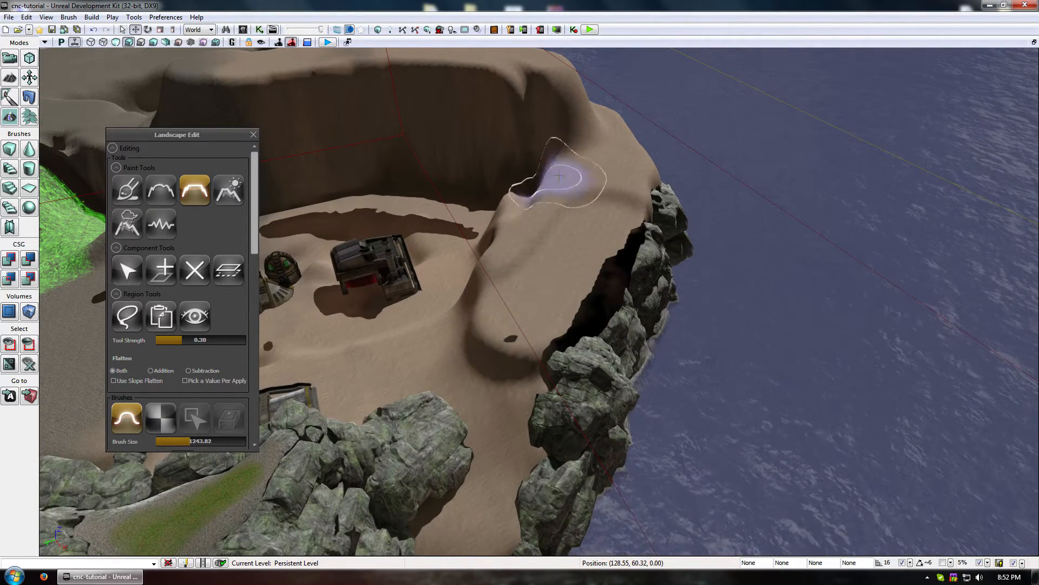
pyautogui.moveTo(560, 176); pyautogui.dragTo(551, 171)
# - Smooth the sandy shelf between the cliff foot and the coastal rocks with the Smooth tool at strength 0.90
pyautogui.click(161, 191)
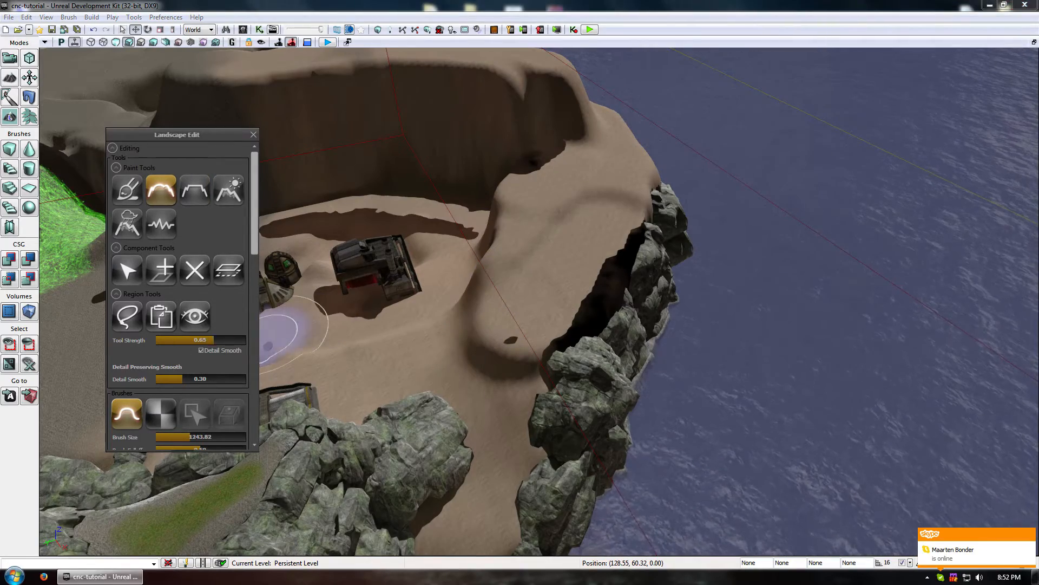
pyautogui.moveTo(214, 340); pyautogui.dragTo(236, 340)
pyautogui.moveTo(454, 319)
pyautogui.mouseDown(button='right')
pyautogui.moveTo(412, 317)
pyautogui.moveTo(482, 320)
pyautogui.moveTo(456, 320)
pyautogui.moveTo(470, 314)
pyautogui.mouseUp(button='right')
pyautogui.moveTo(574, 265)
pyautogui.keyDown('ctrl'); pyautogui.mouseDown()
pyautogui.moveTo(497, 276)
pyautogui.moveTo(557, 265)
pyautogui.moveTo(597, 221)
pyautogui.moveTo(711, 159)
pyautogui.mouseUp(); pyautogui.keyUp('ctrl')
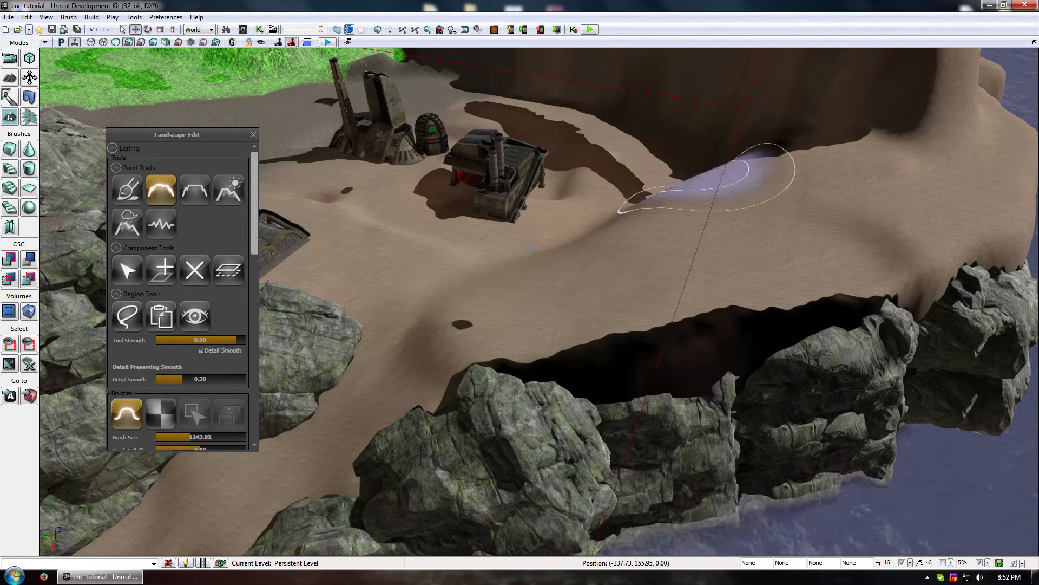
pyautogui.moveTo(637, 241)
pyautogui.mouseDown(button='right')
pyautogui.moveTo(557, 274)
pyautogui.moveTo(639, 281)
pyautogui.moveTo(634, 298)
pyautogui.mouseUp(button='right')
pyautogui.moveTo(633, 298)
pyautogui.keyDown('ctrl'); pyautogui.mouseDown()
pyautogui.moveTo(592, 305)
pyautogui.moveTo(673, 238)
pyautogui.mouseUp(); pyautogui.keyUp('ctrl')
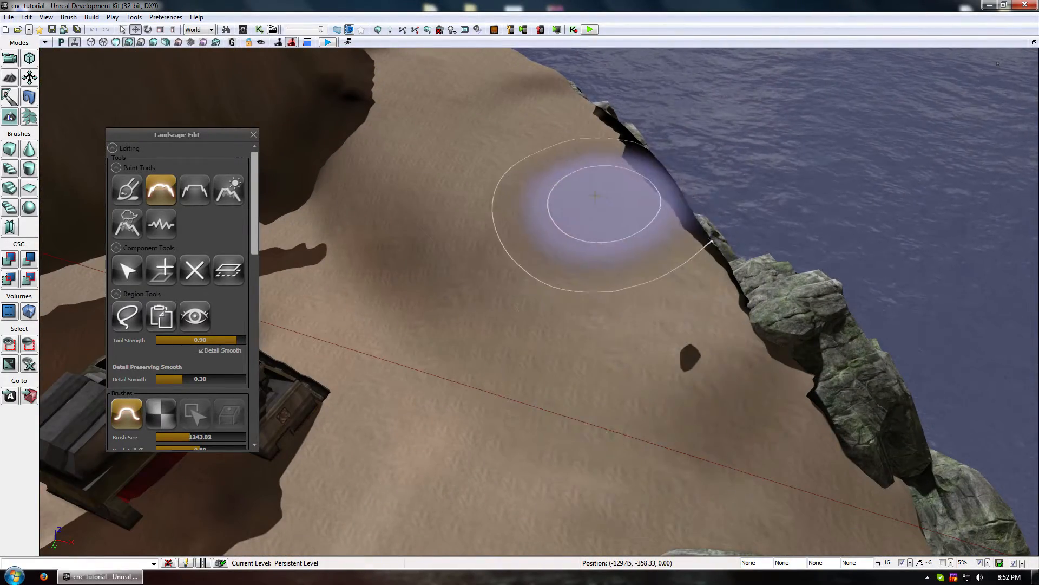
pyautogui.moveTo(507, 215)
pyautogui.keyDown('ctrl'); pyautogui.mouseDown()
pyautogui.moveTo(436, 225)
pyautogui.moveTo(353, 112)
pyautogui.moveTo(429, 178)
pyautogui.moveTo(542, 199)
pyautogui.mouseUp(); pyautogui.keyUp('ctrl')
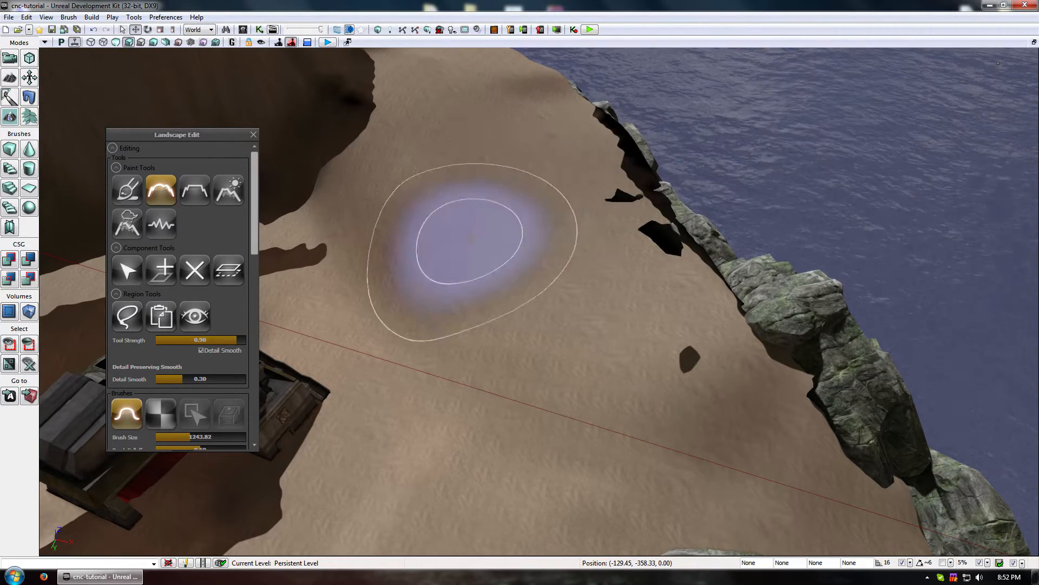
# - Smooth the sand around the red-lit building and across the slope leading towards the coast
pyautogui.moveTo(472, 237)
pyautogui.mouseDown(button='right')
pyautogui.moveTo(427, 232)
pyautogui.moveTo(408, 265)
pyautogui.mouseUp(button='right')
pyautogui.moveTo(408, 265)
pyautogui.keyDown('ctrl'); pyautogui.mouseDown()
pyautogui.moveTo(444, 255)
pyautogui.moveTo(400, 248)
pyautogui.mouseUp(); pyautogui.keyUp('ctrl')
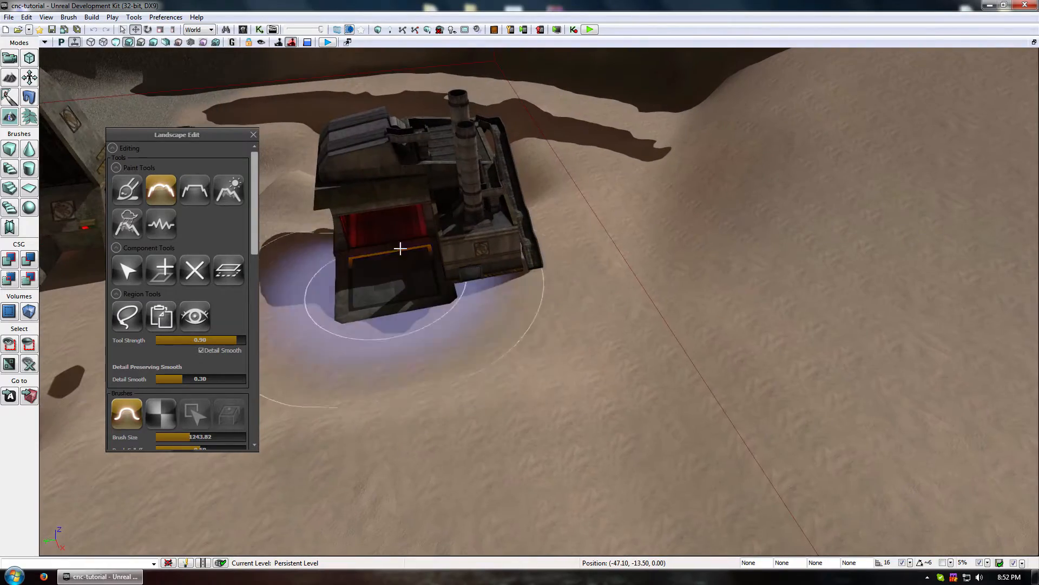
pyautogui.moveTo(401, 249); pyautogui.dragTo(417, 247, button='right')
pyautogui.moveTo(417, 247)
pyautogui.keyDown('ctrl'); pyautogui.mouseDown()
pyautogui.moveTo(427, 338)
pyautogui.moveTo(626, 418)
pyautogui.moveTo(550, 274)
pyautogui.mouseUp(); pyautogui.keyUp('ctrl')
pyautogui.moveTo(550, 274)
pyautogui.mouseDown(button='right')
pyautogui.moveTo(599, 374)
pyautogui.moveTo(758, 238)
pyautogui.moveTo(653, 347)
pyautogui.mouseUp(button='right')
pyautogui.keyDown('ctrl'); pyautogui.moveTo(653, 347); pyautogui.dragTo(498, 168); pyautogui.keyUp('ctrl')
# - Smooth the sand edge directly behind the shoreline rock formations
pyautogui.moveTo(483, 323)
pyautogui.mouseDown(button='right')
pyautogui.moveTo(471, 204)
pyautogui.moveTo(434, 238)
pyautogui.moveTo(425, 294)
pyautogui.moveTo(390, 271)
pyautogui.moveTo(478, 225)
pyautogui.mouseUp(button='right')
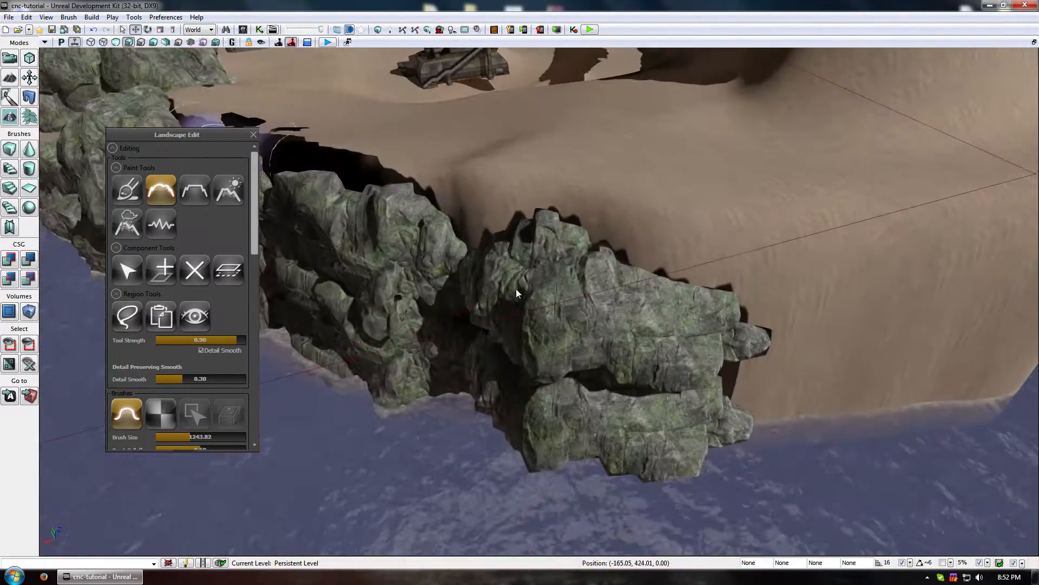
pyautogui.keyDown('ctrl'); pyautogui.moveTo(653, 110); pyautogui.dragTo(607, 156); pyautogui.keyUp('ctrl')
pyautogui.keyDown('ctrl'); pyautogui.moveTo(544, 130); pyautogui.dragTo(547, 122); pyautogui.keyUp('ctrl')
pyautogui.moveTo(620, 201); pyautogui.dragTo(588, 187, button='middle')
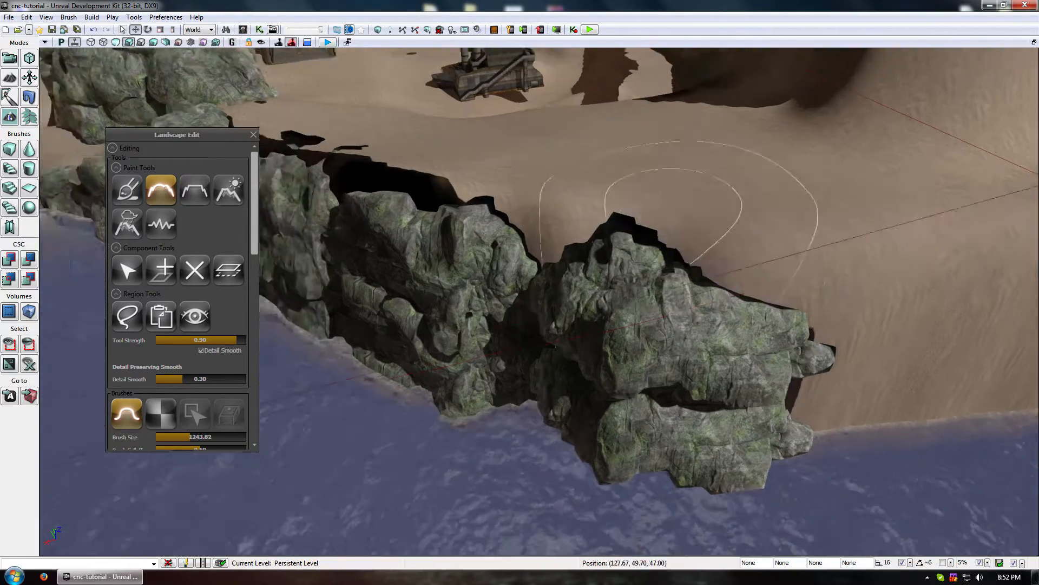
pyautogui.moveTo(673, 217); pyautogui.dragTo(502, 109, button='middle')
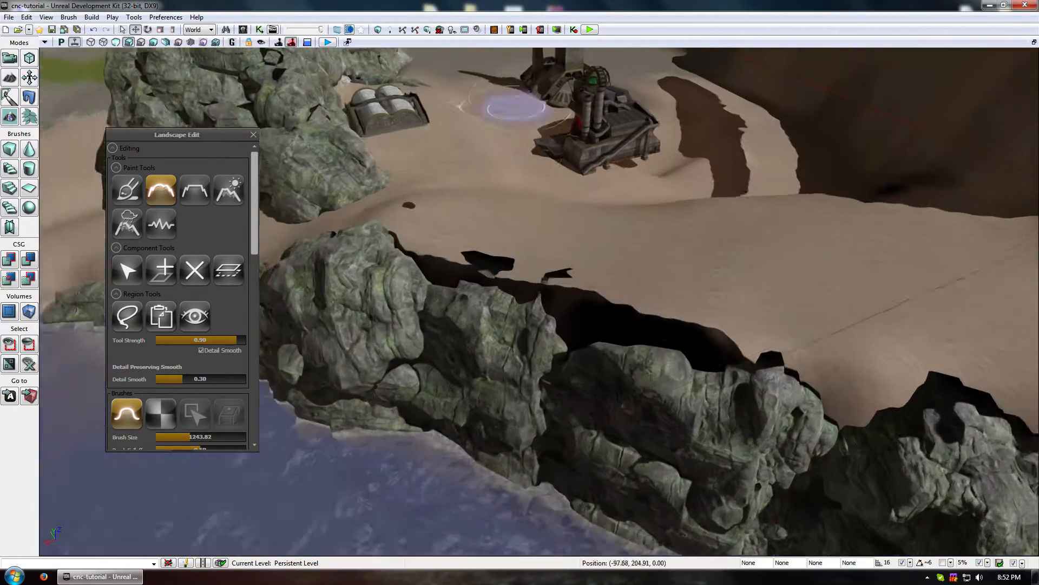
pyautogui.moveTo(758, 294)
pyautogui.keyDown('ctrl'); pyautogui.mouseDown()
pyautogui.moveTo(685, 275)
pyautogui.moveTo(750, 349)
pyautogui.moveTo(566, 327)
pyautogui.moveTo(738, 357)
pyautogui.moveTo(682, 346)
pyautogui.mouseUp(); pyautogui.keyUp('ctrl')
pyautogui.moveTo(682, 346); pyautogui.dragTo(538, 325, button='middle')
# - Smooth the sand slope between the shoreline rocks and the red-lit building
pyautogui.moveTo(539, 325); pyautogui.dragTo(701, 330, button='right')
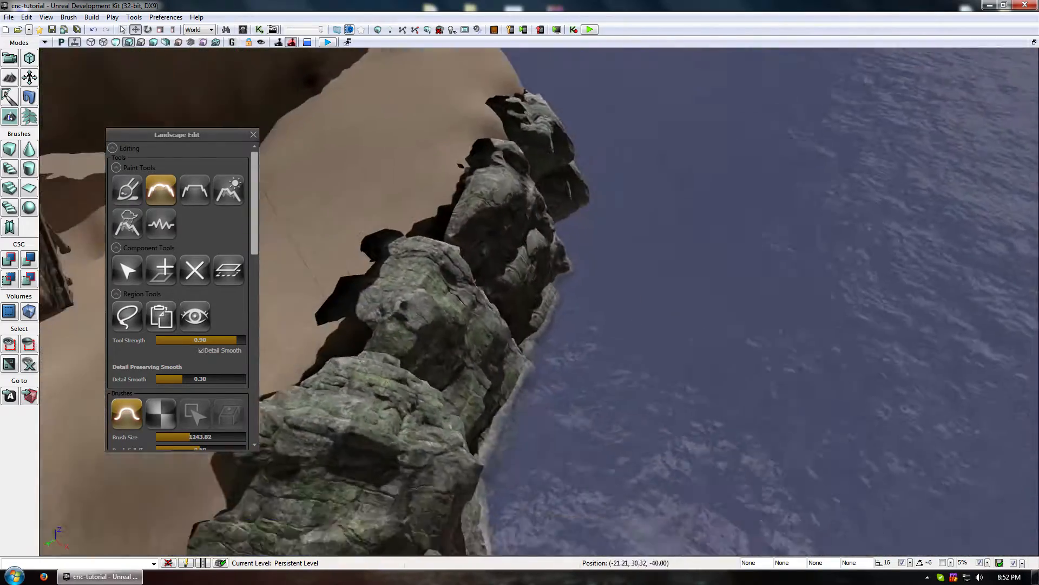
pyautogui.moveTo(701, 330); pyautogui.dragTo(541, 330, button='middle')
pyautogui.moveTo(533, 333)
pyautogui.keyDown('ctrl'); pyautogui.mouseDown()
pyautogui.moveTo(472, 331)
pyautogui.moveTo(443, 163)
pyautogui.moveTo(458, 161)
pyautogui.moveTo(457, 146)
pyautogui.mouseUp(); pyautogui.keyUp('ctrl')
pyautogui.moveTo(457, 146); pyautogui.dragTo(488, 182, button='right')
pyautogui.moveTo(417, 133)
pyautogui.keyDown('ctrl'); pyautogui.mouseDown()
pyautogui.moveTo(568, 246)
pyautogui.moveTo(422, 180)
pyautogui.mouseUp(); pyautogui.keyUp('ctrl')
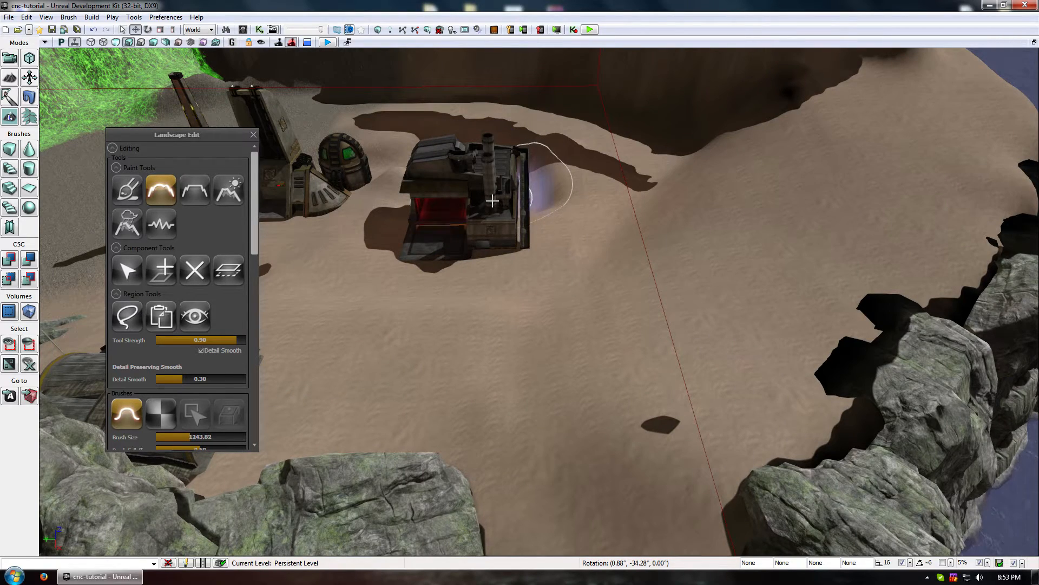
# - Inspect at ground level how the red-lit building and its neighbours sit on the sand
pyautogui.moveTo(579, 240)
pyautogui.mouseDown()
pyautogui.moveTo(639, 227)
pyautogui.moveTo(520, 91)
pyautogui.moveTo(604, 265)
pyautogui.moveTo(488, 133)
pyautogui.moveTo(521, 273)
pyautogui.moveTo(522, 243)
pyautogui.moveTo(439, 215)
pyautogui.moveTo(478, 266)
pyautogui.moveTo(433, 325)
pyautogui.mouseUp()
pyautogui.moveTo(478, 272); pyautogui.dragTo(477, 498)
pyautogui.moveTo(476, 498); pyautogui.dragTo(460, 400, button='right')
pyautogui.moveTo(479, 286); pyautogui.dragTo(406, 362)
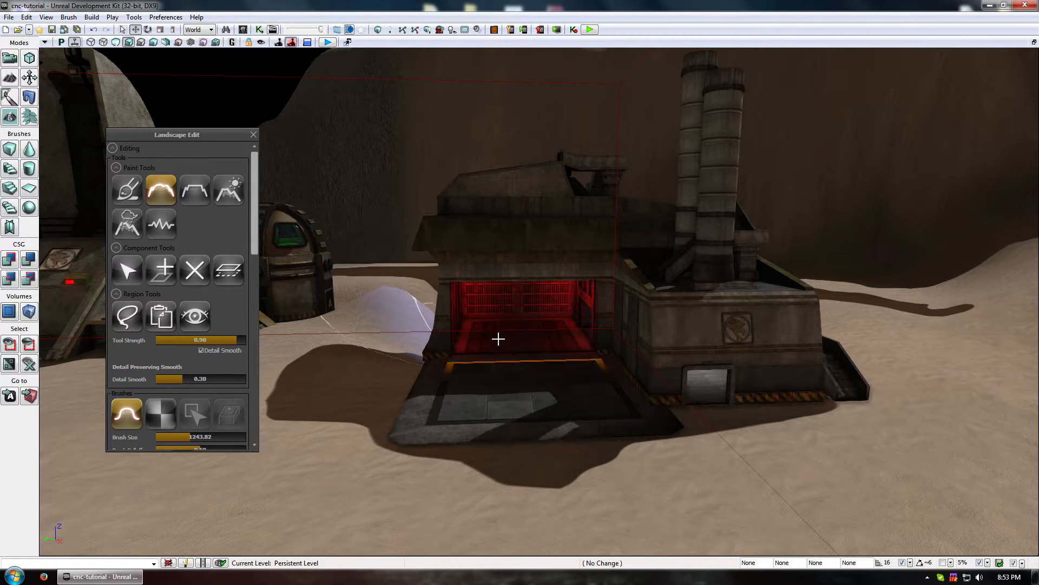
pyautogui.moveTo(478, 336)
pyautogui.mouseDown()
pyautogui.moveTo(414, 347)
pyautogui.moveTo(449, 360)
pyautogui.mouseUp()
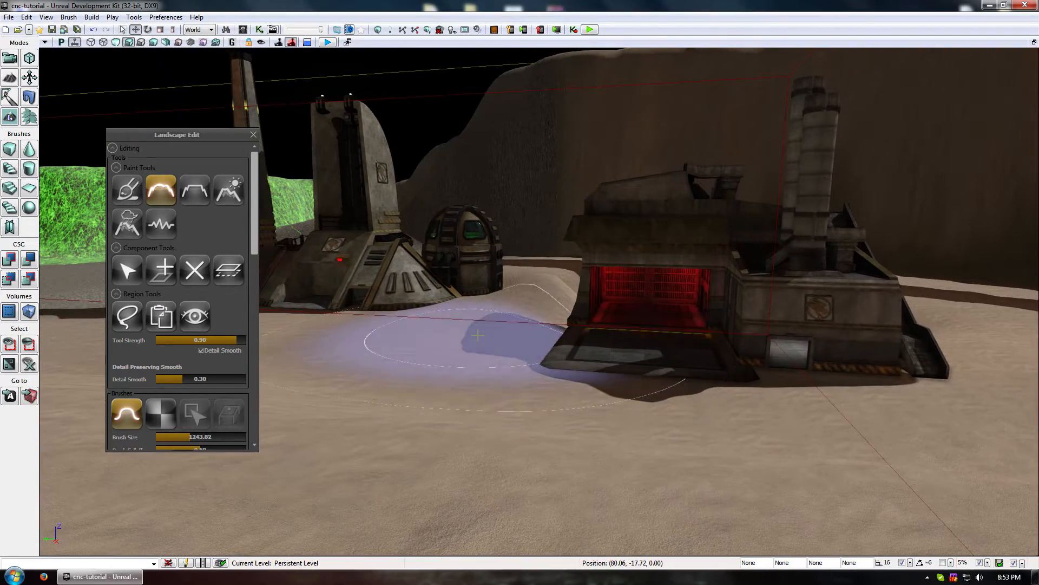
pyautogui.moveTo(478, 336); pyautogui.dragTo(433, 292, button='middle')
pyautogui.moveTo(478, 337)
pyautogui.mouseDown(button='right')
pyautogui.moveTo(615, 411)
pyautogui.moveTo(639, 347)
pyautogui.moveTo(731, 341)
pyautogui.moveTo(687, 346)
pyautogui.moveTo(752, 352)
pyautogui.moveTo(471, 360)
pyautogui.mouseUp(button='right')
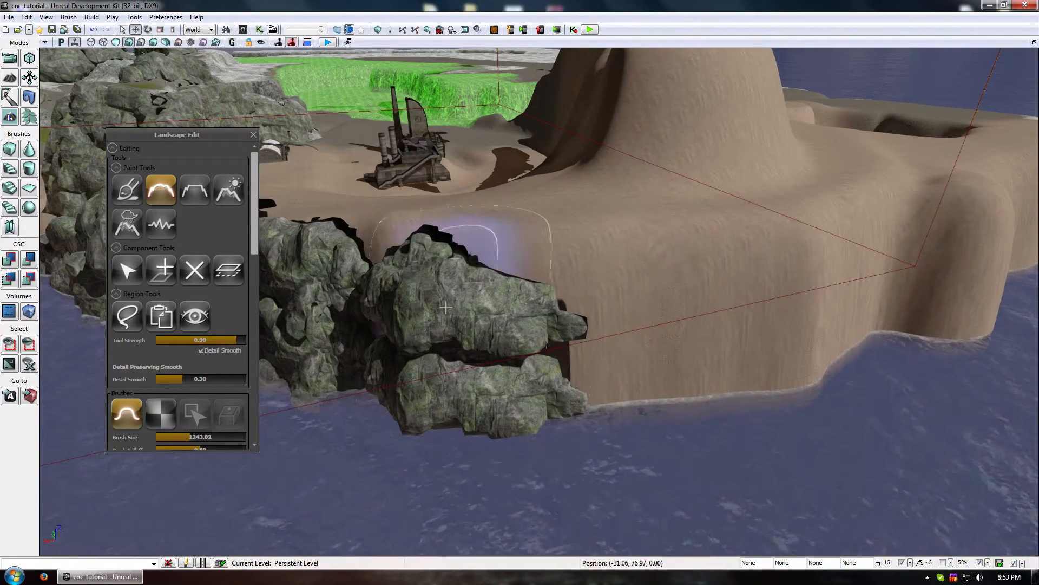
# - Smooth the sand plateau above the coastal rocks, from the cliff base to the outer rim
pyautogui.moveTo(413, 213)
pyautogui.mouseDown(button='right')
pyautogui.moveTo(346, 217)
pyautogui.moveTo(441, 247)
pyautogui.mouseUp(button='right')
pyautogui.moveTo(617, 325)
pyautogui.keyDown('ctrl'); pyautogui.mouseDown()
pyautogui.moveTo(644, 320)
pyautogui.moveTo(533, 311)
pyautogui.mouseUp(); pyautogui.keyUp('ctrl')
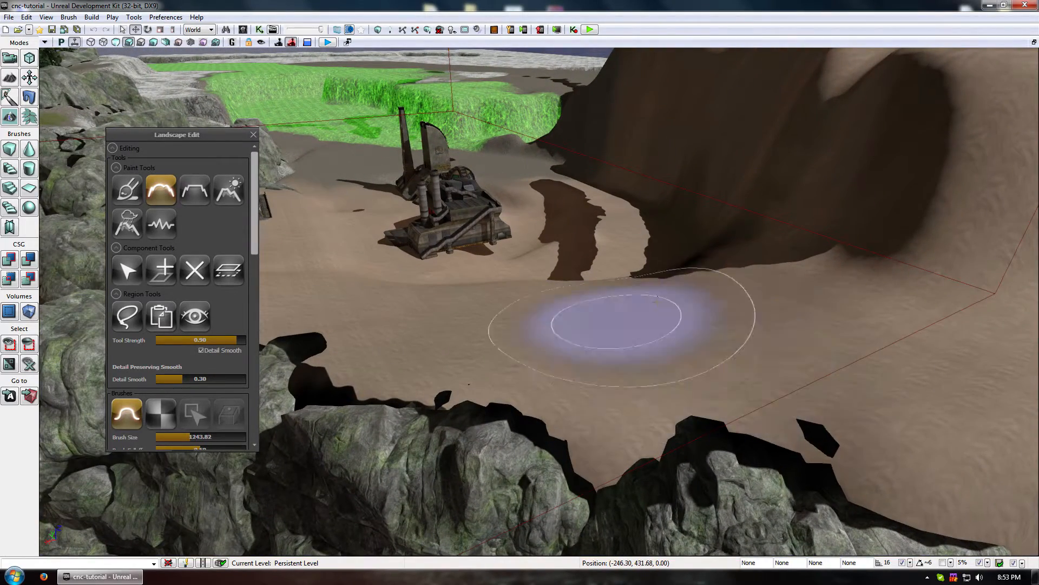
pyautogui.moveTo(750, 340)
pyautogui.mouseDown(button='right')
pyautogui.moveTo(471, 341)
pyautogui.moveTo(598, 143)
pyautogui.moveTo(479, 373)
pyautogui.mouseUp(button='right')
pyautogui.keyDown('ctrl'); pyautogui.moveTo(479, 373); pyautogui.dragTo(403, 310); pyautogui.keyUp('ctrl')
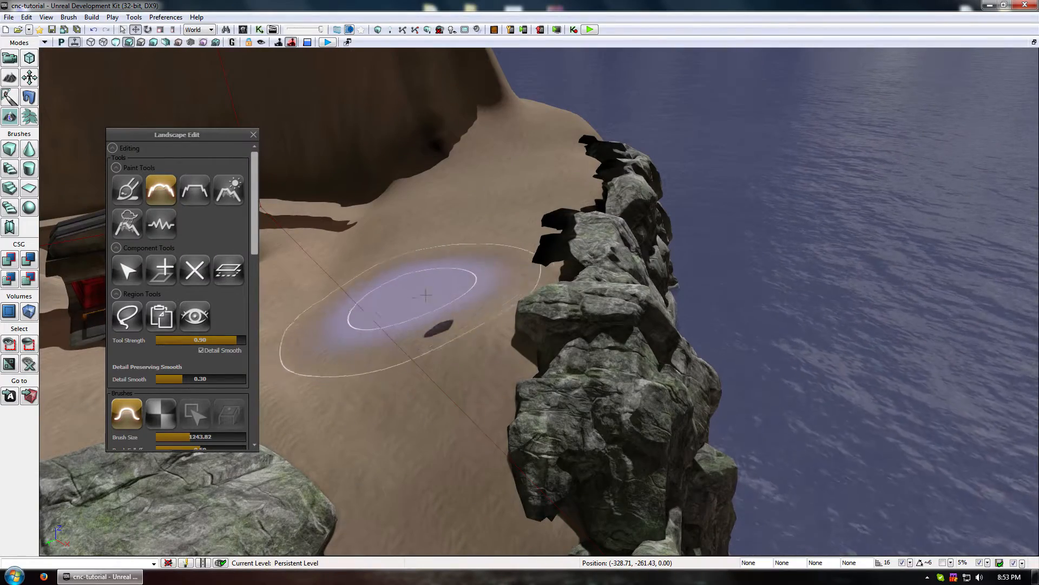
pyautogui.moveTo(426, 295)
pyautogui.mouseDown(button='right')
pyautogui.moveTo(379, 295)
pyautogui.moveTo(330, 167)
pyautogui.mouseUp(button='right')
pyautogui.moveTo(330, 168)
pyautogui.keyDown('ctrl'); pyautogui.mouseDown()
pyautogui.moveTo(325, 160)
pyautogui.moveTo(428, 390)
pyautogui.mouseUp(); pyautogui.keyUp('ctrl')
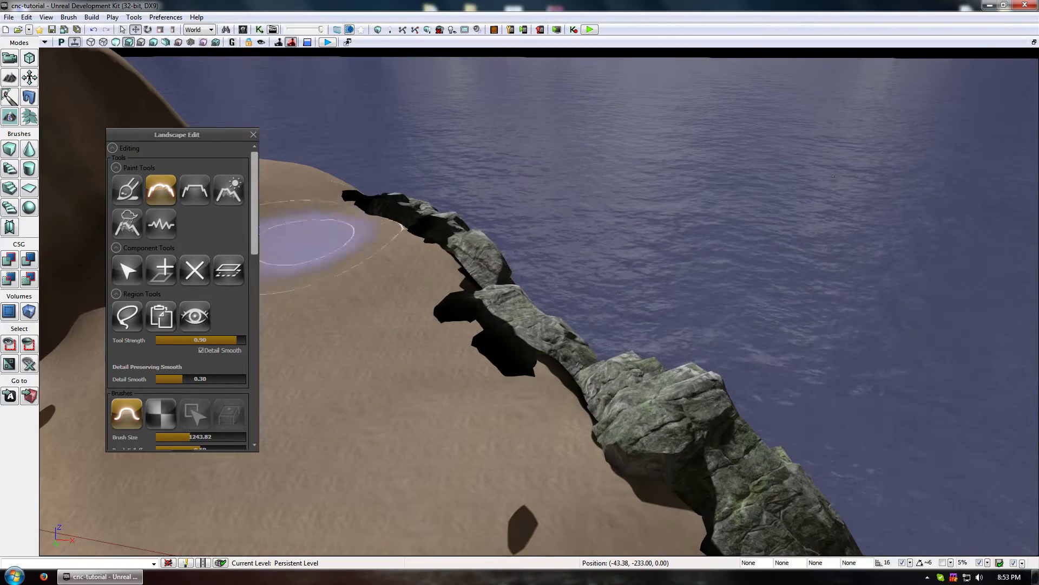
# - Blend the plateau into the base area by smoothing the sand between the coastal rim and the red-lit building
pyautogui.moveTo(303, 242); pyautogui.dragTo(108, 244, button='right')
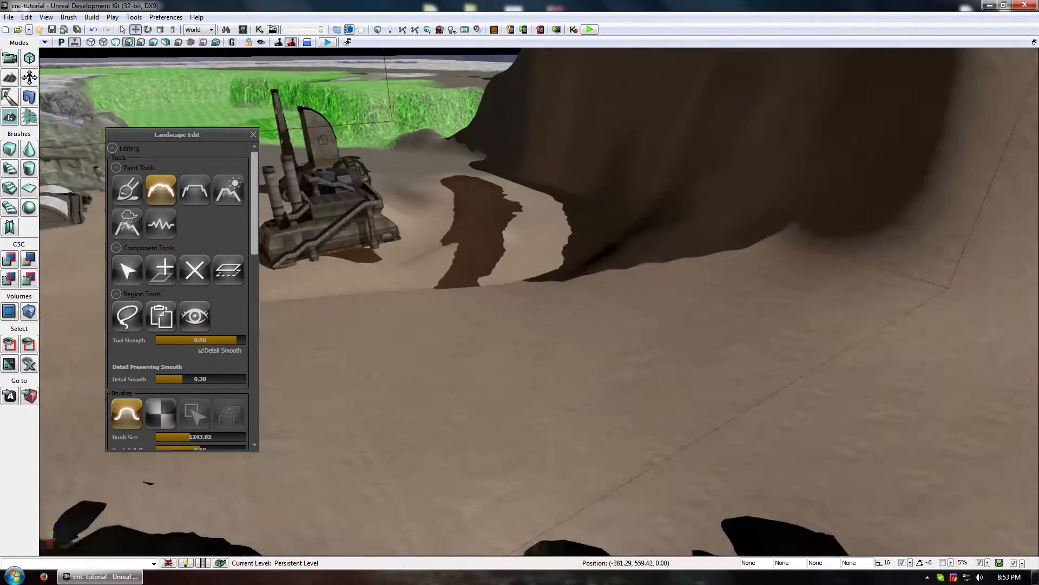
pyautogui.moveTo(373, 217); pyautogui.dragTo(357, 286, button='right')
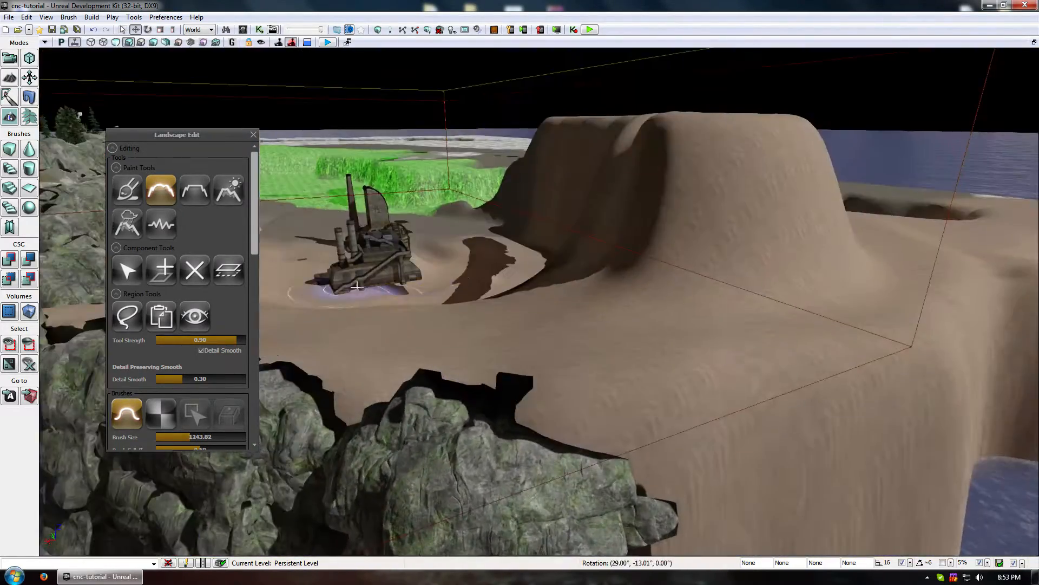
pyautogui.moveTo(550, 337)
pyautogui.keyDown('ctrl'); pyautogui.mouseDown()
pyautogui.moveTo(574, 324)
pyautogui.moveTo(512, 337)
pyautogui.moveTo(476, 379)
pyautogui.moveTo(612, 368)
pyautogui.moveTo(319, 325)
pyautogui.mouseUp(); pyautogui.keyUp('ctrl')
pyautogui.moveTo(320, 325)
pyautogui.keyDown('ctrl'); pyautogui.mouseDown()
pyautogui.moveTo(310, 324)
pyautogui.moveTo(684, 348)
pyautogui.mouseUp(); pyautogui.keyUp('ctrl')
pyautogui.moveTo(596, 411)
pyautogui.keyDown('ctrl'); pyautogui.mouseDown()
pyautogui.moveTo(471, 440)
pyautogui.moveTo(541, 422)
pyautogui.mouseUp(); pyautogui.keyUp('ctrl')
pyautogui.moveTo(590, 336)
pyautogui.mouseDown()
pyautogui.moveTo(601, 341)
pyautogui.moveTo(602, 373)
pyautogui.mouseUp()
pyautogui.keyDown('ctrl'); pyautogui.moveTo(602, 342); pyautogui.dragTo(617, 352); pyautogui.keyUp('ctrl')
pyautogui.moveTo(618, 351)
pyautogui.mouseDown()
pyautogui.moveTo(621, 368)
pyautogui.moveTo(569, 390)
pyautogui.mouseUp()
pyautogui.keyDown('ctrl'); pyautogui.moveTo(621, 346); pyautogui.dragTo(613, 329); pyautogui.keyUp('ctrl')
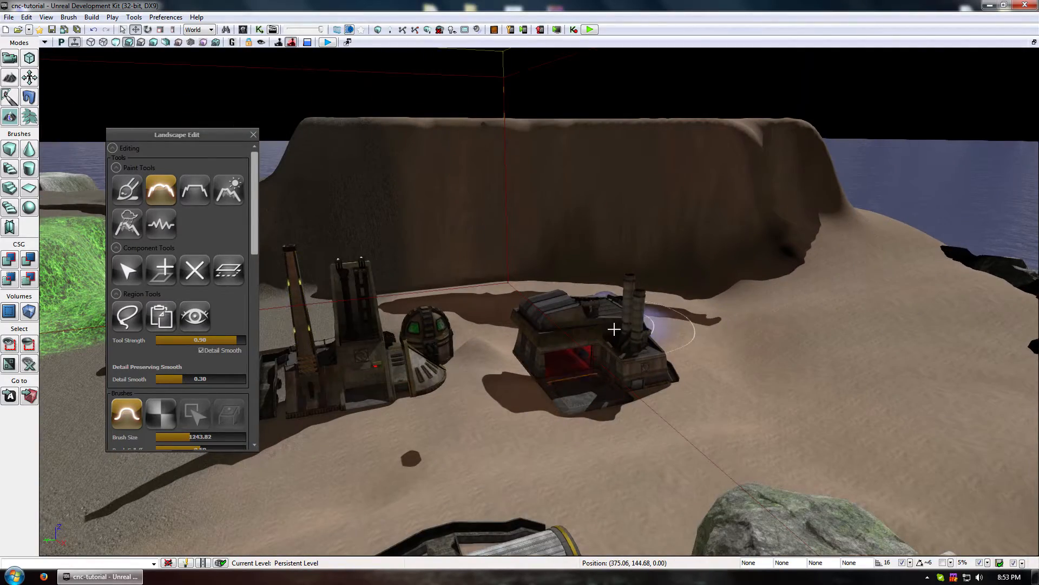
# - Smooth the open sand between the red-lit building and the arched-roof building beside the rocks
pyautogui.moveTo(614, 329); pyautogui.dragTo(614, 373, button='middle')
pyautogui.moveTo(614, 330); pyautogui.dragTo(618, 243)
pyautogui.moveTo(614, 331)
pyautogui.mouseDown(button='right')
pyautogui.moveTo(606, 303)
pyautogui.moveTo(609, 329)
pyautogui.mouseUp(button='right')
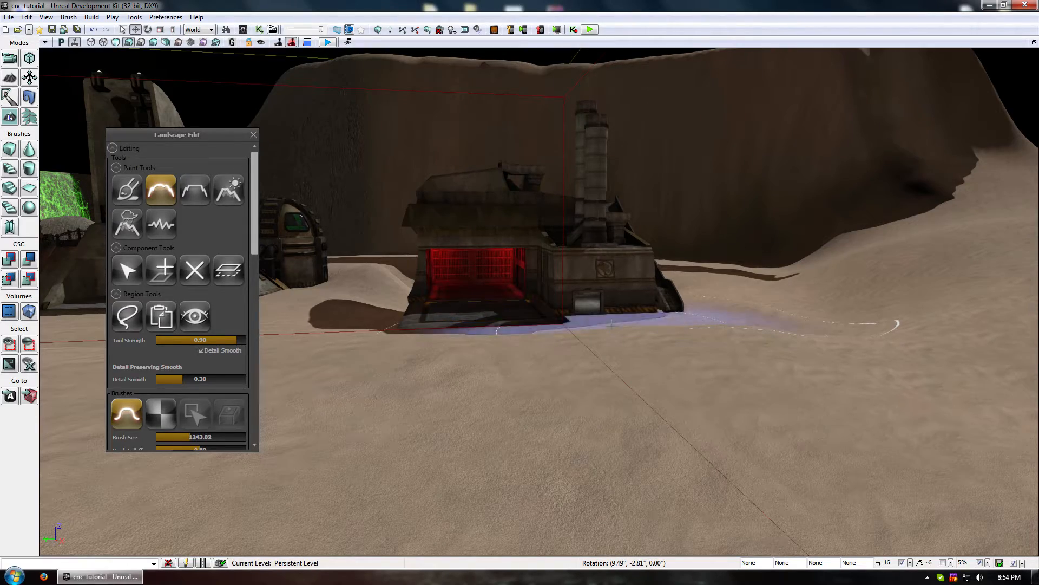
pyautogui.moveTo(507, 324); pyautogui.dragTo(378, 270)
pyautogui.moveTo(509, 303); pyautogui.dragTo(538, 343, button='right')
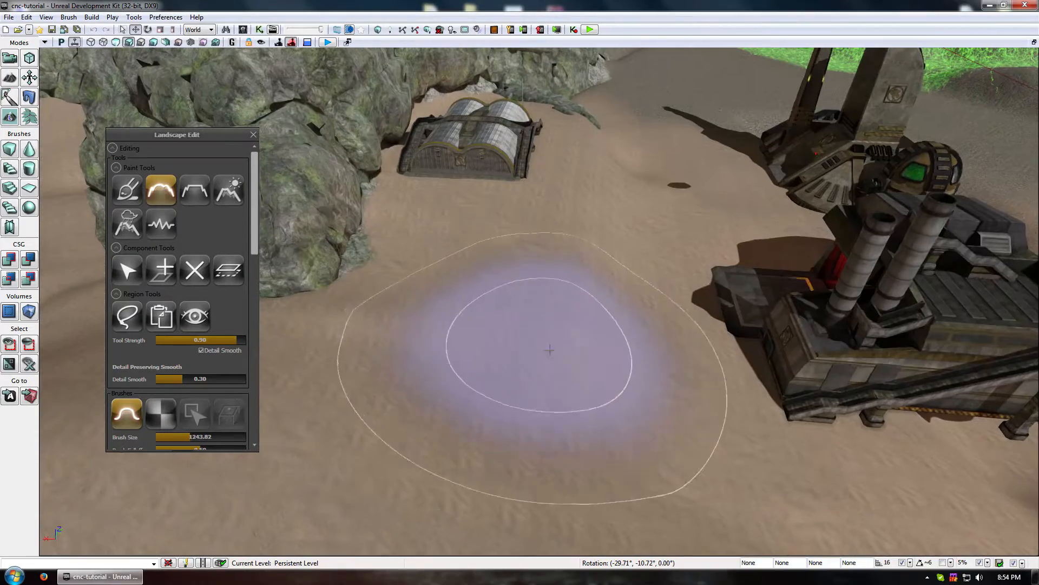
pyautogui.moveTo(538, 343)
pyautogui.keyDown('ctrl'); pyautogui.mouseDown()
pyautogui.moveTo(407, 421)
pyautogui.moveTo(452, 441)
pyautogui.mouseUp(); pyautogui.keyUp('ctrl')
pyautogui.moveTo(517, 389); pyautogui.dragTo(517, 379)
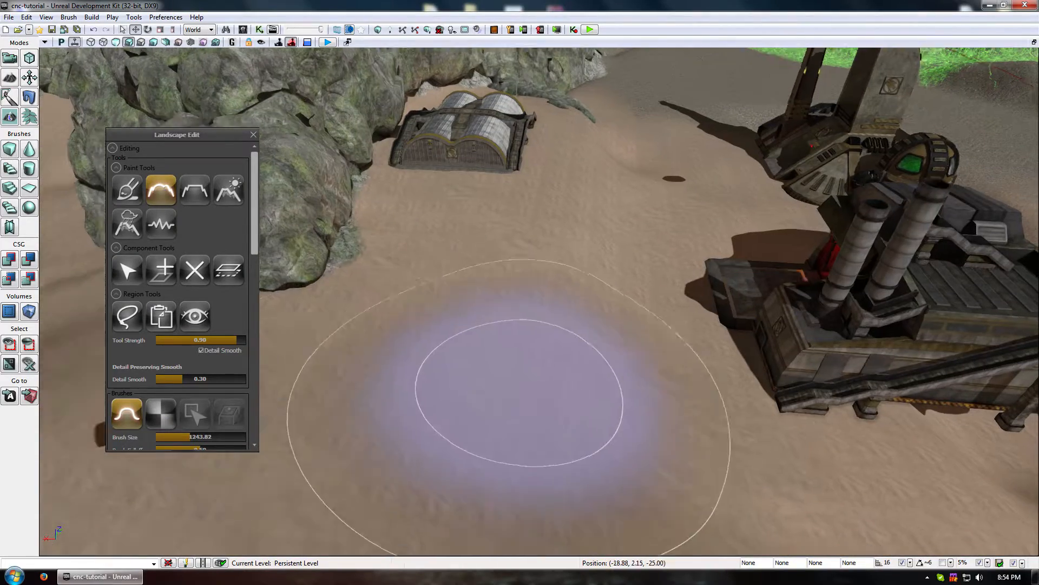
# - Inspect the sand around the base buildings and up the slope to the coastal rocks for remaining unevenness
pyautogui.moveTo(517, 379); pyautogui.dragTo(514, 319, button='right')
pyautogui.moveTo(515, 319)
pyautogui.mouseDown()
pyautogui.moveTo(514, 292)
pyautogui.moveTo(590, 271)
pyautogui.moveTo(522, 387)
pyautogui.mouseUp()
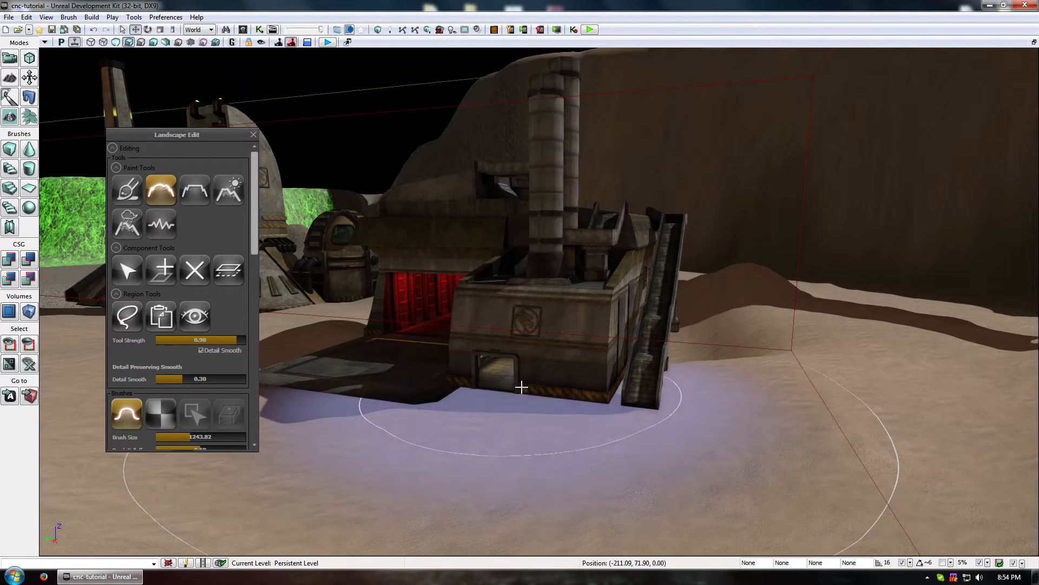
pyautogui.moveTo(552, 371)
pyautogui.mouseDown(button='right')
pyautogui.moveTo(465, 362)
pyautogui.moveTo(552, 371)
pyautogui.mouseUp(button='right')
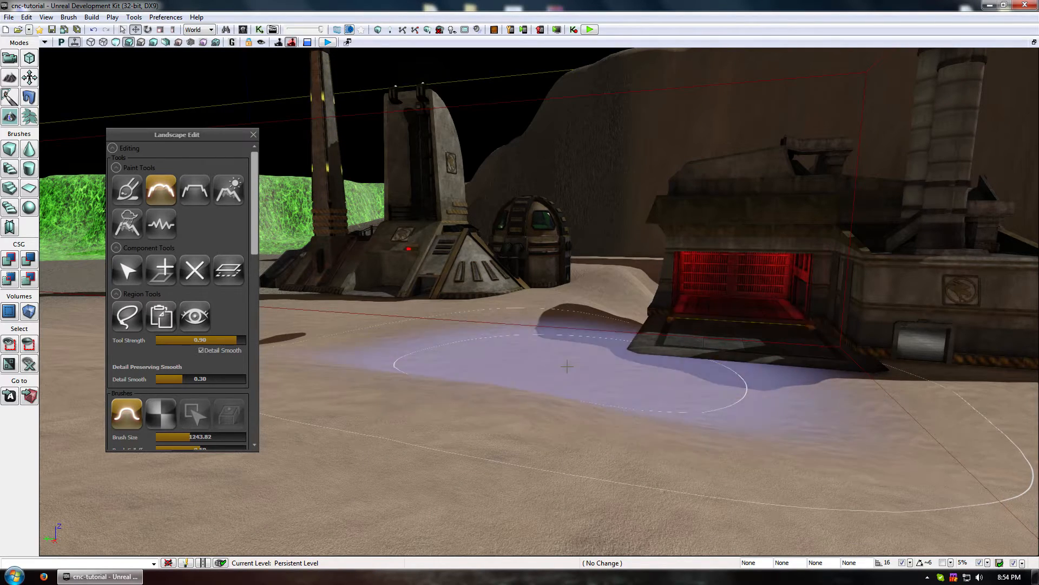
pyautogui.moveTo(567, 366)
pyautogui.mouseDown(button='right')
pyautogui.moveTo(563, 352)
pyautogui.moveTo(600, 380)
pyautogui.moveTo(541, 414)
pyautogui.mouseUp(button='right')
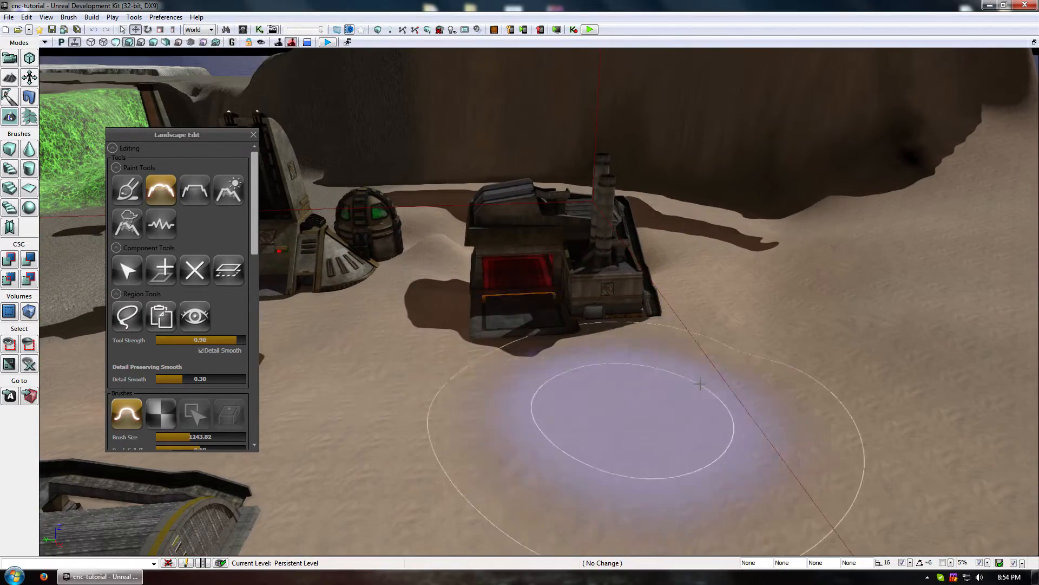
pyautogui.moveTo(699, 383)
pyautogui.mouseDown(button='right')
pyautogui.moveTo(728, 352)
pyautogui.moveTo(704, 362)
pyautogui.mouseUp(button='right')
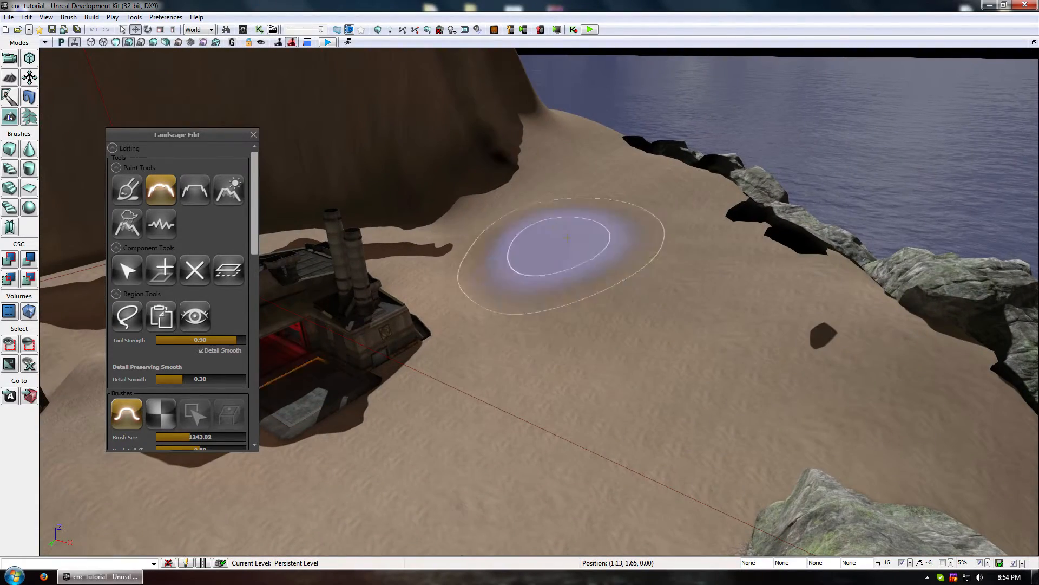
# - Flatten the sand between the cliff base and the coastal rocks into a level raised plateau with the Flatten tool
pyautogui.click(195, 190)
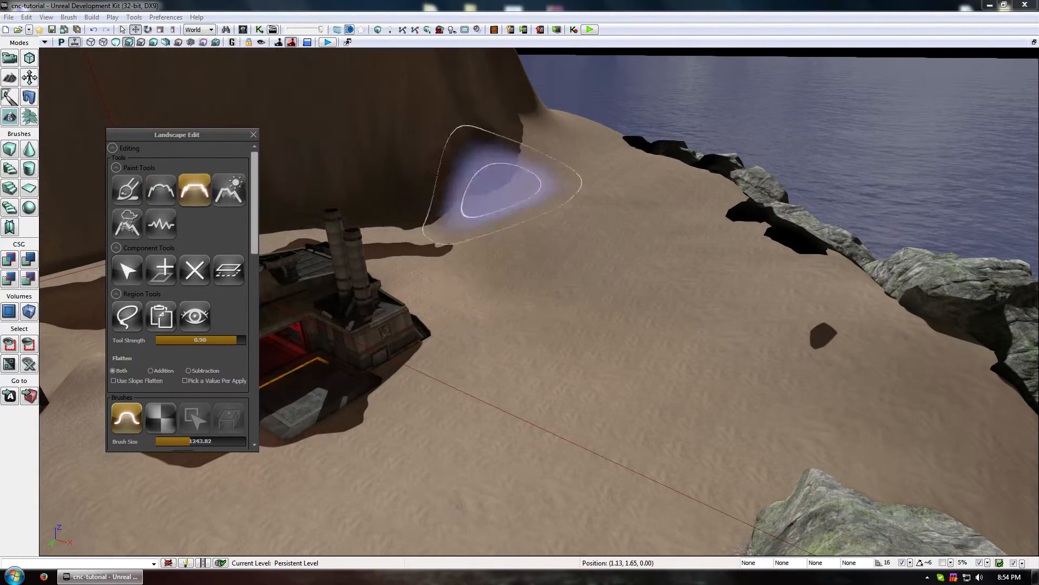
pyautogui.moveTo(587, 163)
pyautogui.keyDown('ctrl'); pyautogui.mouseDown()
pyautogui.moveTo(621, 172)
pyautogui.moveTo(573, 167)
pyautogui.moveTo(568, 186)
pyautogui.moveTo(504, 149)
pyautogui.moveTo(578, 164)
pyautogui.mouseUp(); pyautogui.keyUp('ctrl')
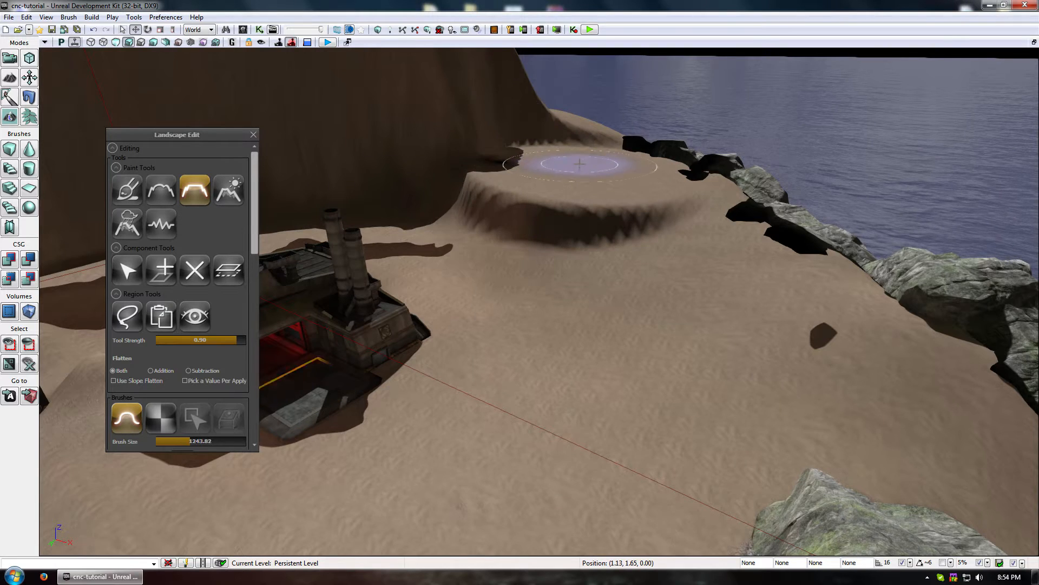
pyautogui.moveTo(578, 164); pyautogui.dragTo(503, 165, button='right')
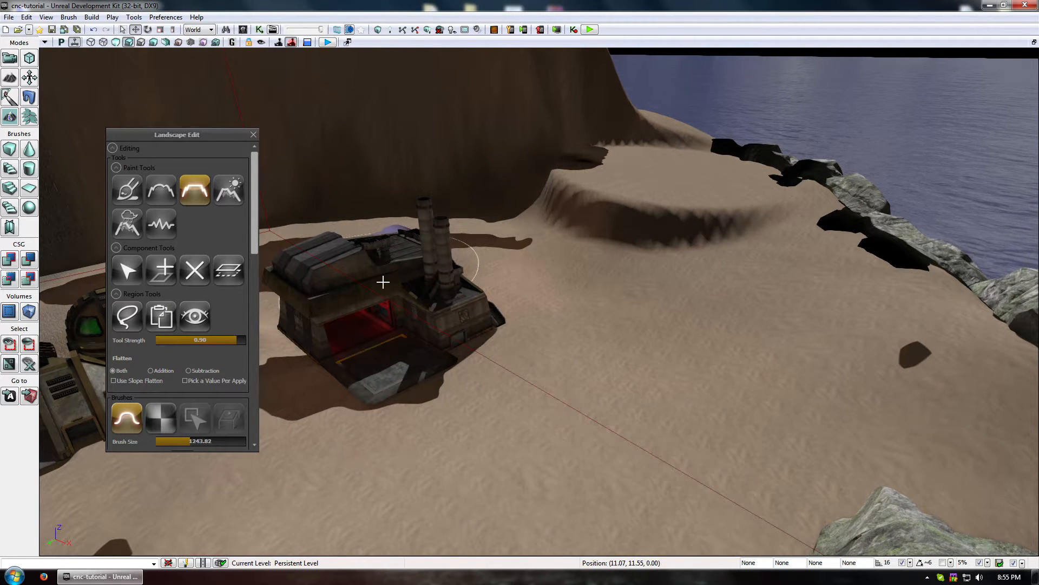
pyautogui.moveTo(585, 377)
pyautogui.mouseDown()
pyautogui.moveTo(583, 409)
pyautogui.moveTo(582, 173)
pyautogui.moveTo(598, 419)
pyautogui.mouseUp()
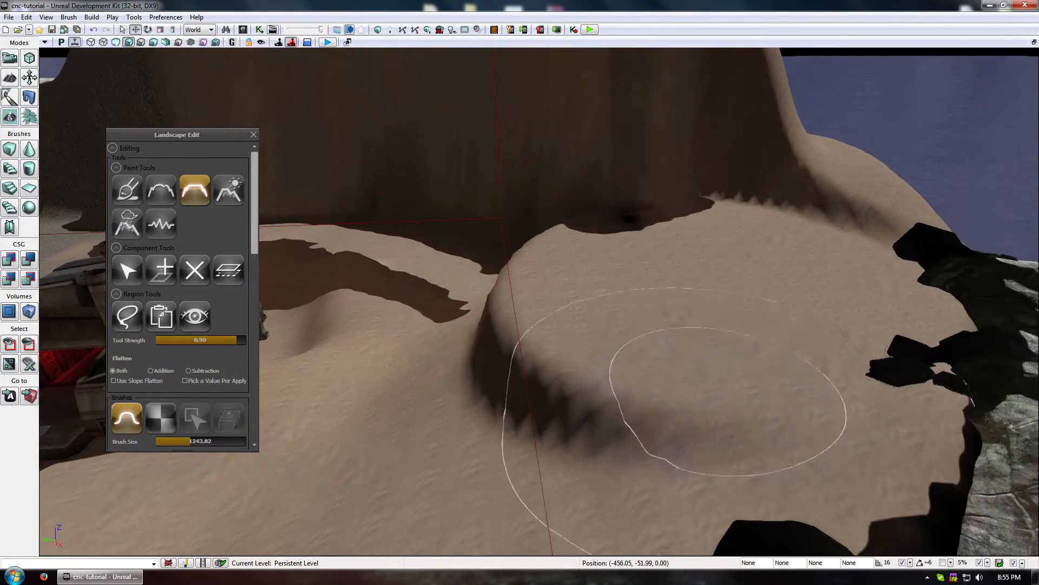
pyautogui.keyDown('ctrl'); pyautogui.click(707, 329); pyautogui.keyUp('ctrl')
pyautogui.moveTo(707, 329)
pyautogui.mouseDown()
pyautogui.moveTo(688, 412)
pyautogui.moveTo(696, 324)
pyautogui.mouseUp()
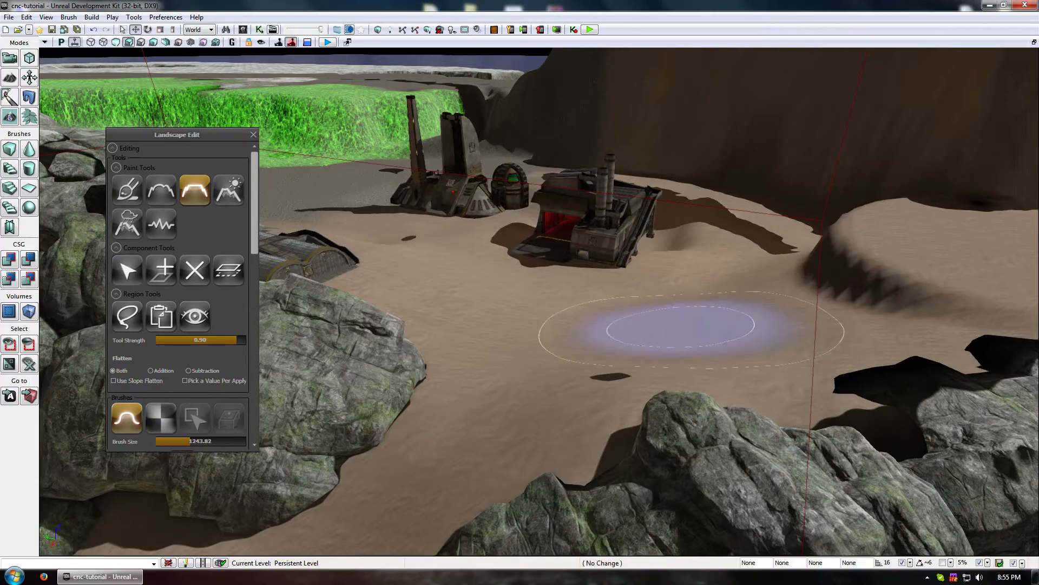
pyautogui.moveTo(680, 327)
pyautogui.mouseDown()
pyautogui.moveTo(569, 287)
pyautogui.moveTo(726, 157)
pyautogui.moveTo(592, 152)
pyautogui.mouseUp()
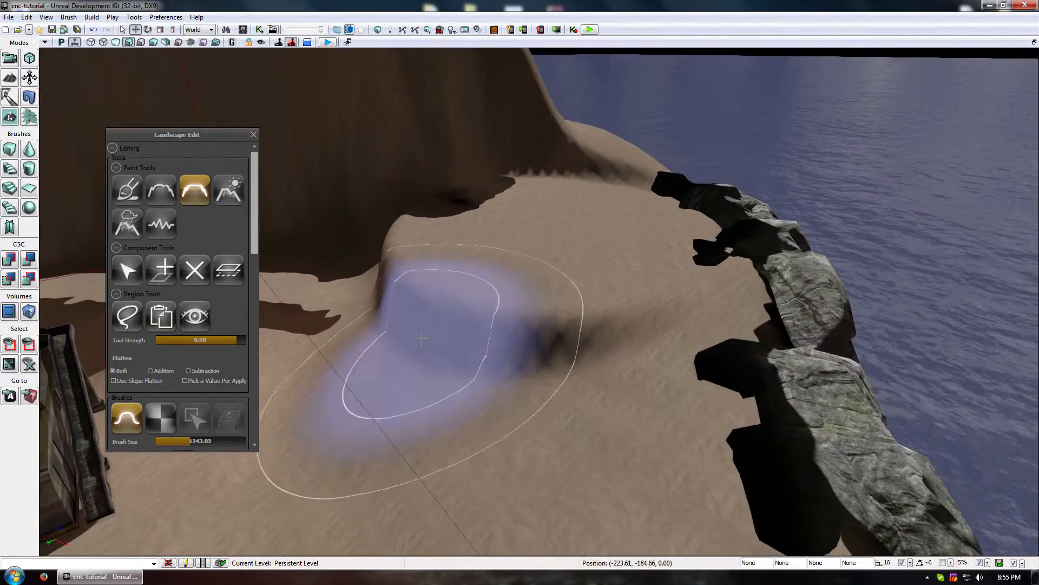
# - Extend the flattened plateau toward the red-lit building and smooth its seaward side down into the surrounding sand
pyautogui.moveTo(422, 339)
pyautogui.keyDown('ctrl'); pyautogui.mouseDown()
pyautogui.moveTo(455, 227)
pyautogui.moveTo(494, 262)
pyautogui.moveTo(429, 237)
pyautogui.moveTo(468, 265)
pyautogui.moveTo(507, 268)
pyautogui.mouseUp(); pyautogui.keyUp('ctrl')
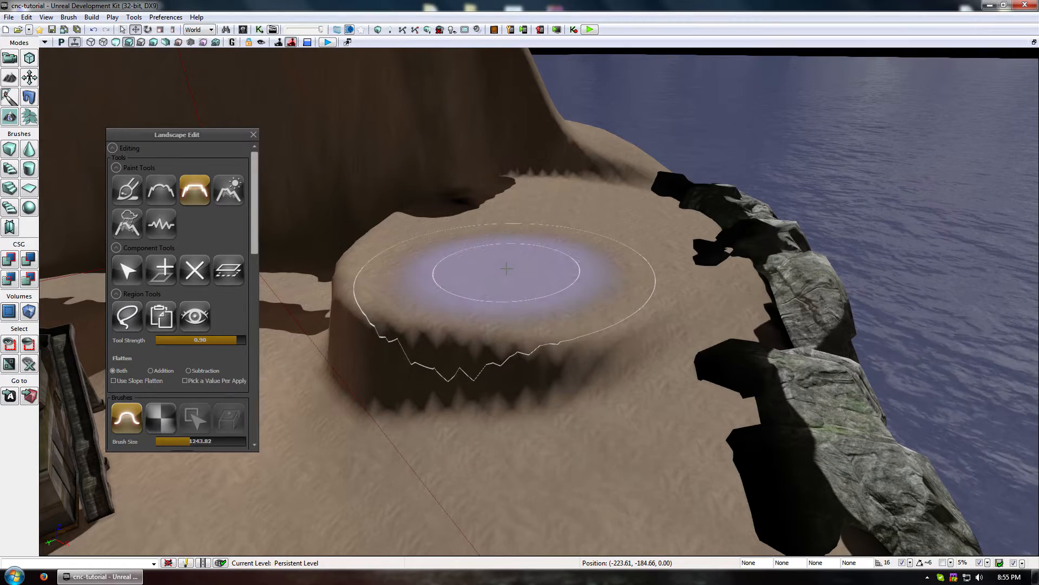
pyautogui.moveTo(543, 264); pyautogui.dragTo(545, 261, button='middle')
pyautogui.click(162, 190)
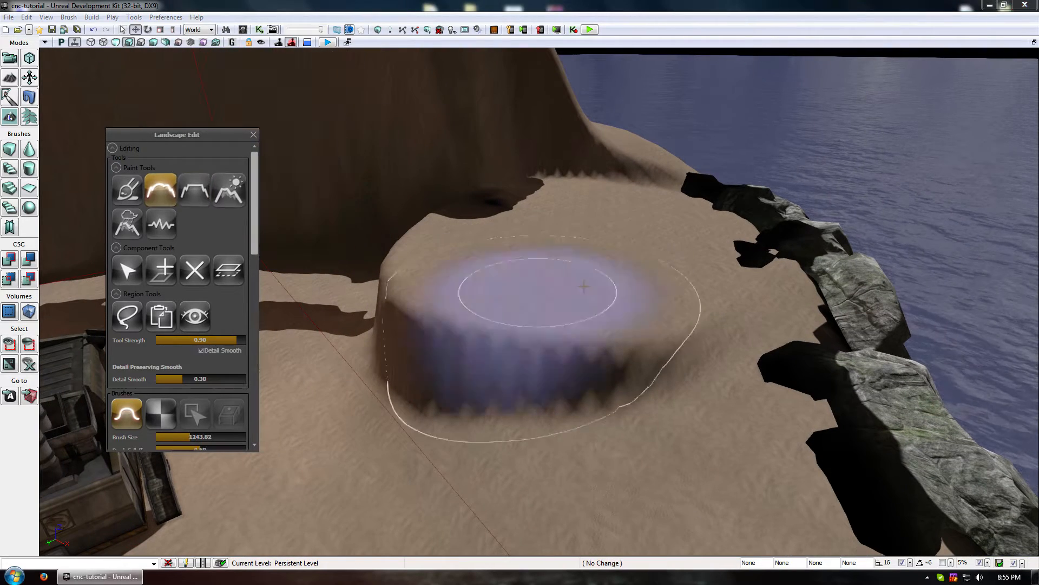
pyautogui.moveTo(584, 286)
pyautogui.keyDown('ctrl'); pyautogui.mouseDown()
pyautogui.moveTo(644, 323)
pyautogui.moveTo(682, 412)
pyautogui.moveTo(653, 332)
pyautogui.moveTo(566, 253)
pyautogui.mouseUp(); pyautogui.keyUp('ctrl')
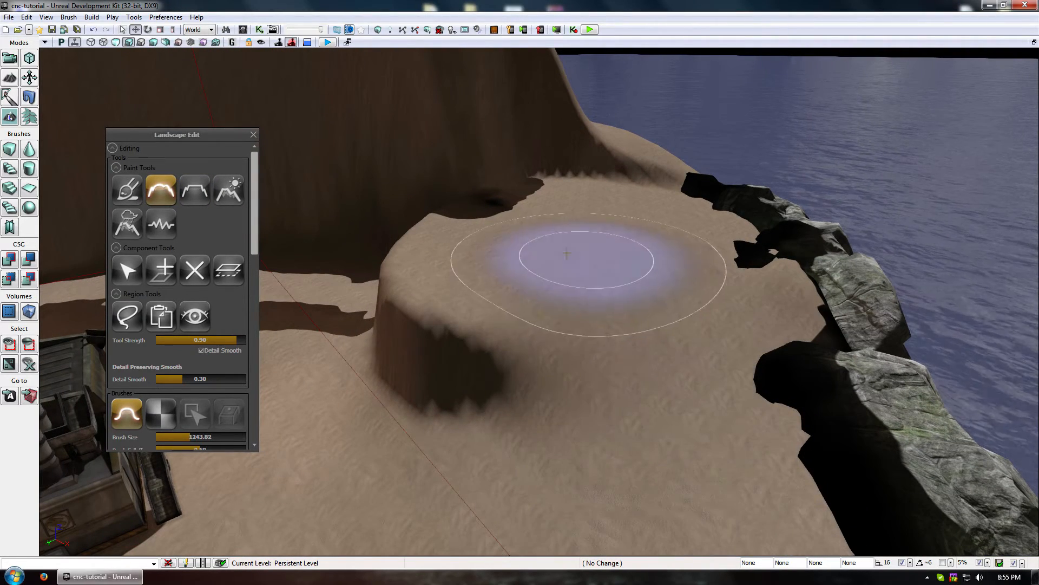
# - Leave landscape editing, duplicate the large rock beside the arched-roof building, and move the copy to the plateau's edge at the cliff
pyautogui.click(253, 134)
pyautogui.moveTo(254, 141); pyautogui.dragTo(541, 281)
pyautogui.click(540, 263)
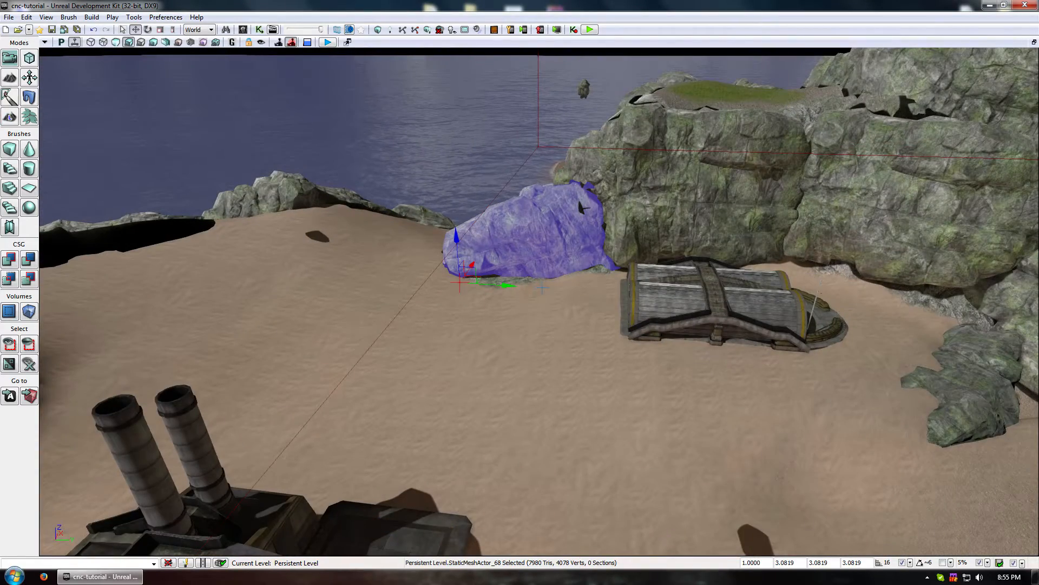
pyautogui.moveTo(510, 288); pyautogui.dragTo(371, 406)
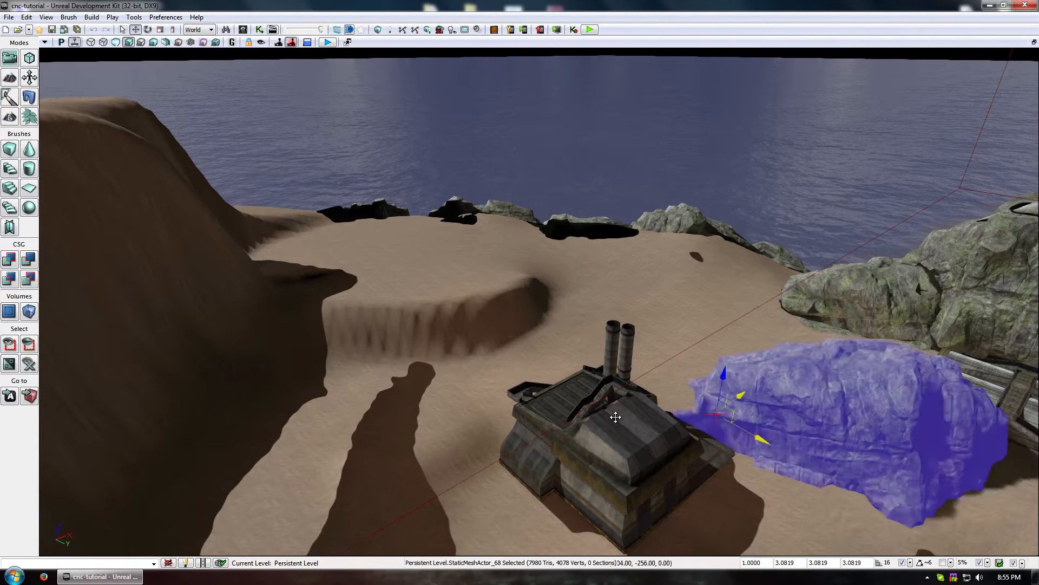
pyautogui.moveTo(814, 318); pyautogui.dragTo(276, 357)
# - Rotate the copied rock and raise it so it fits against the plateau's steep edge beside the cliff
pyautogui.press('space')
pyautogui.moveTo(255, 318); pyautogui.dragTo(246, 295)
pyautogui.moveTo(252, 387); pyautogui.dragTo(197, 373)
pyautogui.press('space')
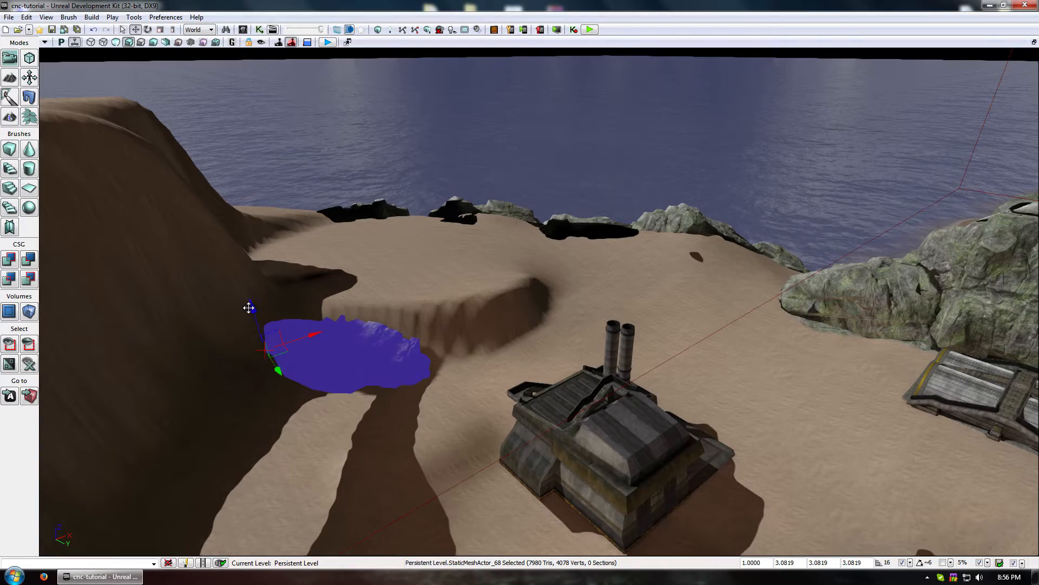
pyautogui.moveTo(248, 307); pyautogui.dragTo(250, 293)
pyautogui.moveTo(250, 292); pyautogui.dragTo(267, 347, button='right')
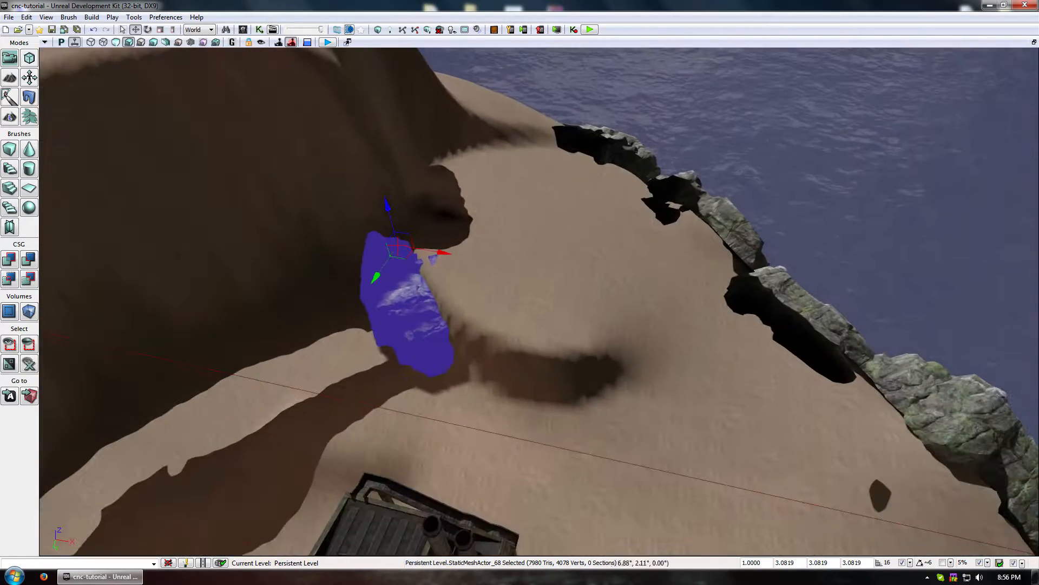
# - Duplicate the rock again, rotate the new copy, and place it farther along the plateau's steep edge behind the red-lit building
pyautogui.keyDown('alt'); pyautogui.moveTo(386, 262); pyautogui.dragTo(311, 356); pyautogui.keyUp('alt')
pyautogui.press('space')
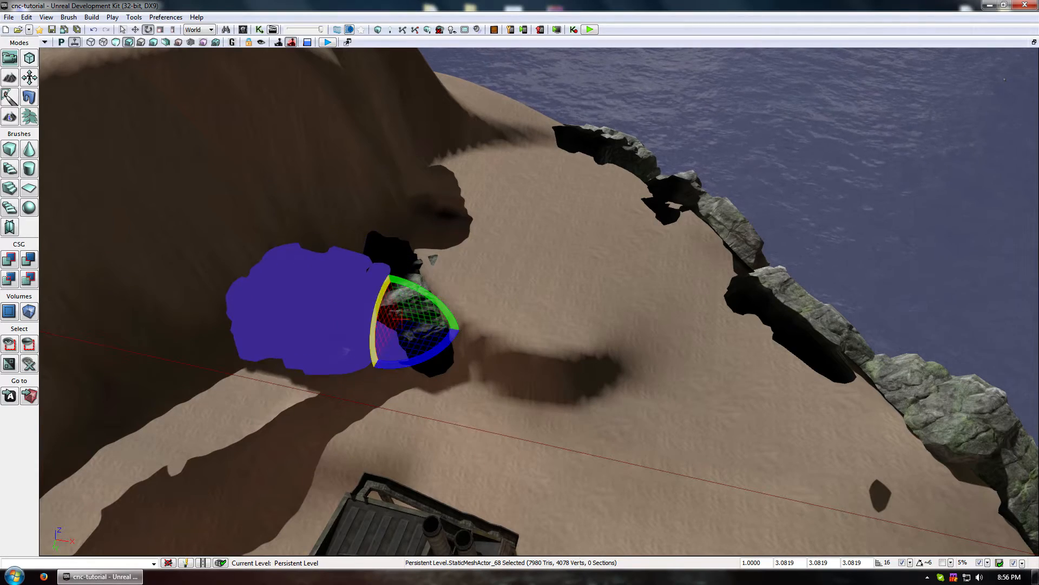
pyautogui.moveTo(381, 316)
pyautogui.mouseDown()
pyautogui.moveTo(381, 336)
pyautogui.moveTo(381, 316)
pyautogui.mouseUp()
pyautogui.moveTo(411, 331); pyautogui.dragTo(498, 362, button='right')
pyautogui.moveTo(144, 348); pyautogui.dragTo(359, 321)
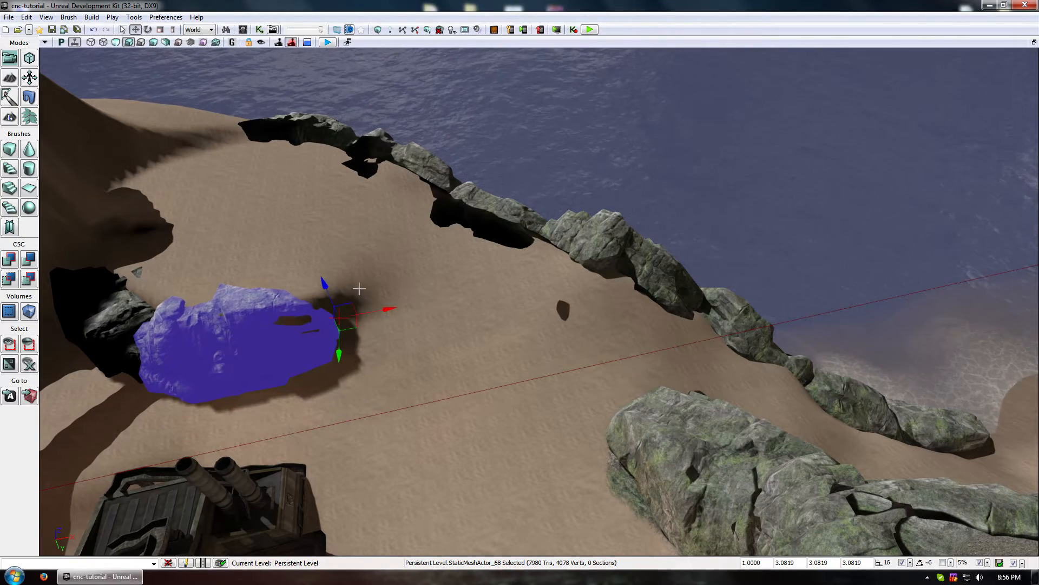
pyautogui.click(444, 361)
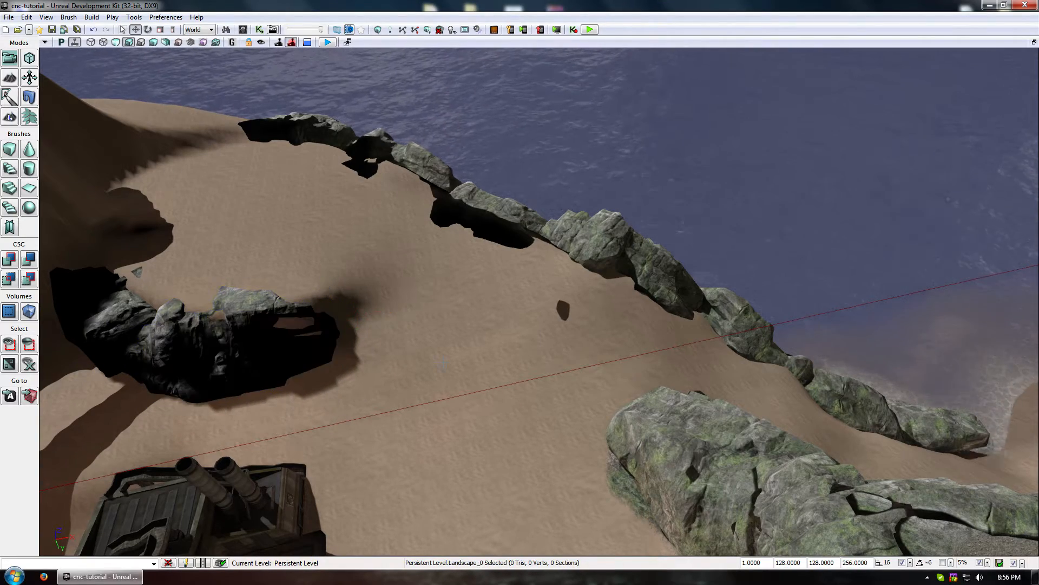
# - Make a third copy of the edge rock, and turn and move it toward the seaward end of the plateau's steep side
pyautogui.moveTo(443, 364); pyautogui.dragTo(485, 383, button='right')
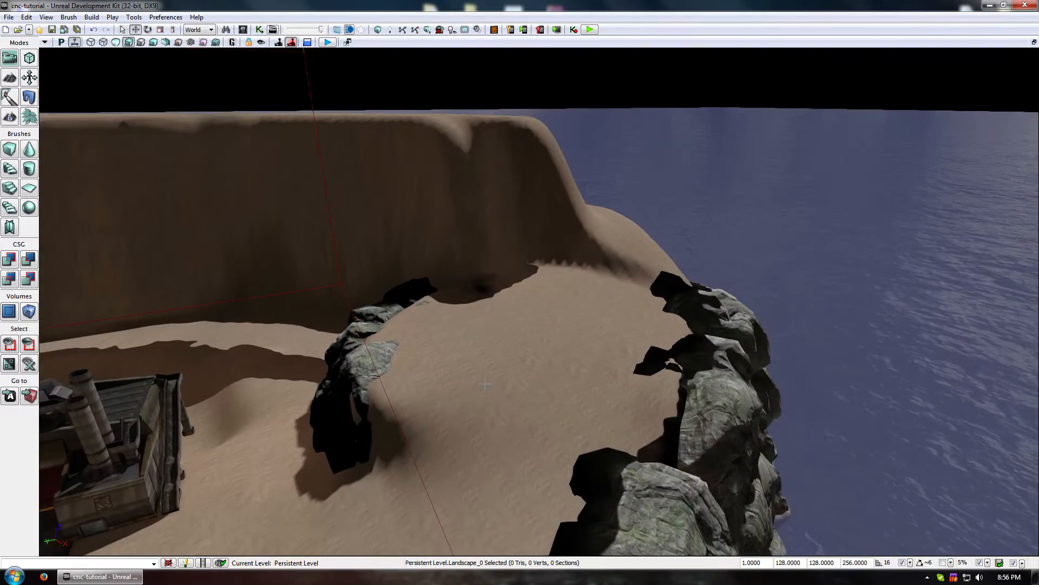
pyautogui.moveTo(485, 384); pyautogui.dragTo(409, 274)
pyautogui.click(399, 289)
pyautogui.keyDown('alt'); pyautogui.moveTo(462, 314); pyautogui.dragTo(450, 375); pyautogui.keyUp('alt')
pyautogui.press('space')
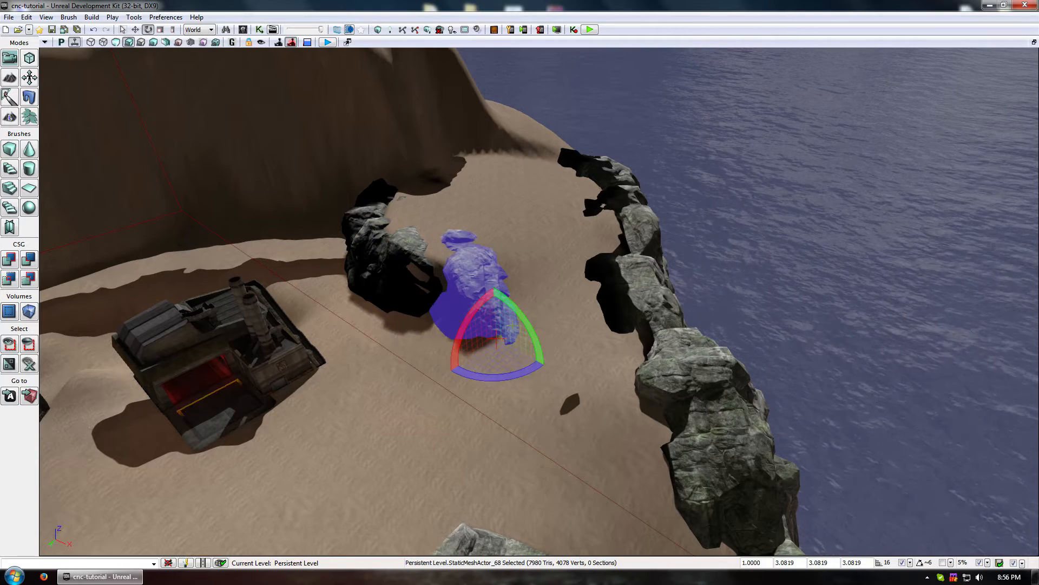
pyautogui.press('space')
pyautogui.press('space')
pyautogui.moveTo(499, 352); pyautogui.dragTo(478, 379)
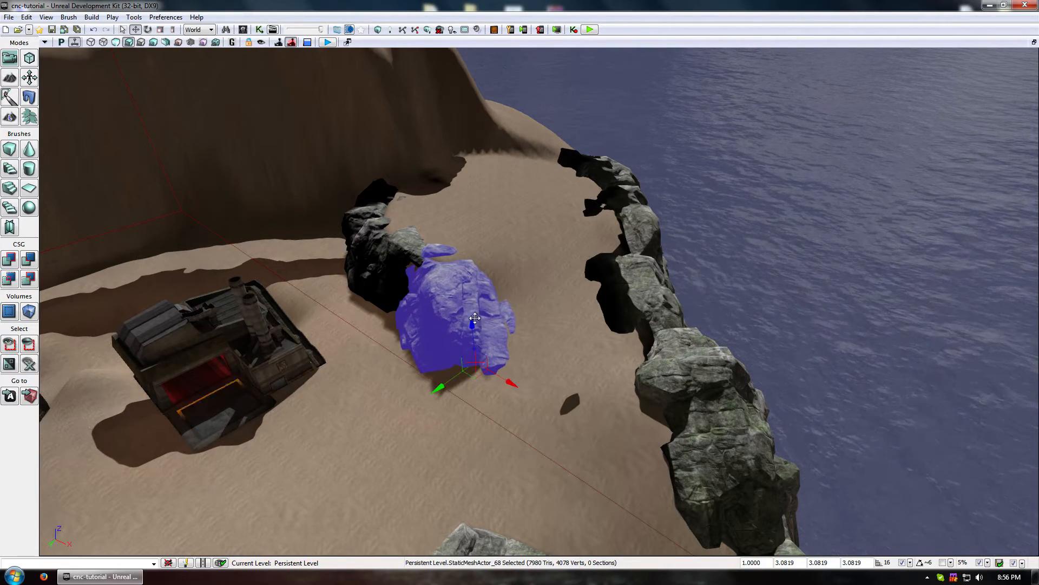
pyautogui.press('space')
pyautogui.moveTo(486, 327); pyautogui.dragTo(475, 366)
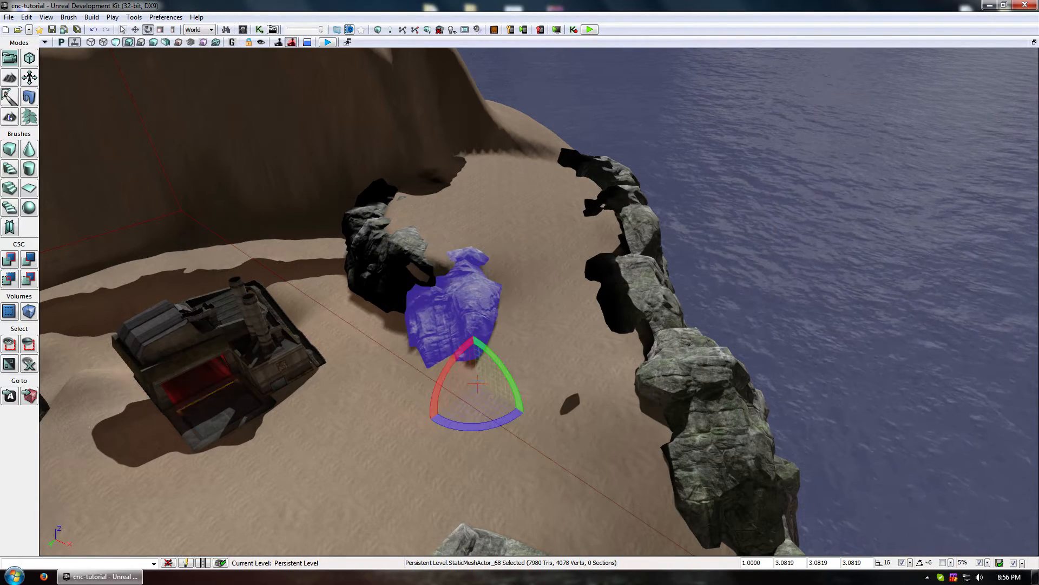
# - Switch the transform axes to Local, rotate the third rock on its own axes, and sink it into the sand
pyautogui.click(191, 40)
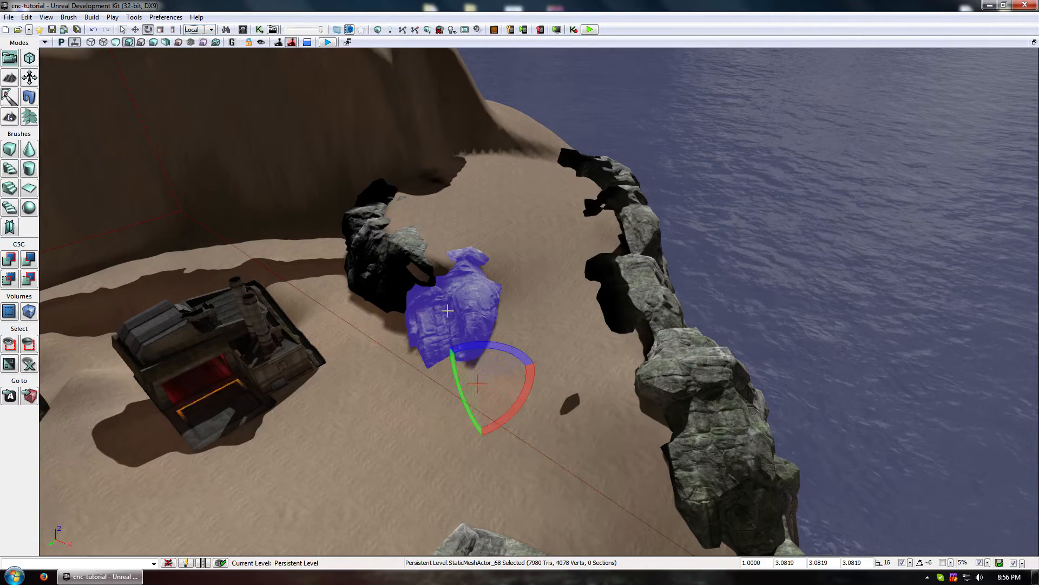
pyautogui.moveTo(459, 362); pyautogui.dragTo(542, 362)
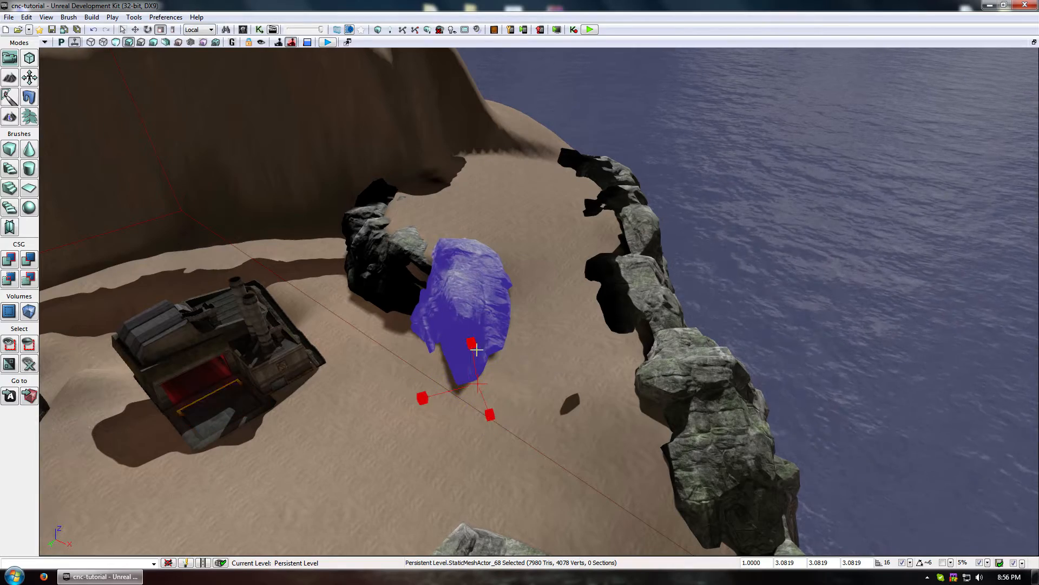
pyautogui.press('space')
pyautogui.press('space')
pyautogui.moveTo(471, 350); pyautogui.dragTo(471, 345)
pyautogui.moveTo(481, 392); pyautogui.dragTo(360, 380, button='right')
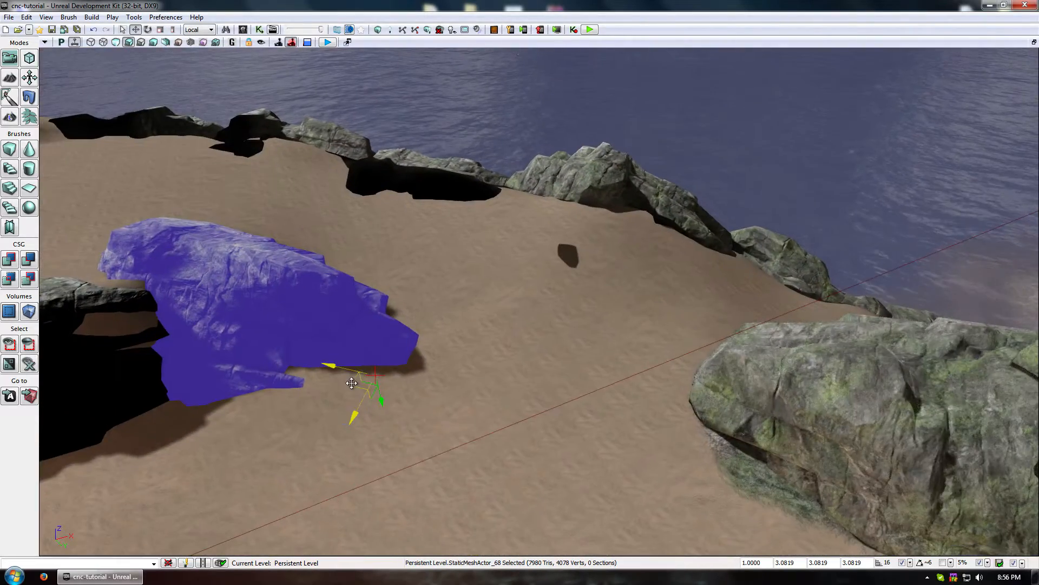
pyautogui.moveTo(350, 382)
pyautogui.mouseDown()
pyautogui.moveTo(342, 403)
pyautogui.moveTo(386, 421)
pyautogui.moveTo(377, 450)
pyautogui.moveTo(347, 452)
pyautogui.mouseUp()
# - Fine-tune the third rock's rotation so it lines up with the rock next to it, then deselect it
pyautogui.press('space')
pyautogui.press('space')
pyautogui.press('space')
pyautogui.press('space')
pyautogui.click(443, 390)
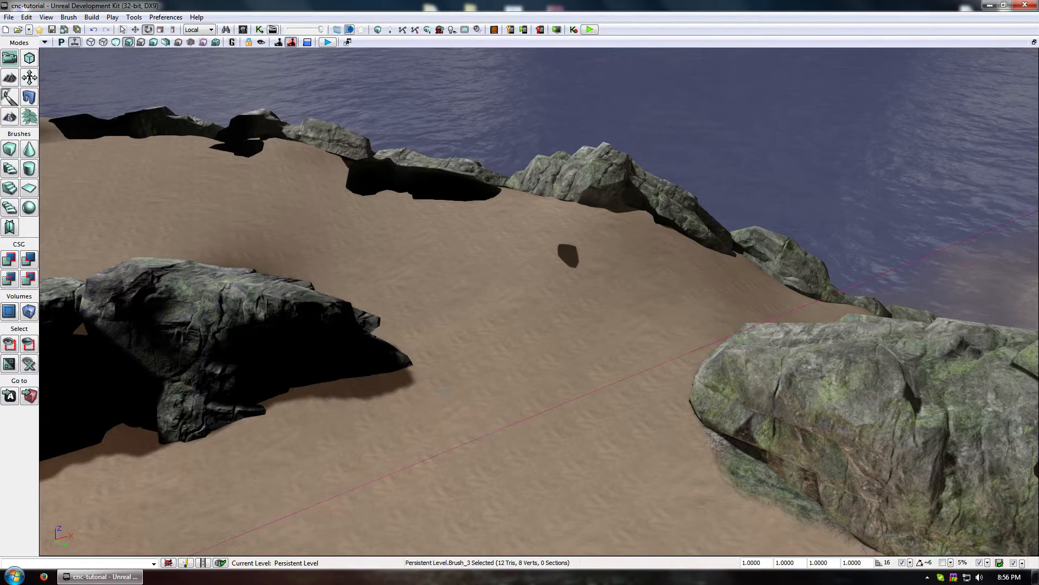
pyautogui.click(262, 320)
pyautogui.moveTo(262, 319); pyautogui.dragTo(200, 319, button='right')
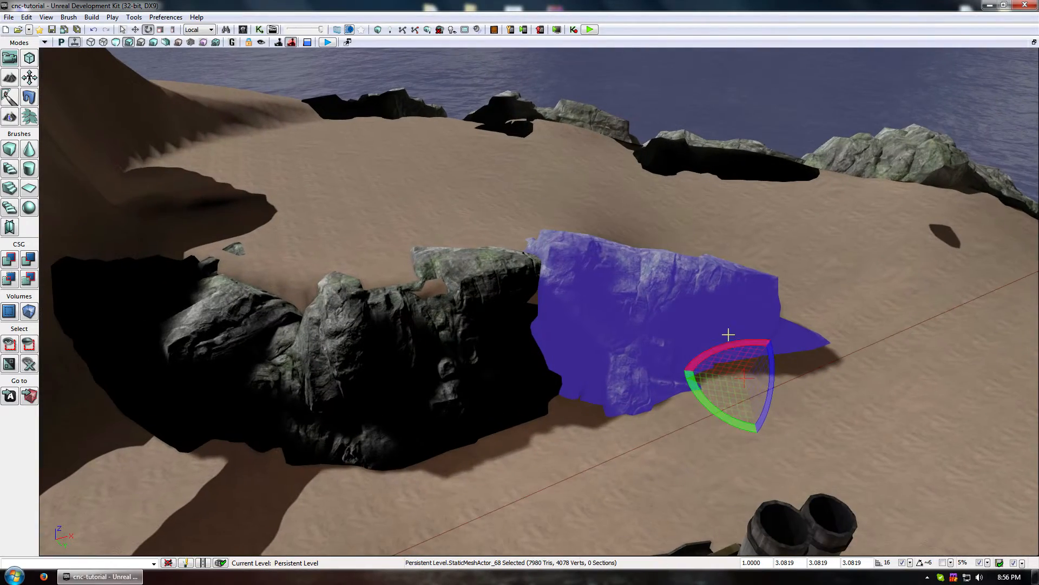
pyautogui.moveTo(726, 346); pyautogui.dragTo(698, 350)
pyautogui.click(603, 421)
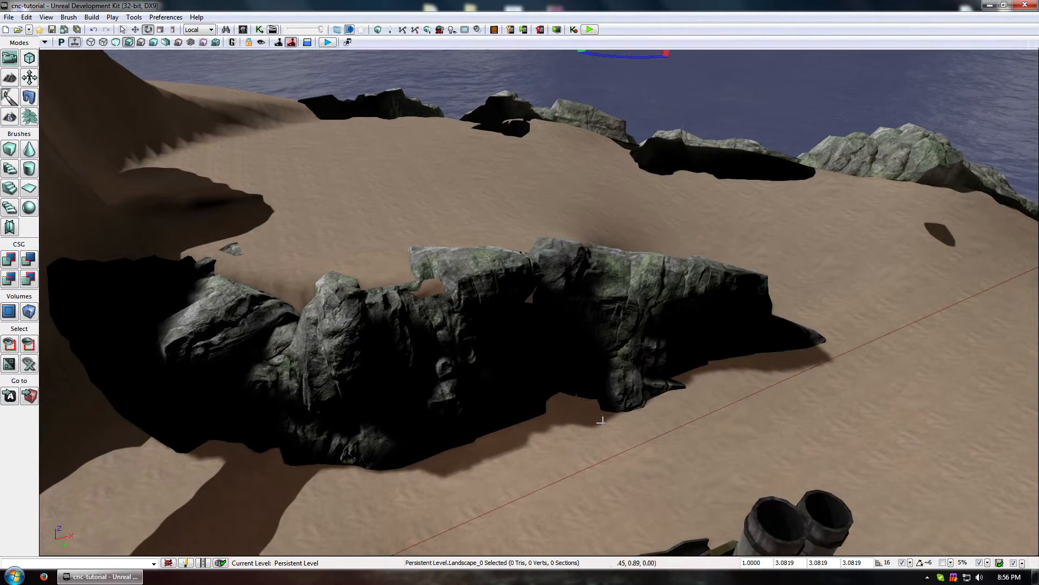
# - Try repositioning the large coastal rock beside the sand path lower toward the water, and undo the move
pyautogui.moveTo(602, 422); pyautogui.dragTo(658, 384, button='right')
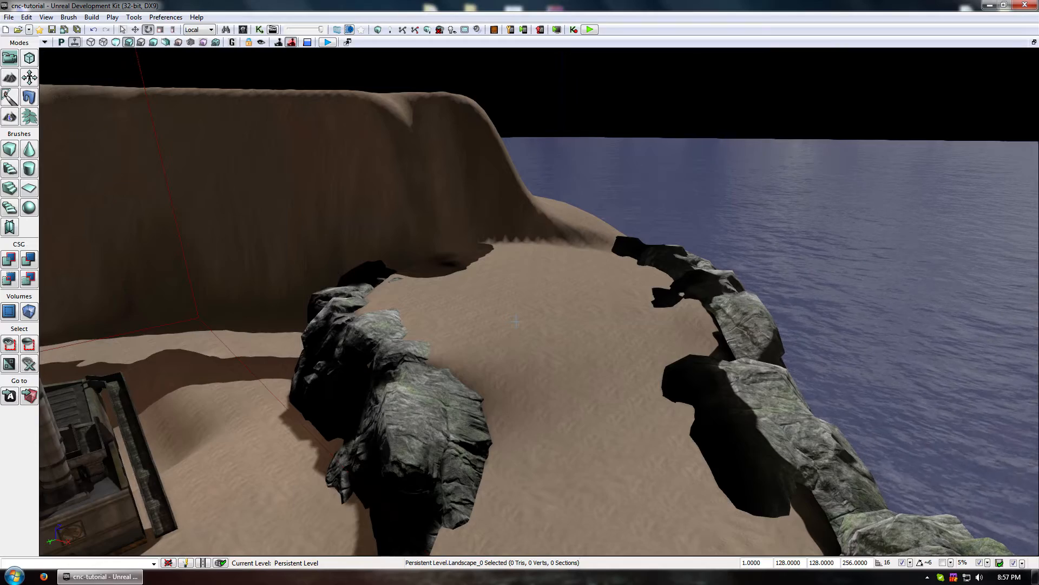
pyautogui.moveTo(663, 265); pyautogui.dragTo(664, 352)
pyautogui.moveTo(585, 217); pyautogui.dragTo(585, 184)
pyautogui.moveTo(586, 184); pyautogui.dragTo(588, 208, button='right')
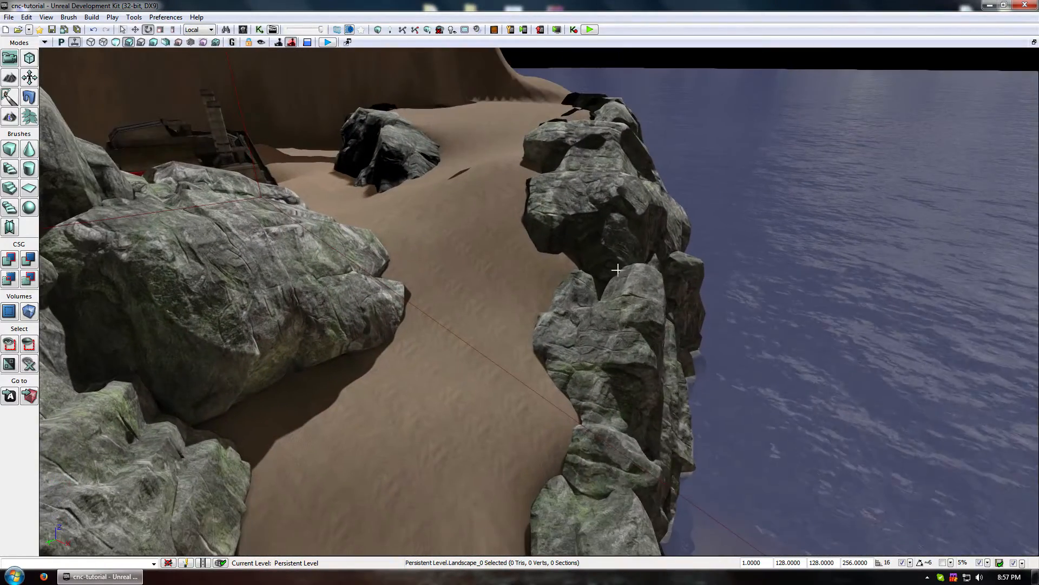
pyautogui.click(585, 169)
pyautogui.moveTo(585, 170); pyautogui.dragTo(606, 135)
pyautogui.press('space')
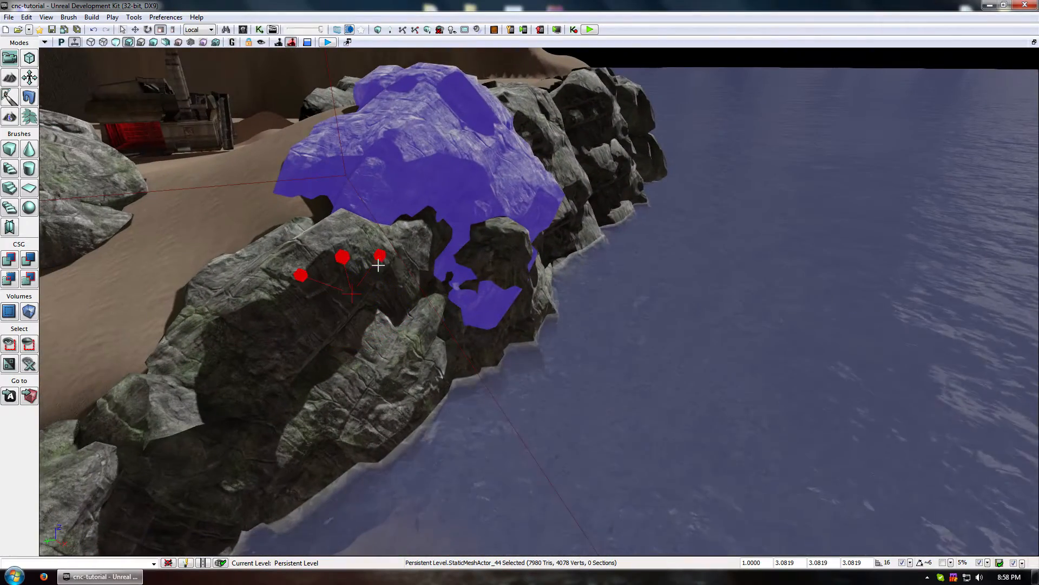
pyautogui.press('space')
pyautogui.press('space')
pyautogui.moveTo(349, 268); pyautogui.dragTo(362, 310)
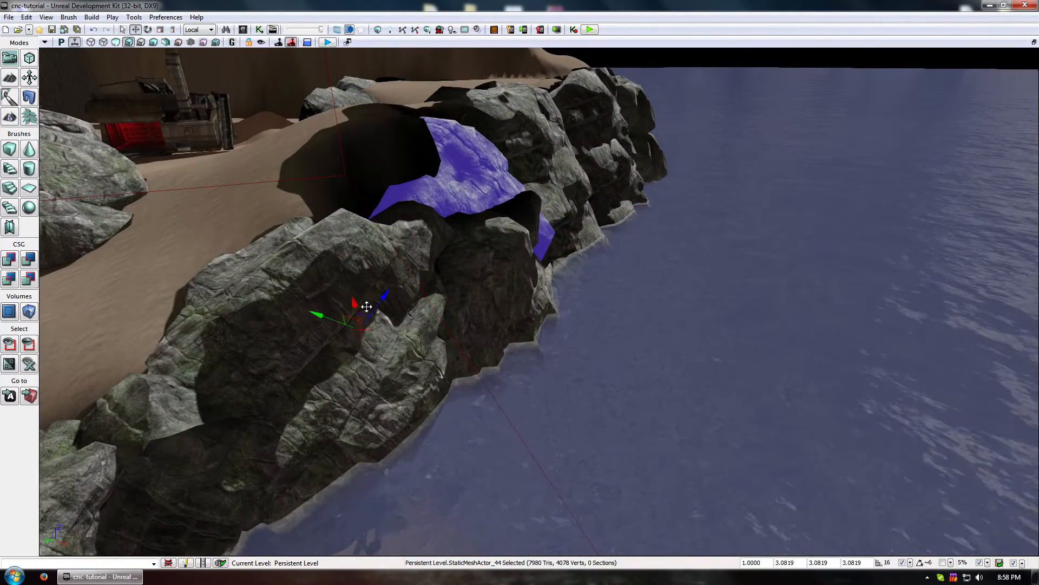
pyautogui.moveTo(364, 307); pyautogui.dragTo(340, 254, button='middle')
pyautogui.hotkey('ctrl', 'z')
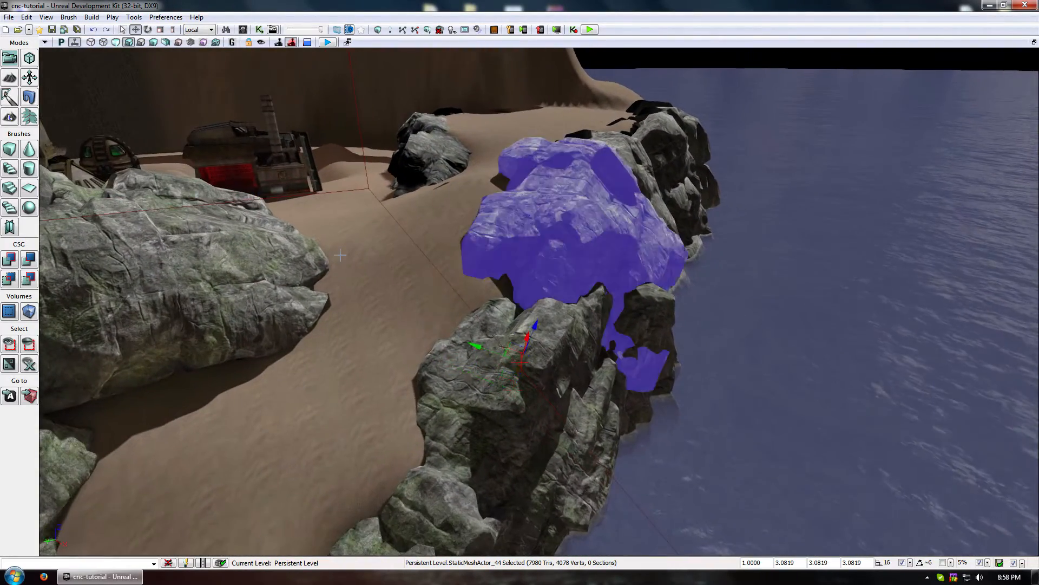
# - Return to landscape editing, reduce the brush size to 944.32, and flatten the upper sand path beside the coastal rocks
pyautogui.click(323, 222)
pyautogui.click(10, 117)
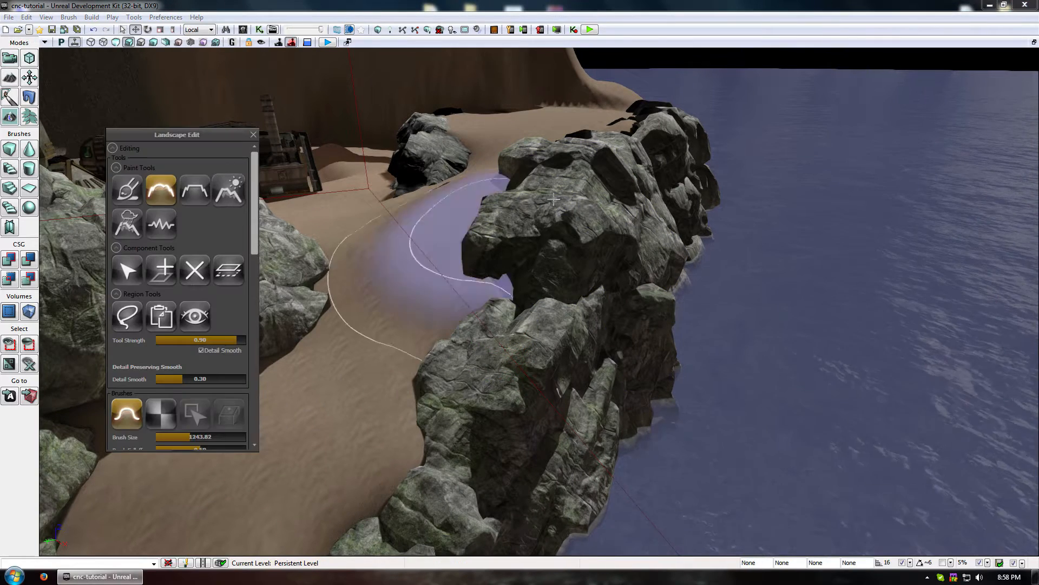
pyautogui.click(195, 191)
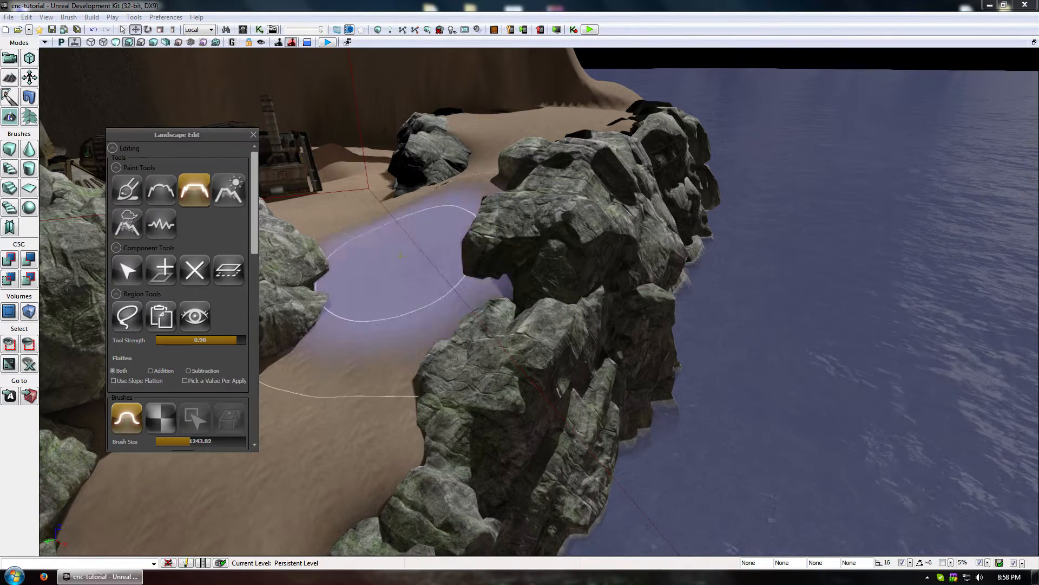
pyautogui.click(183, 441)
pyautogui.moveTo(373, 231)
pyautogui.mouseDown()
pyautogui.moveTo(422, 225)
pyautogui.moveTo(413, 227)
pyautogui.mouseUp()
pyautogui.moveTo(401, 233)
pyautogui.mouseDown(button='right')
pyautogui.moveTo(347, 254)
pyautogui.moveTo(395, 222)
pyautogui.mouseUp(button='right')
# - Smooth the sand path downhill between the tall rock wall and the coastal rocks
pyautogui.click(160, 189)
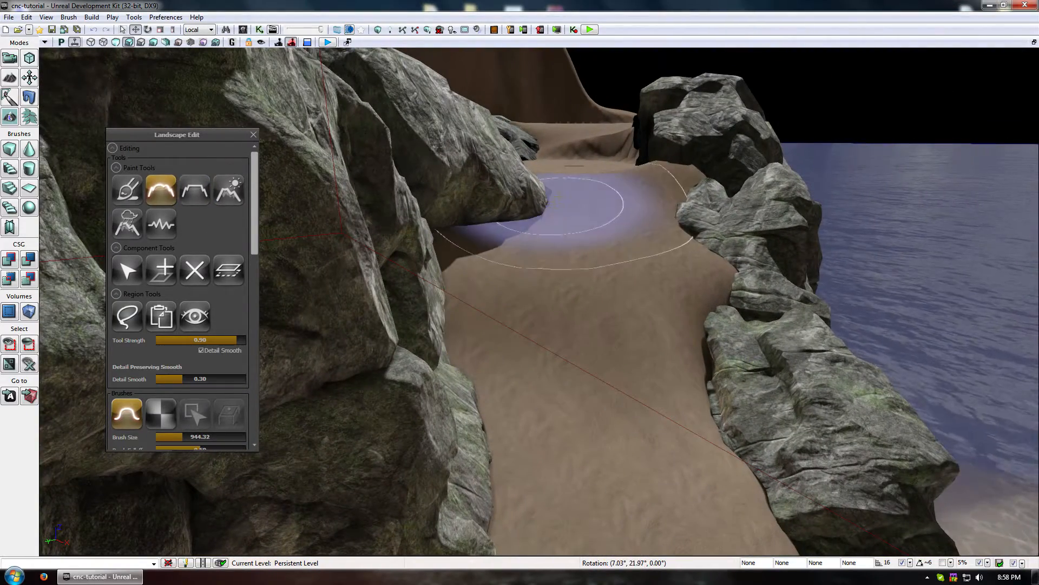
pyautogui.moveTo(523, 234)
pyautogui.keyDown('ctrl'); pyautogui.mouseDown()
pyautogui.moveTo(543, 362)
pyautogui.moveTo(541, 352)
pyautogui.mouseUp(); pyautogui.keyUp('ctrl')
pyautogui.moveTo(533, 303); pyautogui.dragTo(526, 256)
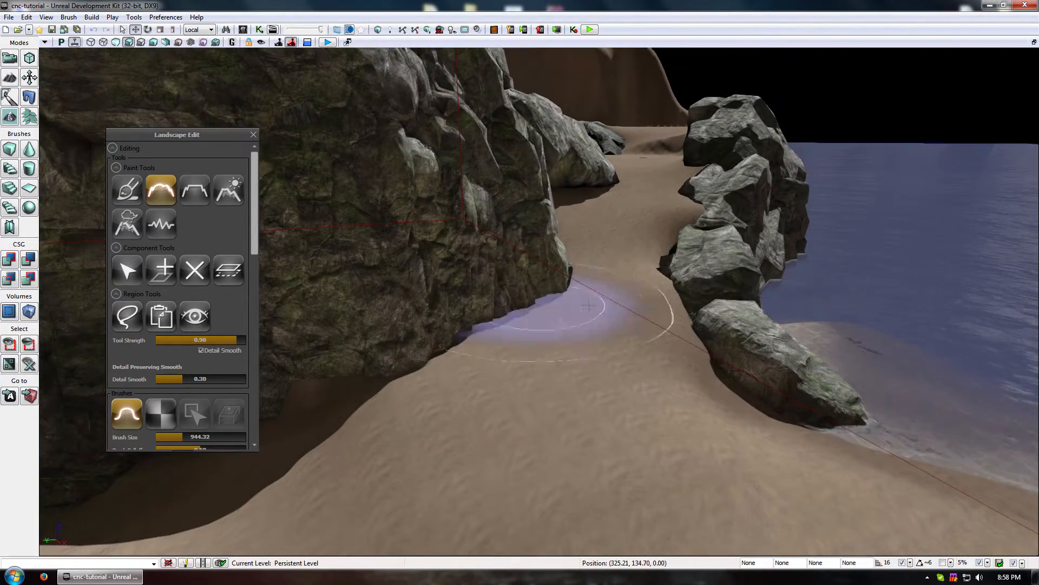
# - Flatten the sand at the foot of the path around the lowest coastal rock
pyautogui.moveTo(379, 399); pyautogui.dragTo(373, 397, button='right')
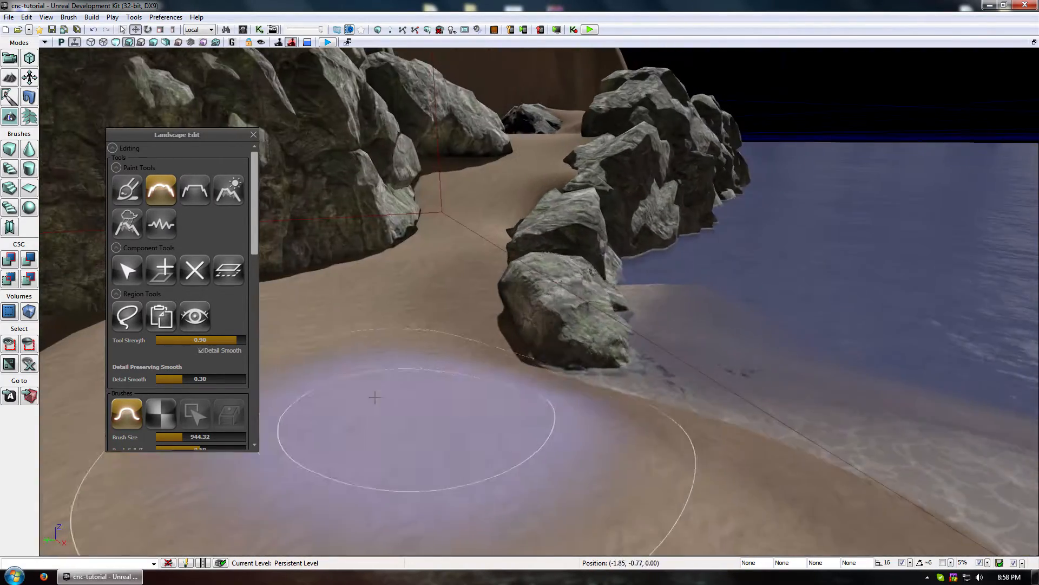
pyautogui.click(128, 190)
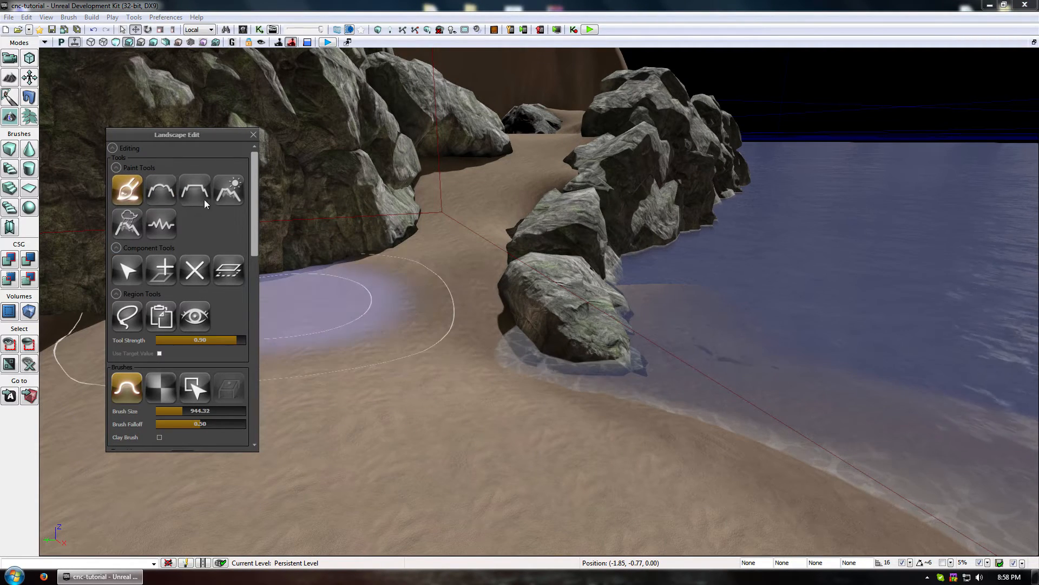
pyautogui.click(201, 197)
pyautogui.keyDown('ctrl'); pyautogui.moveTo(407, 306); pyautogui.dragTo(434, 325); pyautogui.keyUp('ctrl')
# - Smooth the sand slope in front of the lowest coastal rock and toward the tall rock wall
pyautogui.click(160, 190)
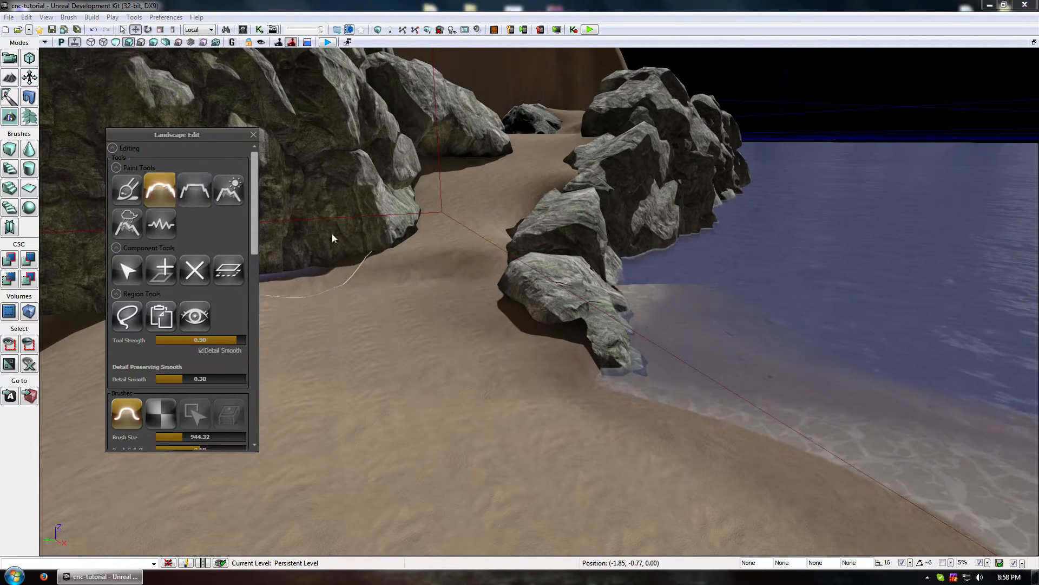
pyautogui.moveTo(390, 436)
pyautogui.keyDown('ctrl'); pyautogui.mouseDown()
pyautogui.moveTo(464, 445)
pyautogui.moveTo(325, 436)
pyautogui.moveTo(349, 474)
pyautogui.mouseUp(); pyautogui.keyUp('ctrl')
pyautogui.keyDown('ctrl'); pyautogui.moveTo(349, 474); pyautogui.dragTo(360, 475); pyautogui.keyUp('ctrl')
pyautogui.moveTo(359, 476); pyautogui.dragTo(303, 444, button='right')
pyautogui.moveTo(303, 443)
pyautogui.keyDown('ctrl'); pyautogui.mouseDown()
pyautogui.moveTo(294, 441)
pyautogui.moveTo(336, 437)
pyautogui.mouseUp(); pyautogui.keyUp('ctrl')
pyautogui.moveTo(335, 436); pyautogui.dragTo(429, 422, button='right')
# - Try raising the sand along the base of the tall rock wall, and undo the stroke
pyautogui.click(125, 188)
pyautogui.moveTo(414, 345)
pyautogui.keyDown('ctrl'); pyautogui.mouseDown()
pyautogui.moveTo(506, 268)
pyautogui.moveTo(519, 270)
pyautogui.mouseUp(); pyautogui.keyUp('ctrl')
pyautogui.hotkey('ctrl', 'z')
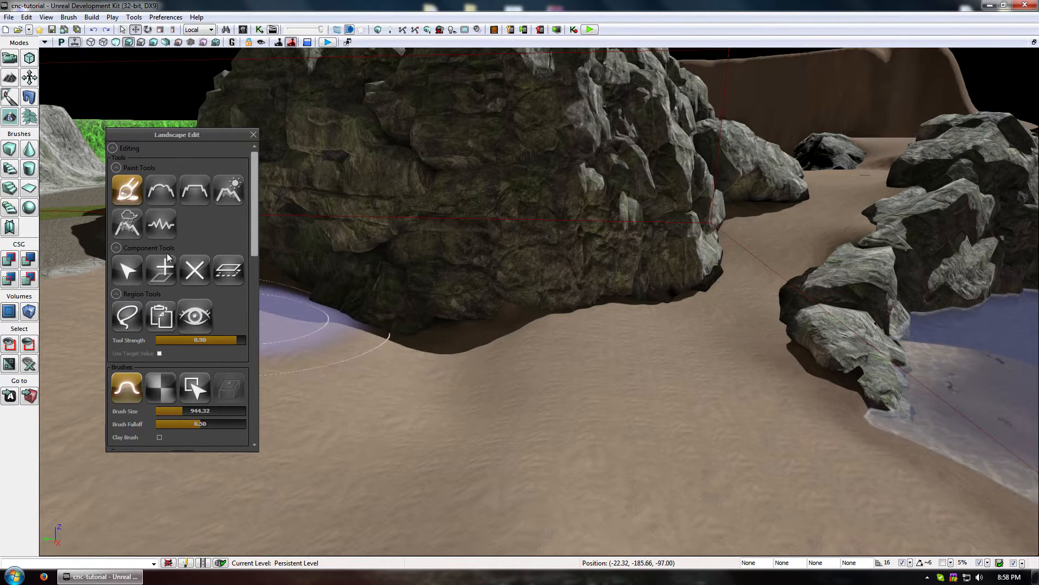
# - Reduce the brush size to 629.83 and tool strength to 0.21, and sculpt the sand lower along the tall rock wall's base
pyautogui.moveTo(189, 417); pyautogui.dragTo(181, 417)
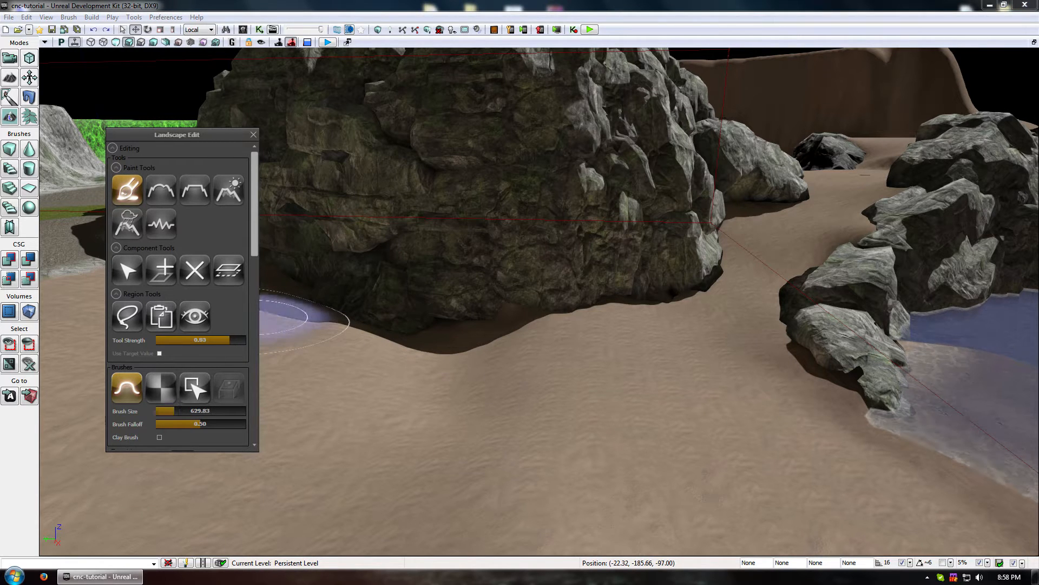
pyautogui.moveTo(201, 342); pyautogui.dragTo(184, 342)
pyautogui.keyDown('ctrl'); pyautogui.keyDown('shift'); pyautogui.moveTo(487, 318); pyautogui.dragTo(533, 319); pyautogui.keyUp('shift'); pyautogui.keyUp('ctrl')
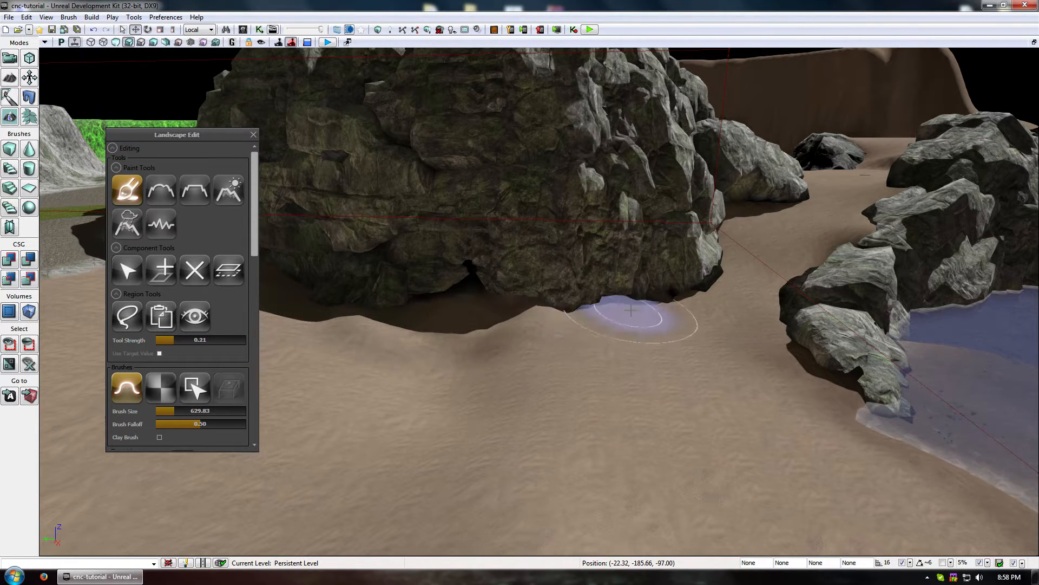
pyautogui.moveTo(462, 313); pyautogui.dragTo(412, 308, button='middle')
pyautogui.keyDown('ctrl'); pyautogui.moveTo(628, 315); pyautogui.dragTo(627, 315); pyautogui.keyUp('ctrl')
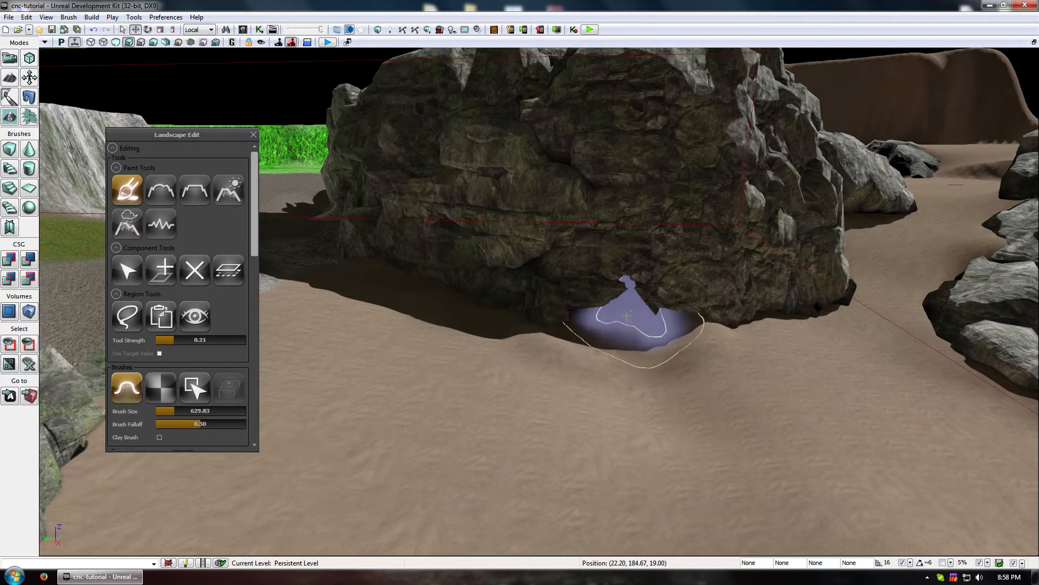
# - Smooth the sculpted sand in front of the gap beneath the tall rock wall
pyautogui.click(161, 189)
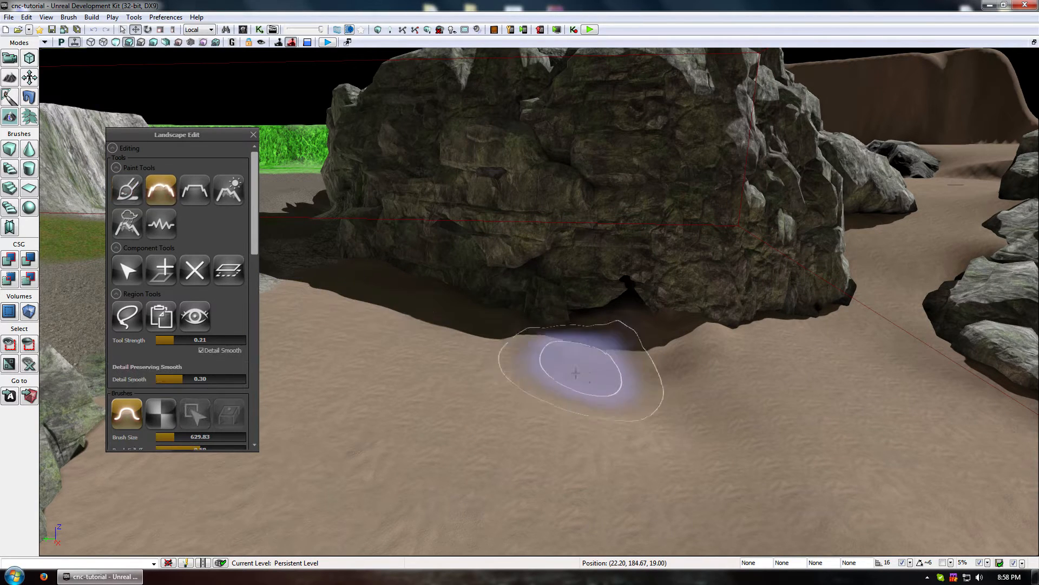
pyautogui.moveTo(650, 373)
pyautogui.keyDown('ctrl'); pyautogui.mouseDown()
pyautogui.moveTo(716, 389)
pyautogui.moveTo(703, 357)
pyautogui.moveTo(628, 352)
pyautogui.mouseUp(); pyautogui.keyUp('ctrl')
pyautogui.moveTo(623, 355)
pyautogui.mouseDown()
pyautogui.moveTo(627, 364)
pyautogui.moveTo(682, 372)
pyautogui.moveTo(696, 491)
pyautogui.moveTo(758, 358)
pyautogui.moveTo(677, 93)
pyautogui.mouseUp()
pyautogui.keyDown('ctrl'); pyautogui.click(684, 371); pyautogui.keyUp('ctrl')
# - Smooth the upper stretch of the sand path between the two rows of rocks
pyautogui.moveTo(677, 92)
pyautogui.mouseDown(button='right')
pyautogui.moveTo(689, 209)
pyautogui.moveTo(714, 200)
pyautogui.moveTo(681, 170)
pyautogui.moveTo(676, 182)
pyautogui.mouseUp(button='right')
pyautogui.moveTo(677, 182)
pyautogui.mouseDown()
pyautogui.moveTo(680, 217)
pyautogui.moveTo(690, 157)
pyautogui.moveTo(685, 189)
pyautogui.mouseUp()
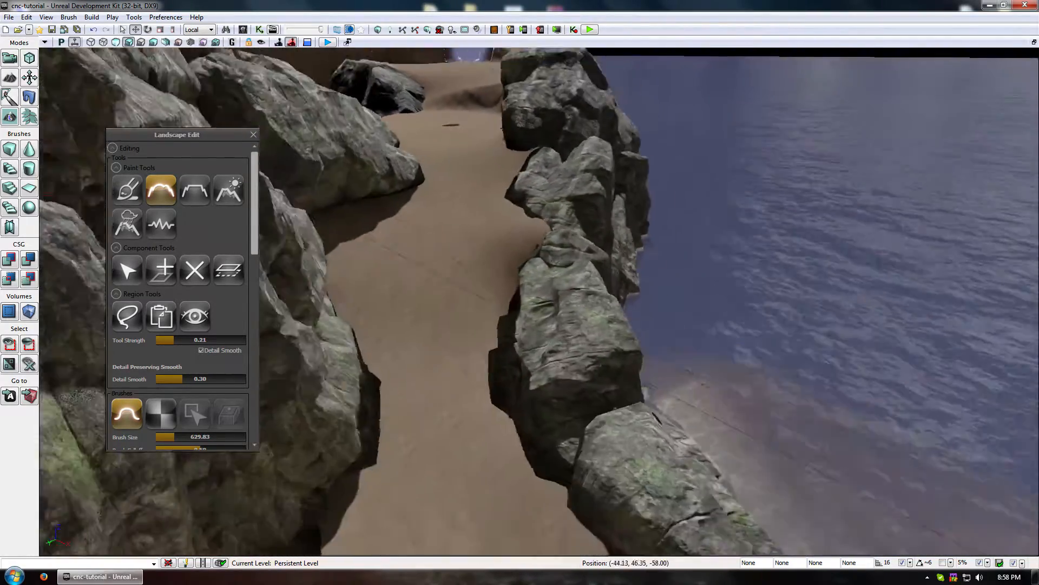
pyautogui.moveTo(625, 373)
pyautogui.mouseDown()
pyautogui.moveTo(623, 433)
pyautogui.moveTo(622, 371)
pyautogui.mouseUp()
pyautogui.moveTo(466, 260)
pyautogui.keyDown('ctrl'); pyautogui.mouseDown()
pyautogui.moveTo(473, 248)
pyautogui.moveTo(420, 272)
pyautogui.mouseUp(); pyautogui.keyUp('ctrl')
# - Smooth the plateau sand along the inner side of the coastal rocks and beside the dark rock at the path's top
pyautogui.moveTo(365, 404)
pyautogui.mouseDown()
pyautogui.moveTo(452, 314)
pyautogui.moveTo(398, 181)
pyautogui.moveTo(325, 97)
pyautogui.moveTo(340, 371)
pyautogui.mouseUp()
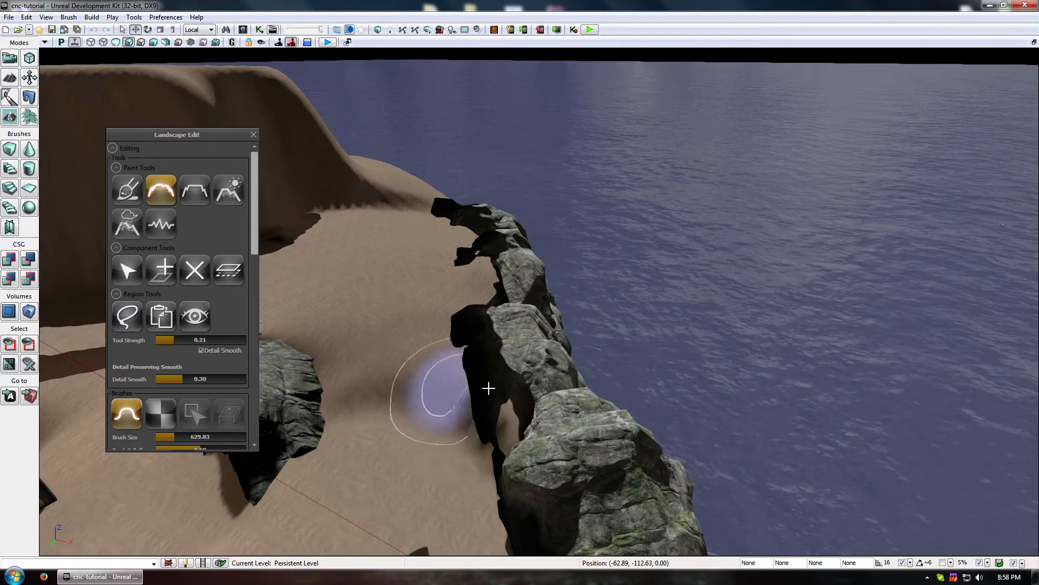
pyautogui.moveTo(485, 403)
pyautogui.keyDown('ctrl'); pyautogui.mouseDown()
pyautogui.moveTo(482, 463)
pyautogui.moveTo(476, 452)
pyautogui.mouseUp(); pyautogui.keyUp('ctrl')
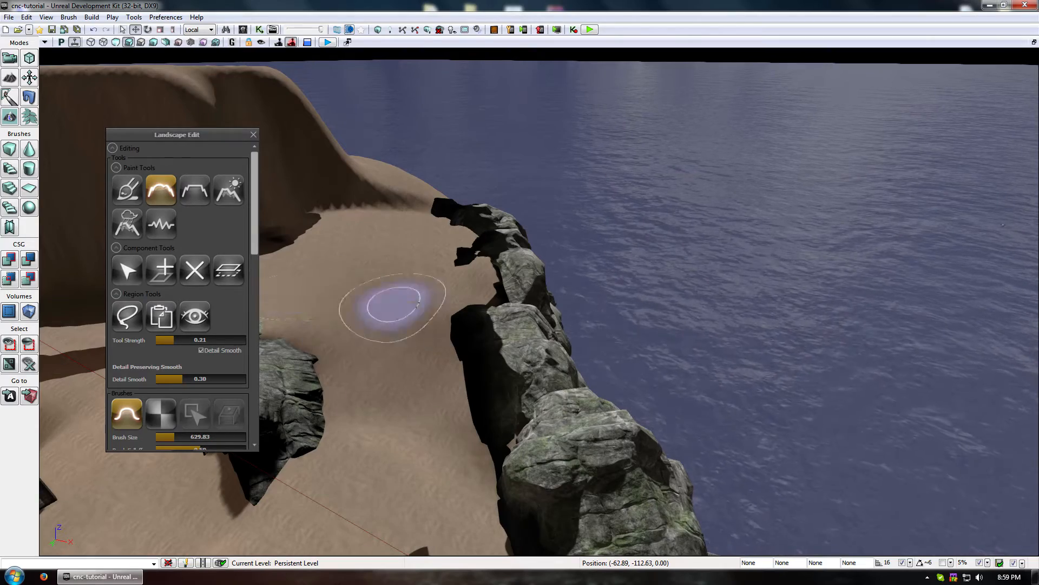
pyautogui.moveTo(420, 305)
pyautogui.mouseDown()
pyautogui.moveTo(355, 349)
pyautogui.moveTo(355, 363)
pyautogui.mouseUp()
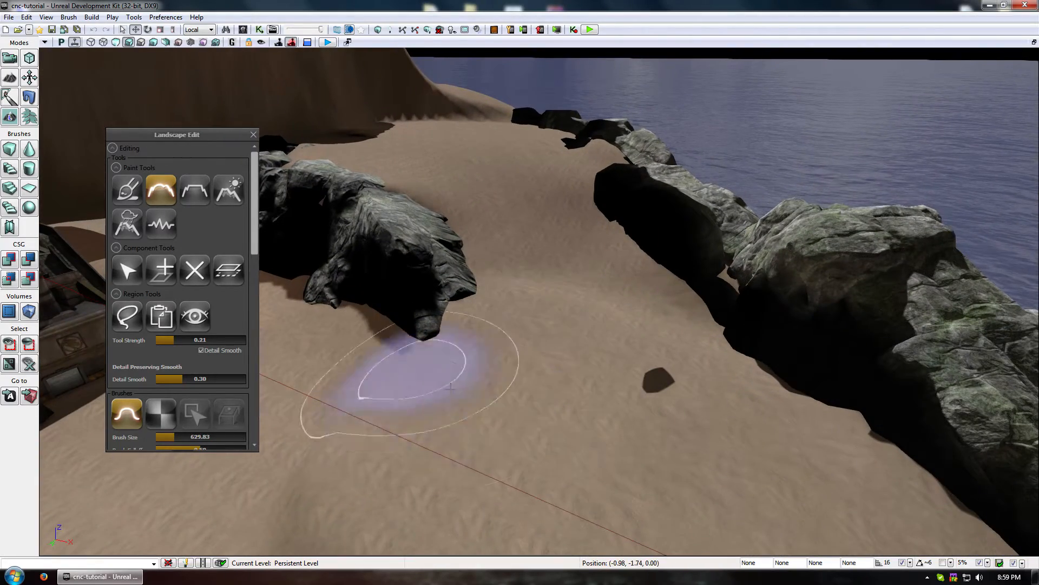
pyautogui.keyDown('ctrl'); pyautogui.moveTo(451, 387); pyautogui.dragTo(436, 417); pyautogui.keyUp('ctrl')
# - Smooth the ground in front of the low dark rock beside the large boulder near the base
pyautogui.moveTo(431, 476)
pyautogui.mouseDown()
pyautogui.moveTo(523, 465)
pyautogui.moveTo(576, 493)
pyautogui.moveTo(526, 524)
pyautogui.moveTo(547, 341)
pyautogui.mouseUp()
pyautogui.moveTo(506, 298)
pyautogui.mouseDown()
pyautogui.moveTo(533, 322)
pyautogui.moveTo(612, 509)
pyautogui.mouseUp()
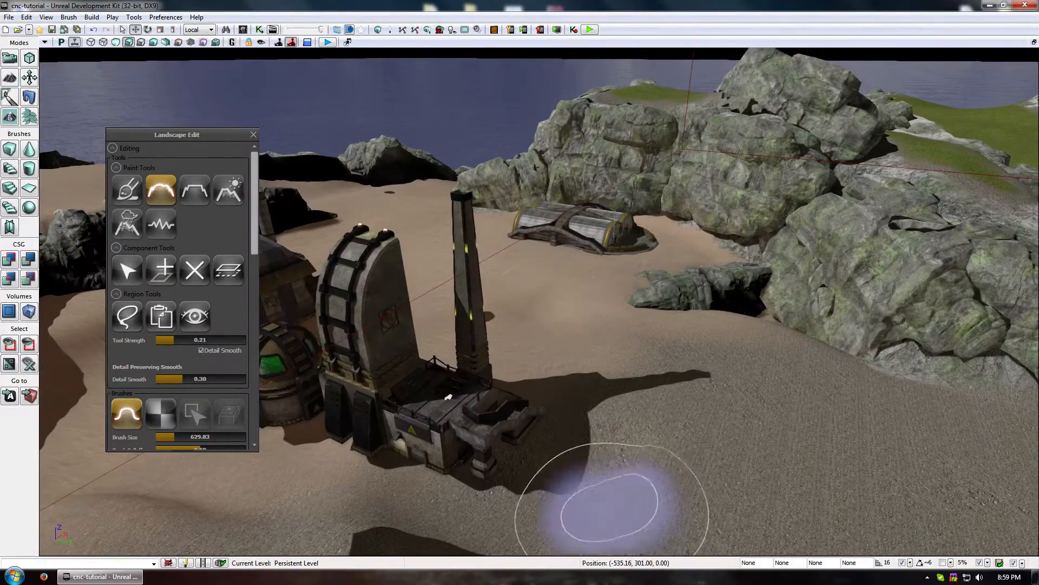
pyautogui.moveTo(571, 320)
pyautogui.mouseDown()
pyautogui.moveTo(582, 227)
pyautogui.moveTo(628, 200)
pyautogui.moveTo(531, 259)
pyautogui.mouseUp()
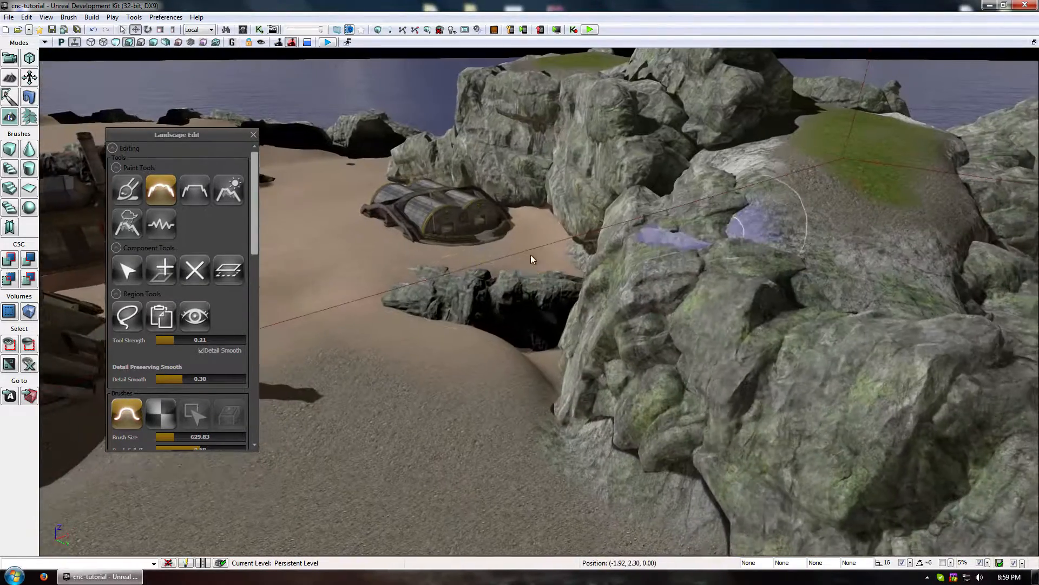
pyautogui.moveTo(494, 372)
pyautogui.keyDown('ctrl'); pyautogui.mouseDown()
pyautogui.moveTo(506, 369)
pyautogui.moveTo(445, 345)
pyautogui.mouseUp(); pyautogui.keyUp('ctrl')
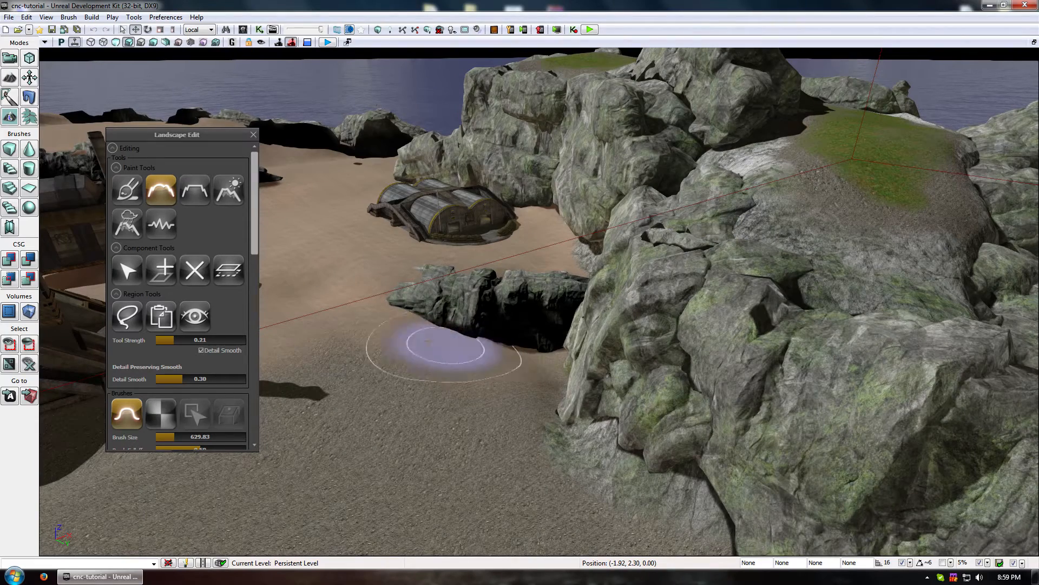
pyautogui.keyDown('ctrl'); pyautogui.moveTo(431, 388); pyautogui.dragTo(451, 354); pyautogui.keyUp('ctrl')
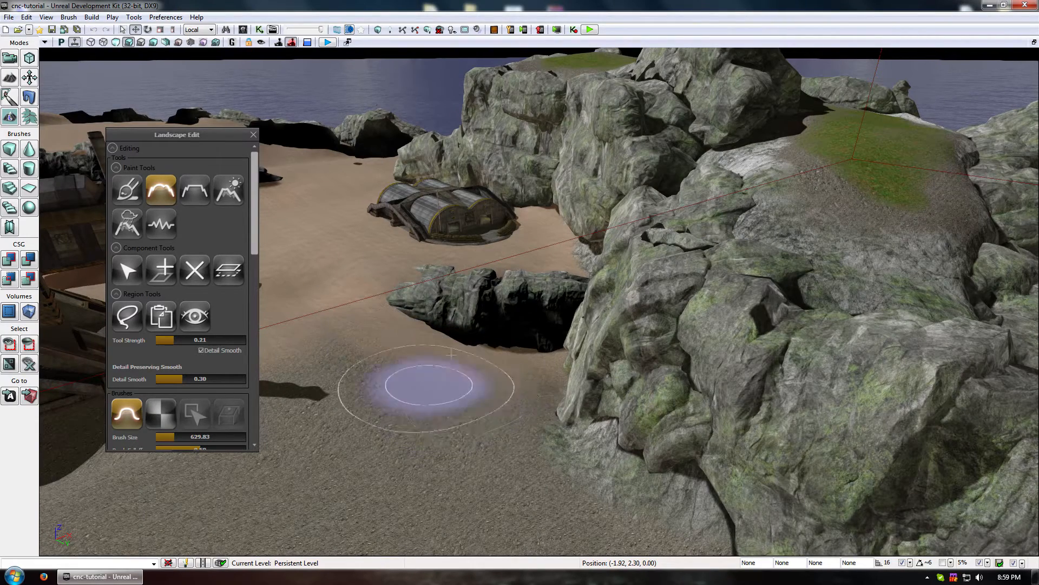
# - Flatten the ground between the large boulder and the green tiberium field, and smooth the resulting ridges
pyautogui.click(190, 187)
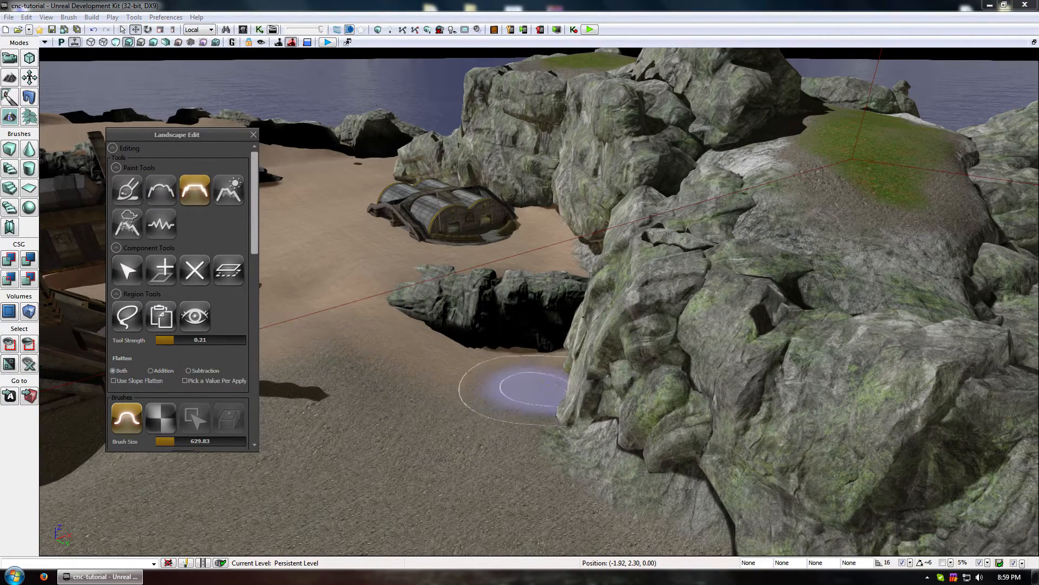
pyautogui.moveTo(470, 373)
pyautogui.keyDown('ctrl'); pyautogui.mouseDown()
pyautogui.moveTo(395, 419)
pyautogui.moveTo(469, 459)
pyautogui.moveTo(242, 498)
pyautogui.moveTo(446, 441)
pyautogui.moveTo(480, 510)
pyautogui.moveTo(447, 434)
pyautogui.mouseUp(); pyautogui.keyUp('ctrl')
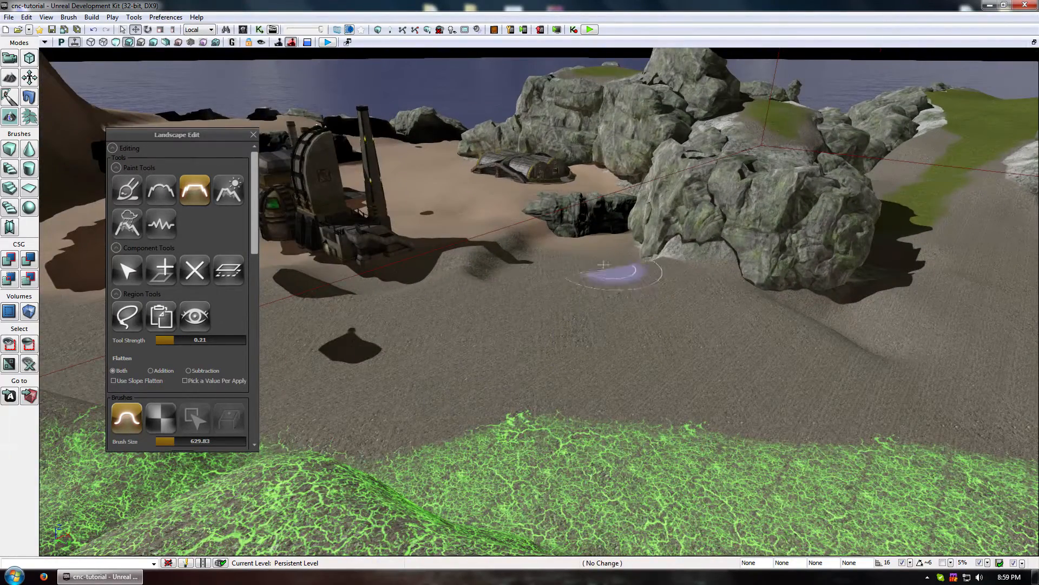
pyautogui.moveTo(611, 272)
pyautogui.keyDown('ctrl'); pyautogui.mouseDown()
pyautogui.moveTo(656, 270)
pyautogui.moveTo(779, 319)
pyautogui.moveTo(742, 348)
pyautogui.moveTo(646, 366)
pyautogui.moveTo(600, 292)
pyautogui.moveTo(420, 311)
pyautogui.moveTo(431, 387)
pyautogui.moveTo(666, 448)
pyautogui.moveTo(801, 367)
pyautogui.mouseUp(); pyautogui.keyUp('ctrl')
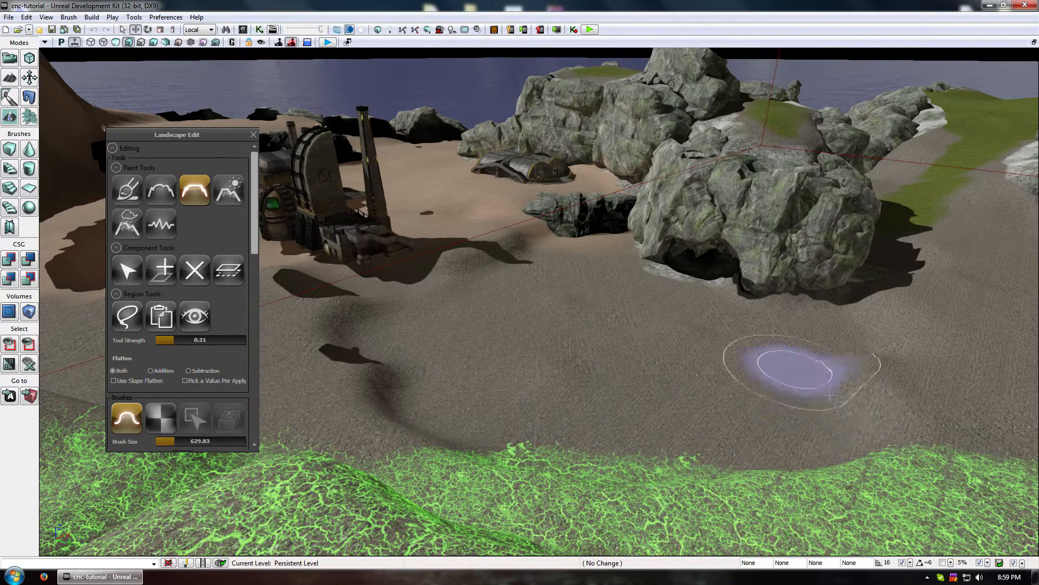
pyautogui.click(165, 191)
pyautogui.keyDown('ctrl'); pyautogui.moveTo(890, 347); pyautogui.dragTo(949, 317); pyautogui.keyUp('ctrl')
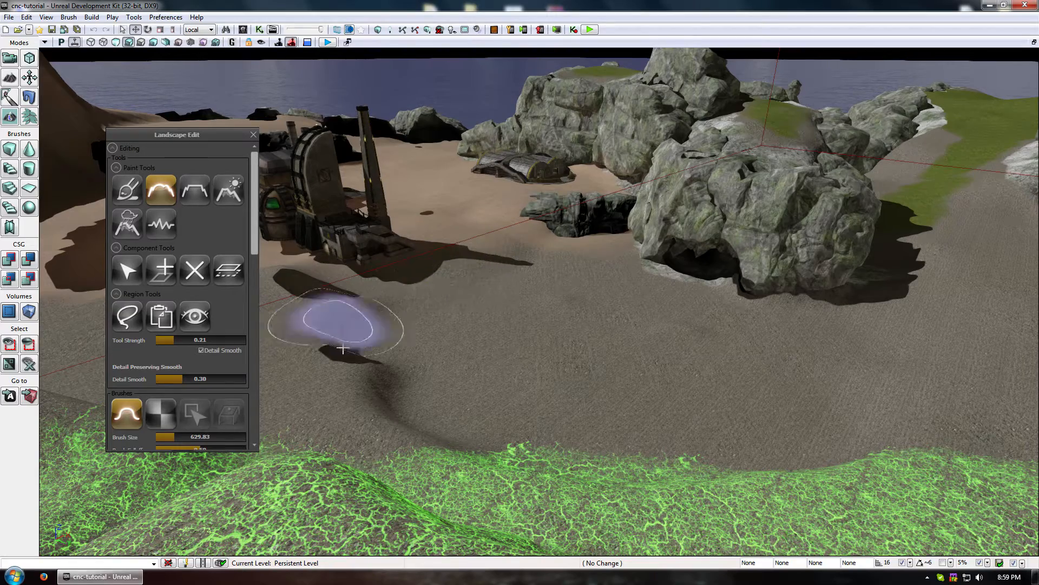
# - Leave landscape editing, copy a rock of the seaward cliff down to the waterline, and rotate the copy to fill the gap
pyautogui.moveTo(558, 401); pyautogui.dragTo(347, 216)
pyautogui.moveTo(325, 173)
pyautogui.mouseDown()
pyautogui.moveTo(260, 135)
pyautogui.moveTo(243, 508)
pyautogui.moveTo(87, 495)
pyautogui.moveTo(179, 325)
pyautogui.moveTo(397, 232)
pyautogui.moveTo(371, 265)
pyautogui.mouseUp()
pyautogui.moveTo(372, 265); pyautogui.dragTo(383, 206, button='right')
pyautogui.moveTo(383, 206)
pyautogui.mouseDown()
pyautogui.moveTo(351, 125)
pyautogui.moveTo(320, 217)
pyautogui.moveTo(325, 125)
pyautogui.moveTo(295, 71)
pyautogui.moveTo(320, 90)
pyautogui.moveTo(314, 141)
pyautogui.moveTo(276, 217)
pyautogui.moveTo(308, 130)
pyautogui.moveTo(295, 76)
pyautogui.moveTo(244, 206)
pyautogui.moveTo(257, 260)
pyautogui.moveTo(271, 178)
pyautogui.moveTo(276, 271)
pyautogui.mouseUp()
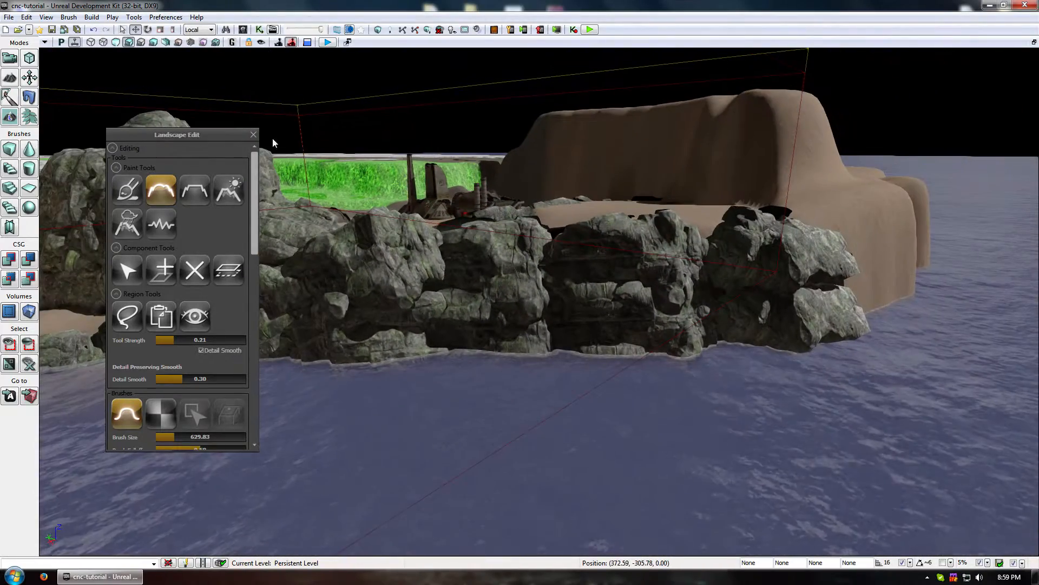
pyautogui.click(253, 135)
pyautogui.click(502, 272)
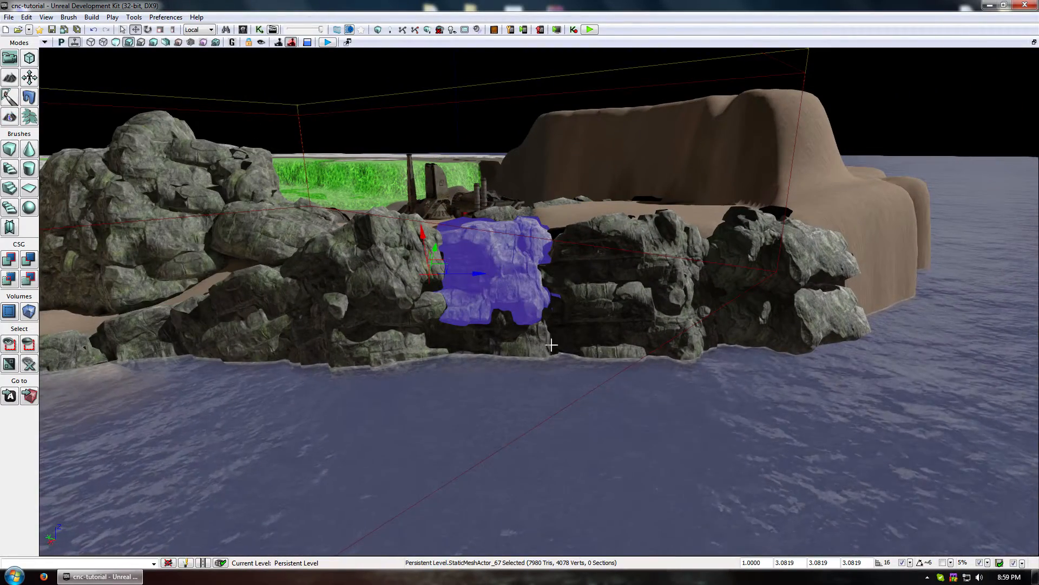
pyautogui.click(496, 334)
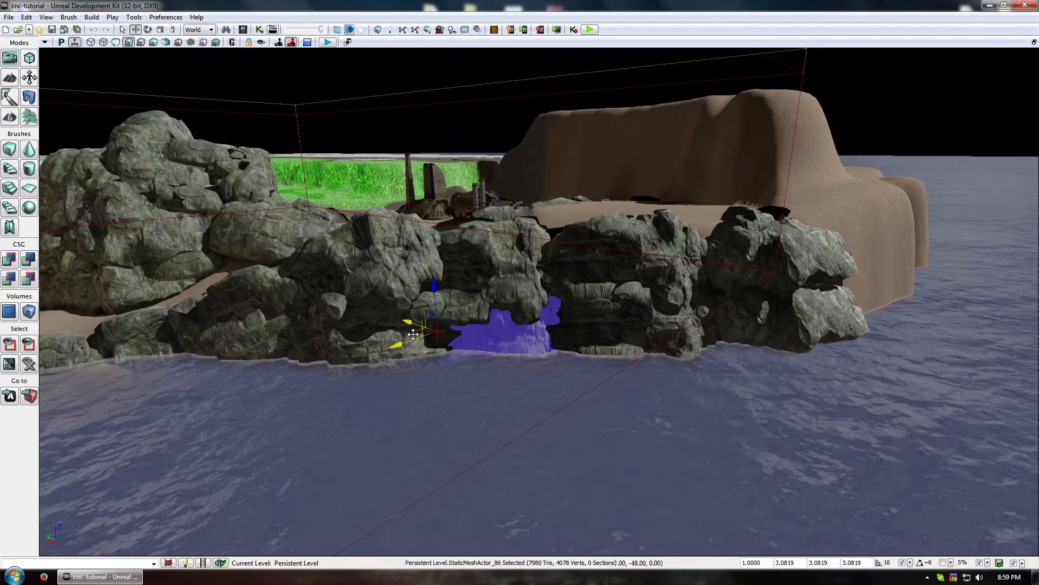
pyautogui.moveTo(445, 294); pyautogui.dragTo(457, 400)
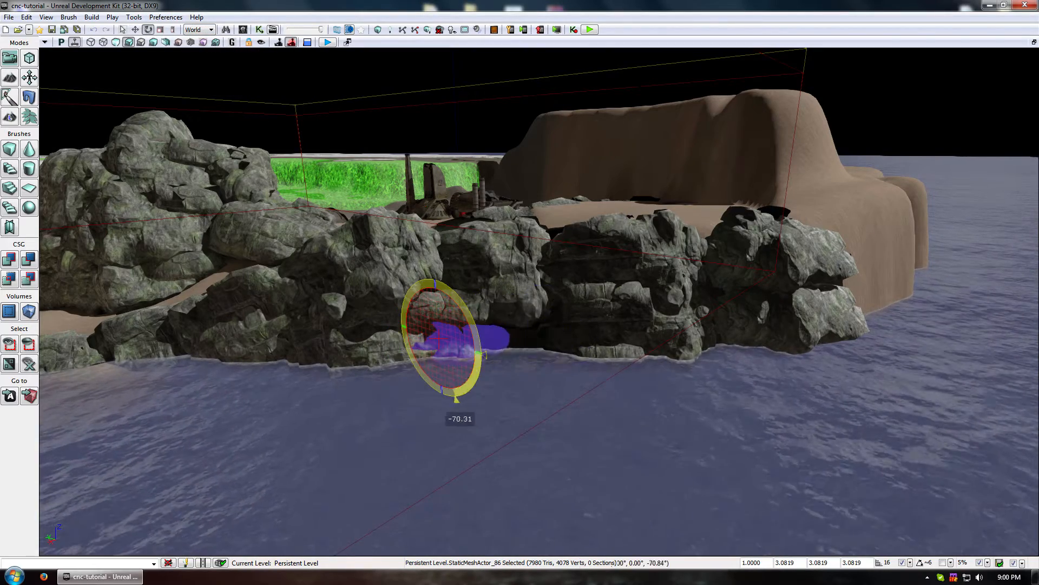
pyautogui.moveTo(424, 279); pyautogui.dragTo(429, 281, button='right')
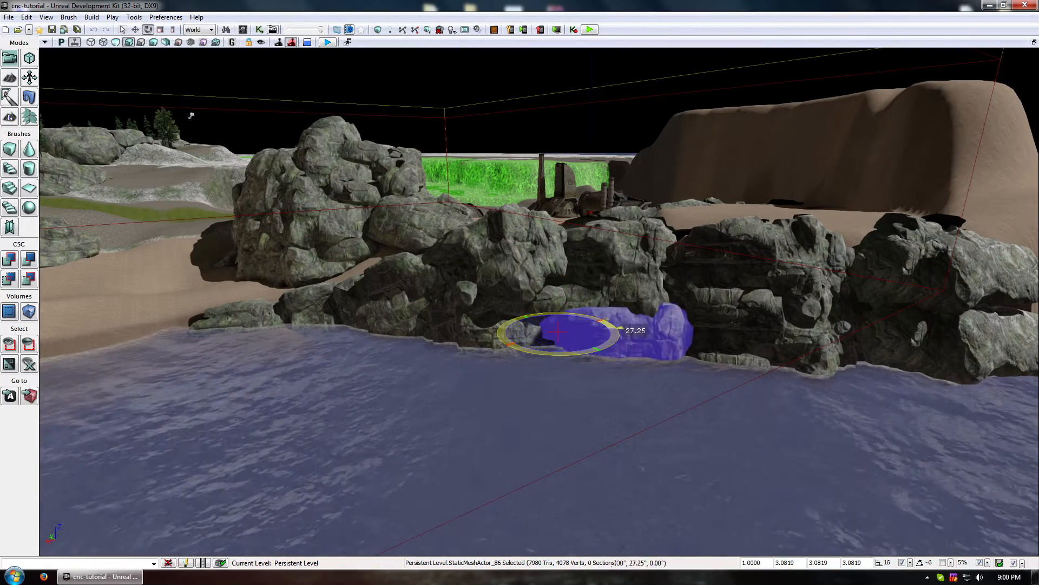
# - Place a second rock copy at the waterline beneath the neighbouring cliff rock and rotate it into the wall
pyautogui.click(753, 347)
pyautogui.moveTo(556, 360); pyautogui.dragTo(557, 360, button='right')
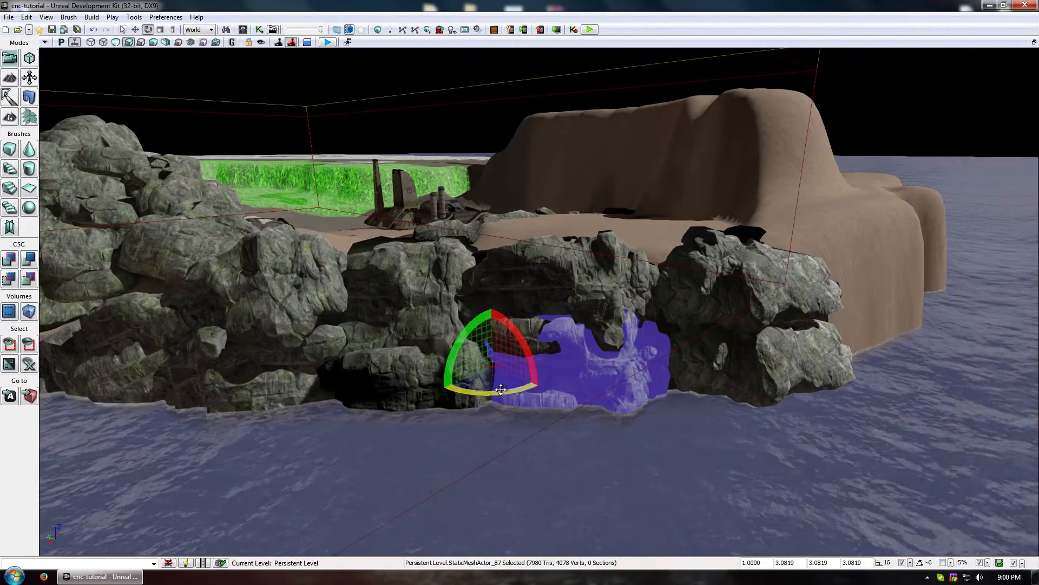
pyautogui.moveTo(501, 389); pyautogui.dragTo(641, 368)
pyautogui.press('space')
pyautogui.press('space')
# - Fit a third rock copy under the end of the seaward cliff by moving and rotating it, then deselect it
pyautogui.click(732, 366)
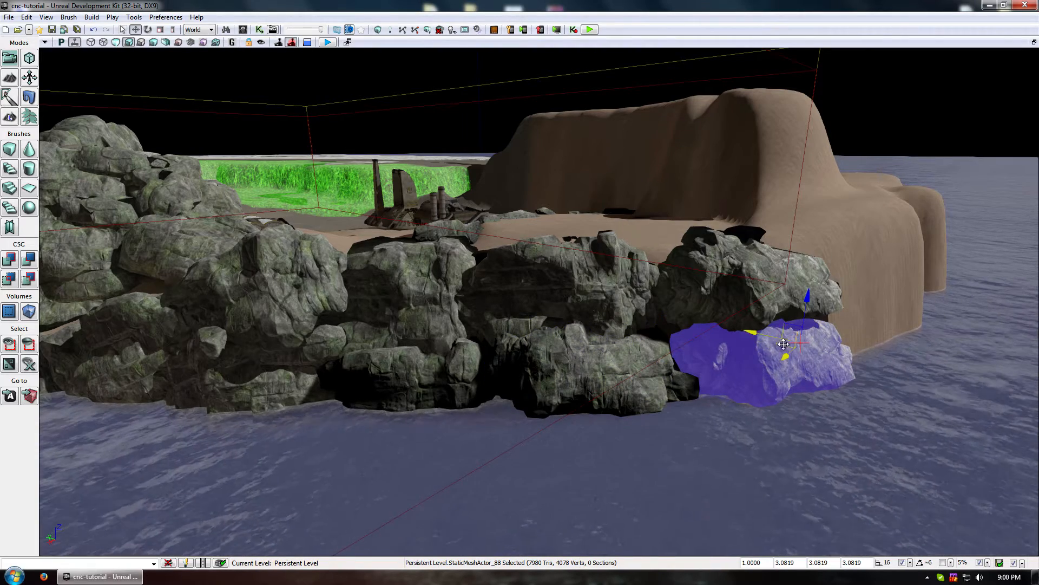
pyautogui.moveTo(783, 343); pyautogui.dragTo(753, 350)
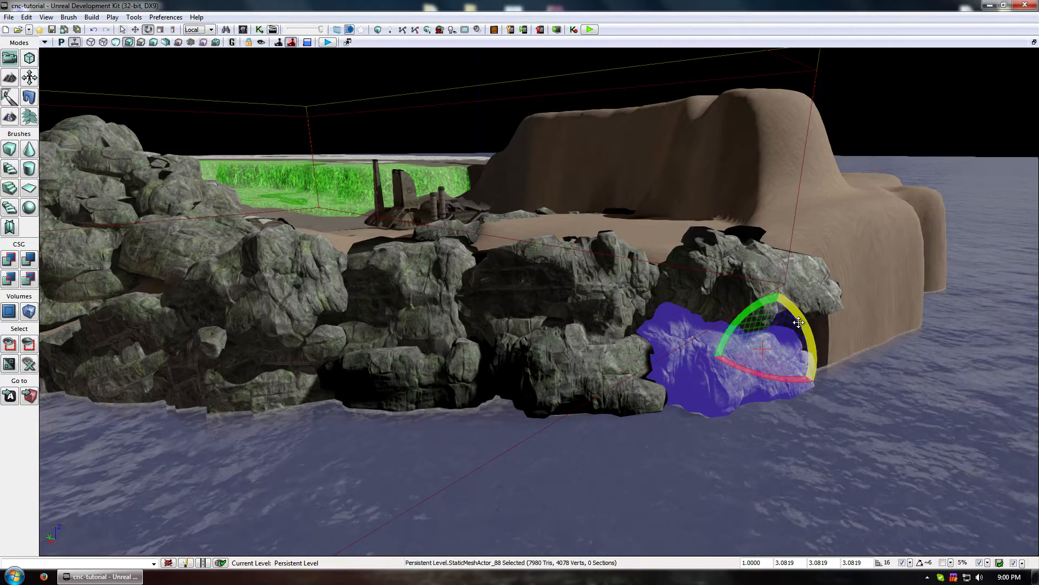
pyautogui.moveTo(799, 323); pyautogui.dragTo(796, 419)
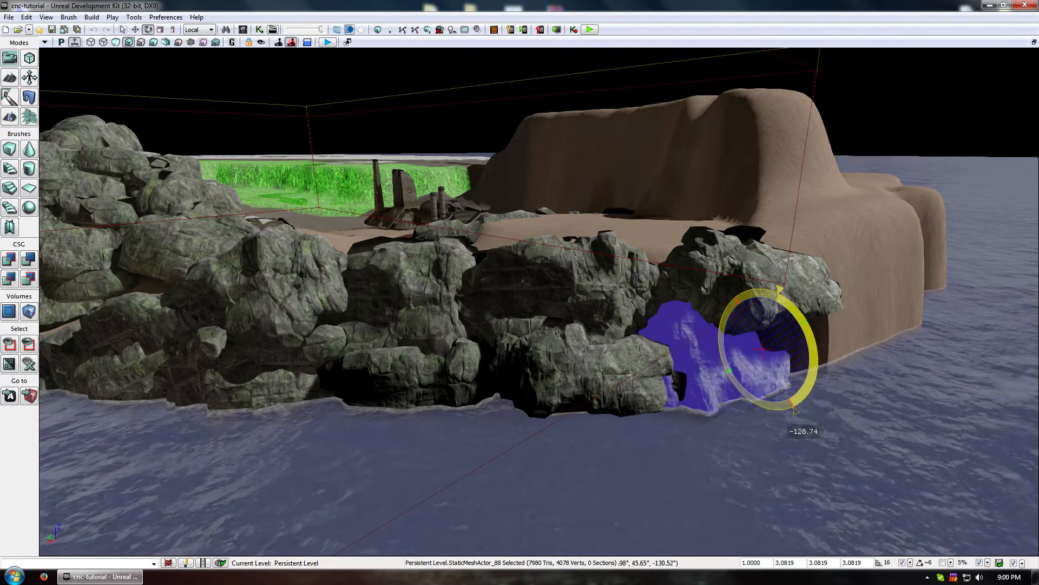
pyautogui.moveTo(772, 328); pyautogui.dragTo(819, 360)
pyautogui.click(730, 470)
# - Paint the Mud1 landscape layer over the sand edge between the coastal rocks and the large boulder, where the gravel path begins
pyautogui.moveTo(731, 470); pyautogui.dragTo(590, 471, button='middle')
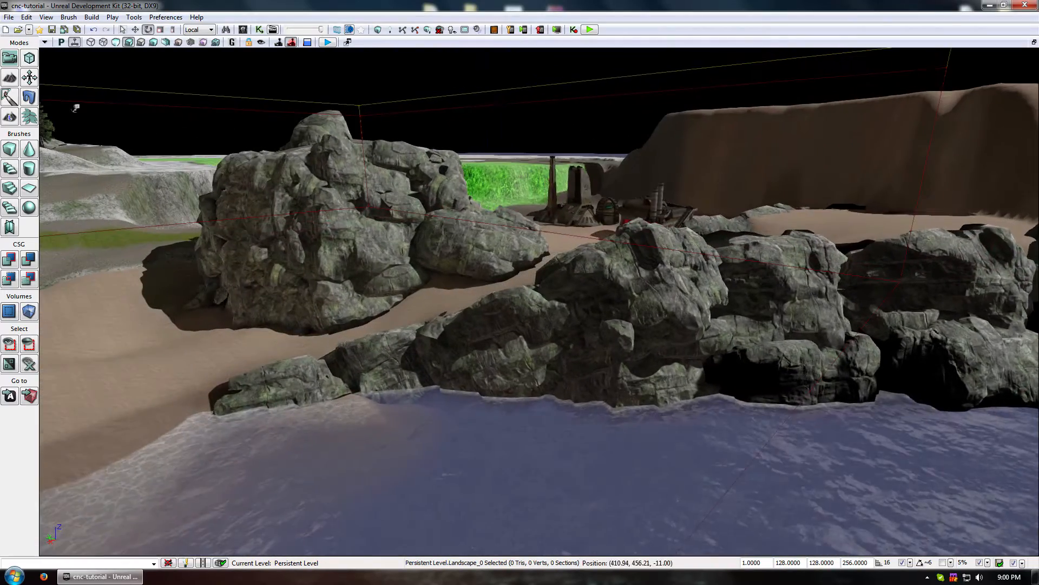
pyautogui.moveTo(590, 471); pyautogui.dragTo(563, 479, button='right')
pyautogui.moveTo(563, 479); pyautogui.dragTo(562, 320)
pyautogui.moveTo(563, 319); pyautogui.dragTo(525, 325, button='right')
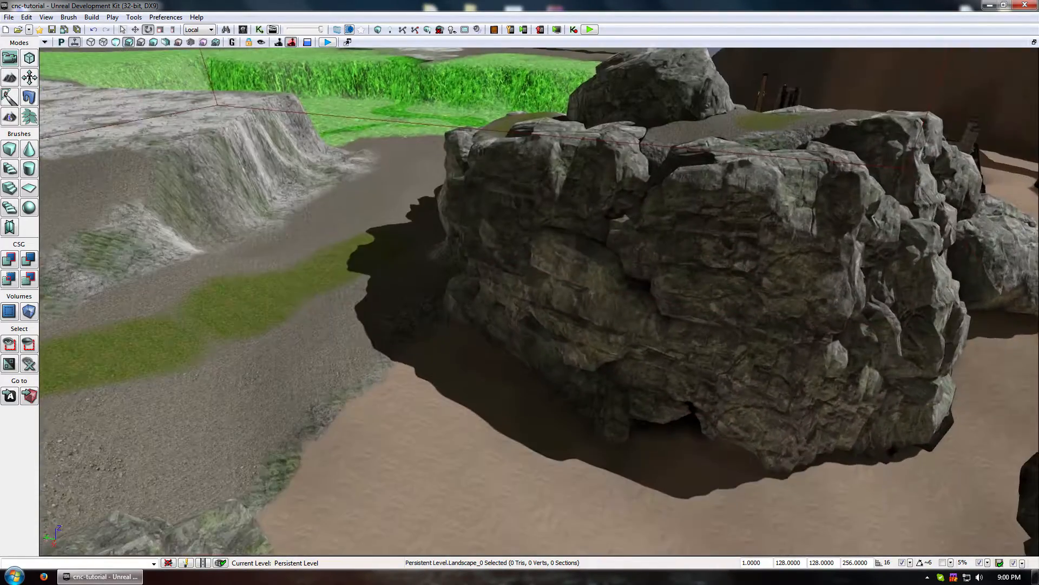
pyautogui.moveTo(525, 324); pyautogui.dragTo(428, 357)
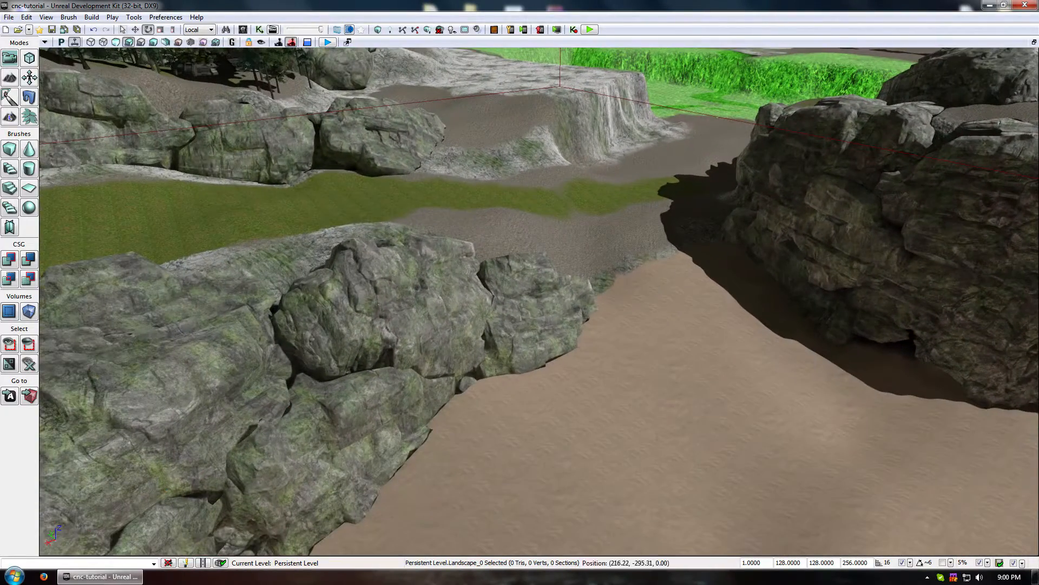
pyautogui.click(10, 116)
pyautogui.click(127, 190)
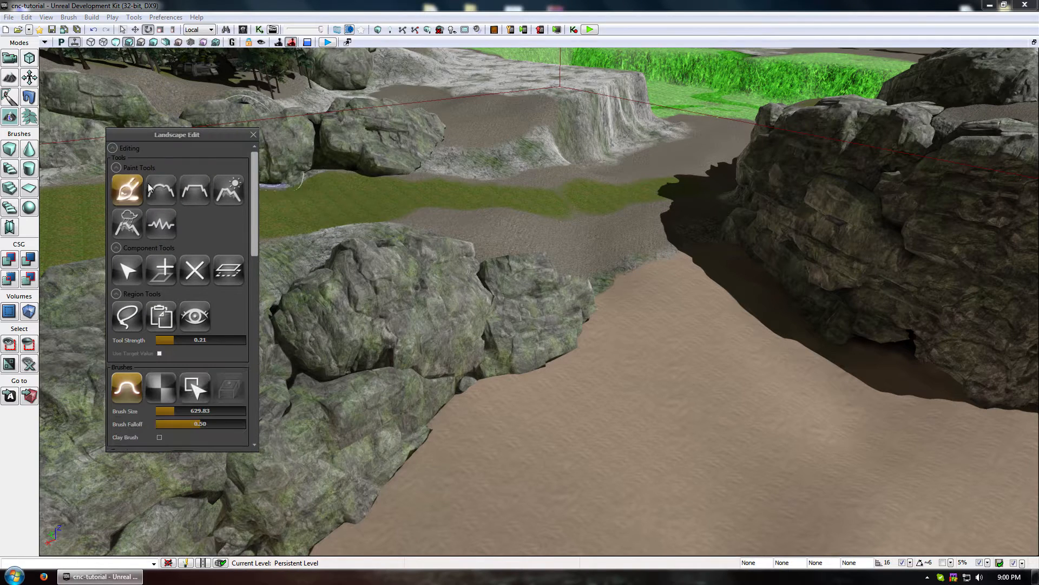
pyautogui.moveTo(254, 194); pyautogui.dragTo(249, 303)
pyautogui.click(215, 258)
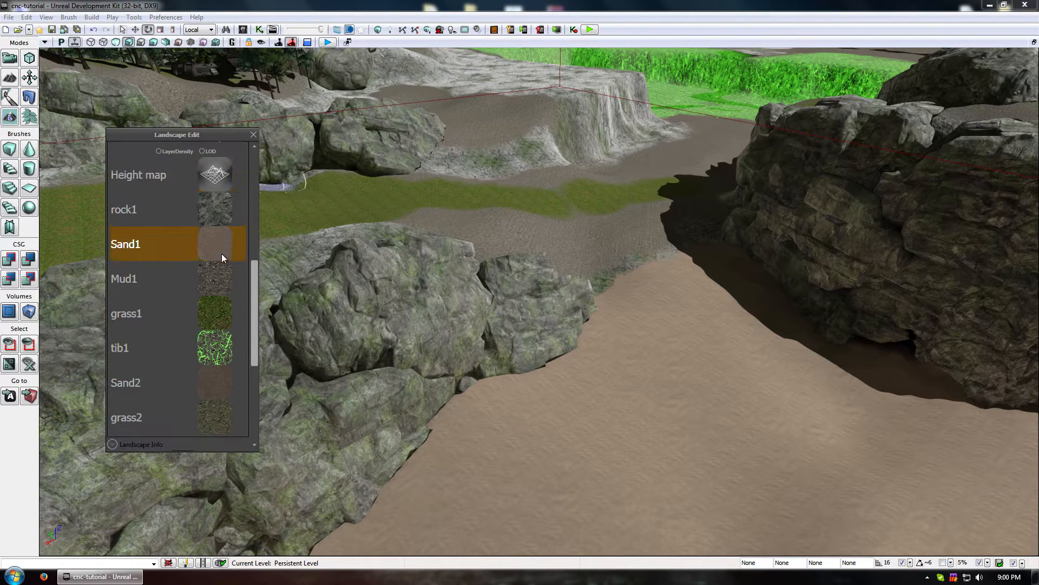
pyautogui.click(223, 277)
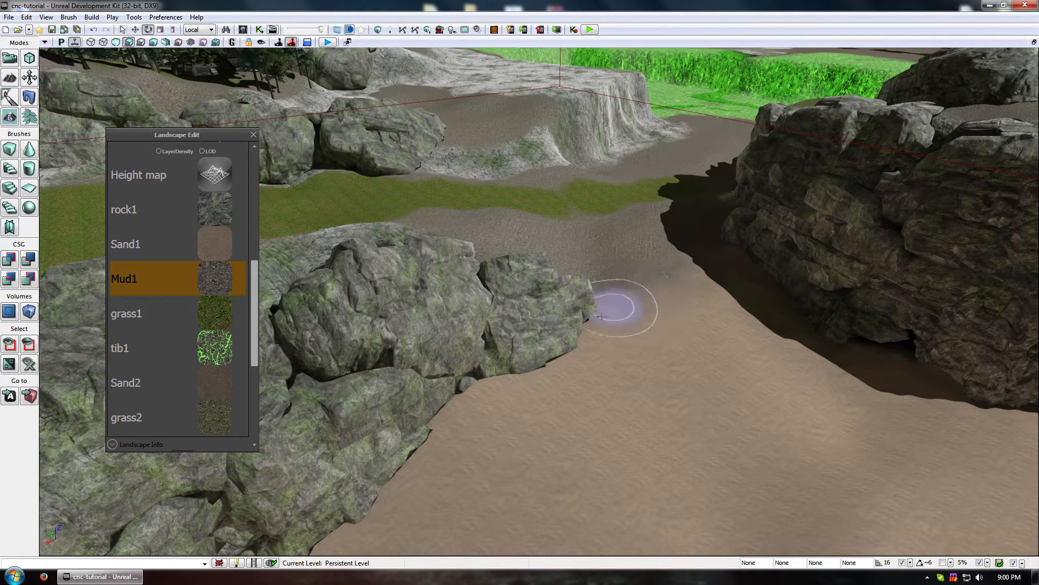
pyautogui.moveTo(643, 322); pyautogui.dragTo(671, 295)
pyautogui.keyDown('ctrl'); pyautogui.moveTo(585, 385); pyautogui.dragTo(584, 392); pyautogui.keyUp('ctrl')
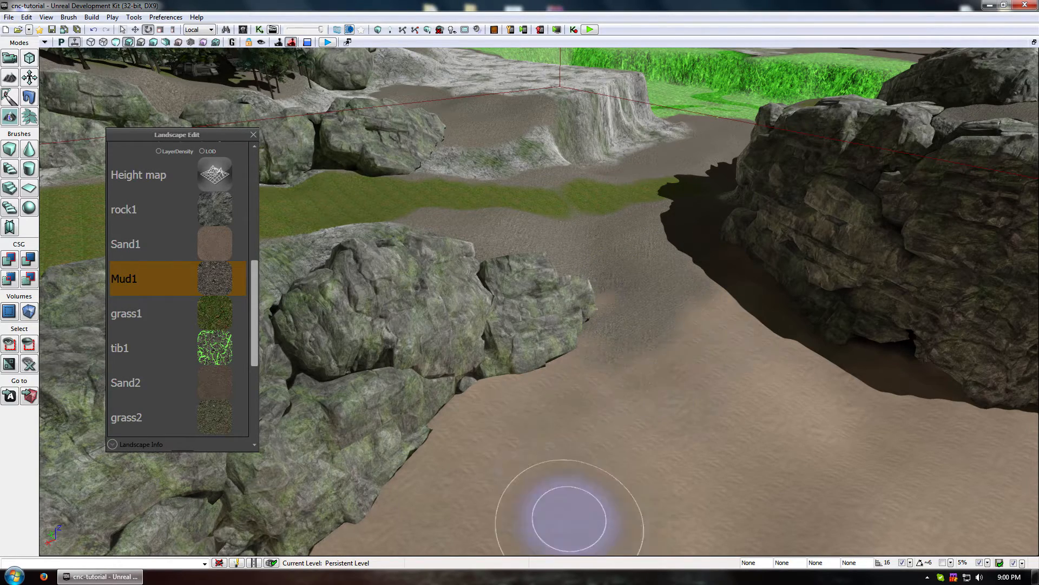
# - Paint Mud1 through the passage between the large boulder and the coastal rocks, continuing to the ground beside the arched-roof building
pyautogui.moveTo(547, 428)
pyautogui.mouseDown()
pyautogui.moveTo(608, 401)
pyautogui.moveTo(587, 306)
pyautogui.mouseUp()
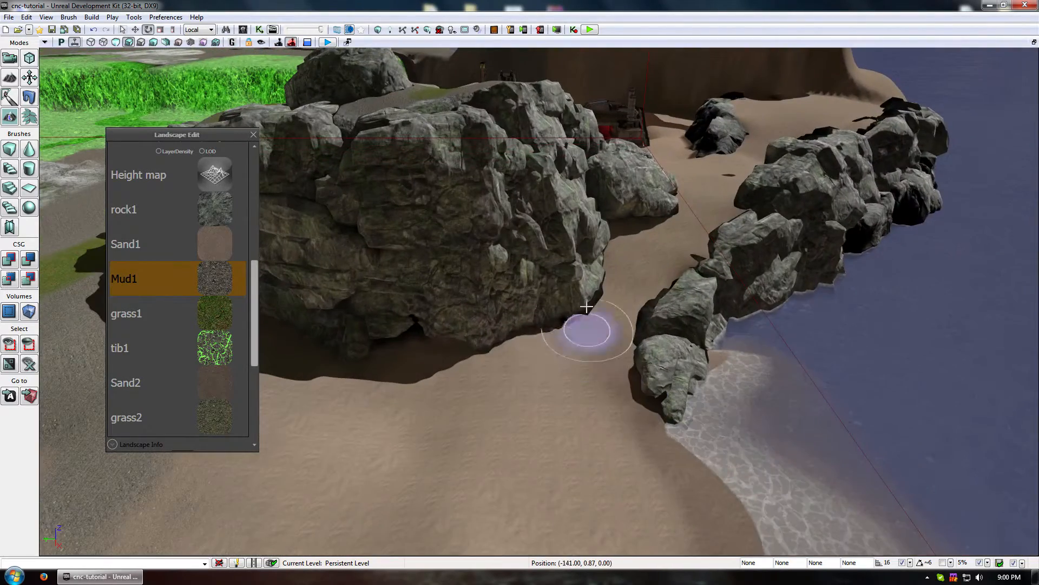
pyautogui.click(648, 247)
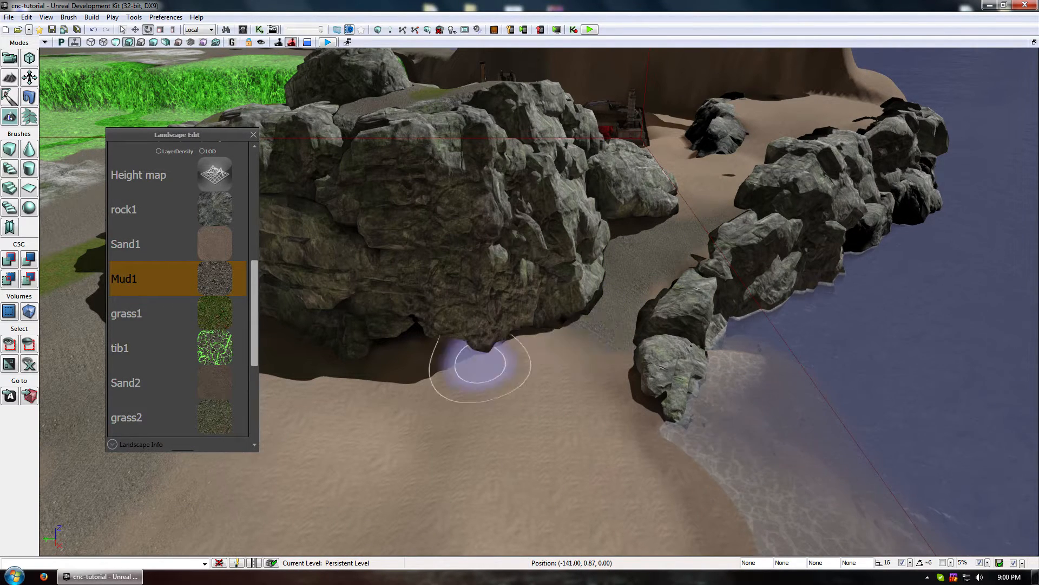
pyautogui.moveTo(399, 505)
pyautogui.mouseDown()
pyautogui.moveTo(429, 528)
pyautogui.moveTo(467, 190)
pyautogui.mouseUp()
pyautogui.moveTo(467, 189); pyautogui.dragTo(473, 413, button='right')
pyautogui.moveTo(473, 413); pyautogui.dragTo(473, 460)
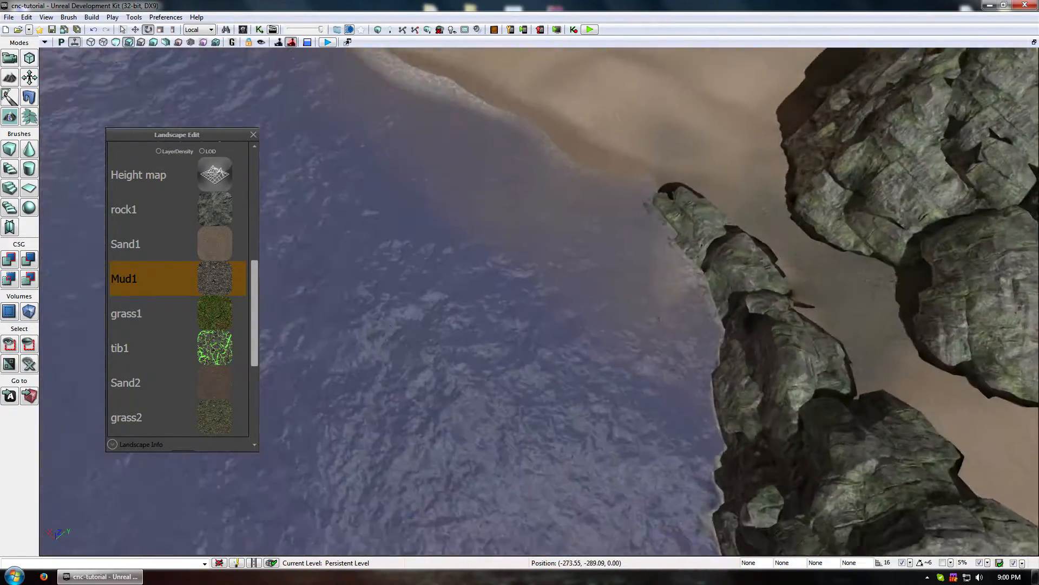
pyautogui.moveTo(473, 460); pyautogui.dragTo(481, 428, button='right')
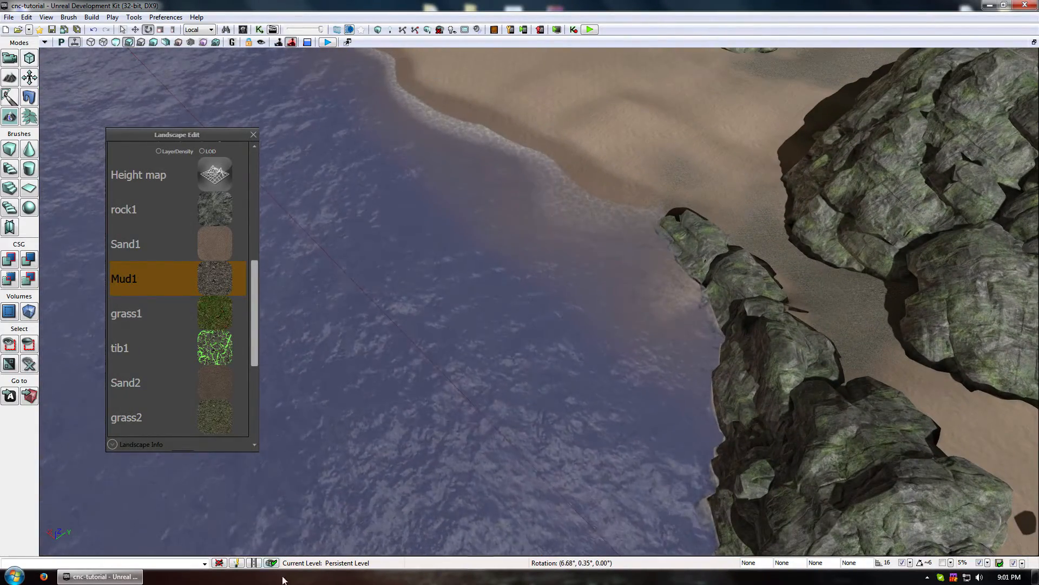
pyautogui.moveTo(379, 439)
pyautogui.mouseDown(button='right')
pyautogui.moveTo(430, 475)
pyautogui.moveTo(460, 475)
pyautogui.mouseUp(button='right')
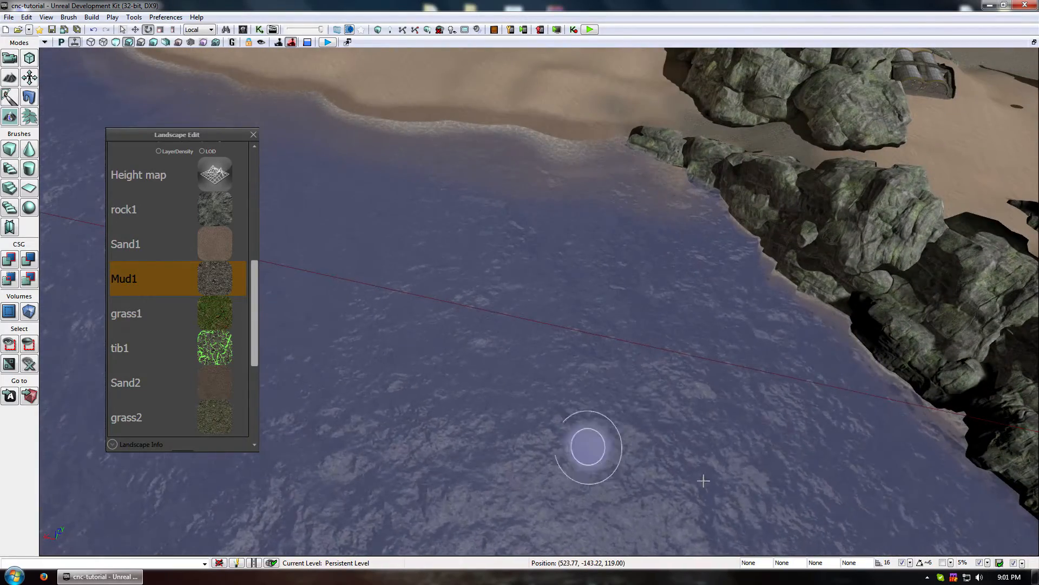
pyautogui.moveTo(554, 400); pyautogui.dragTo(584, 419, button='right')
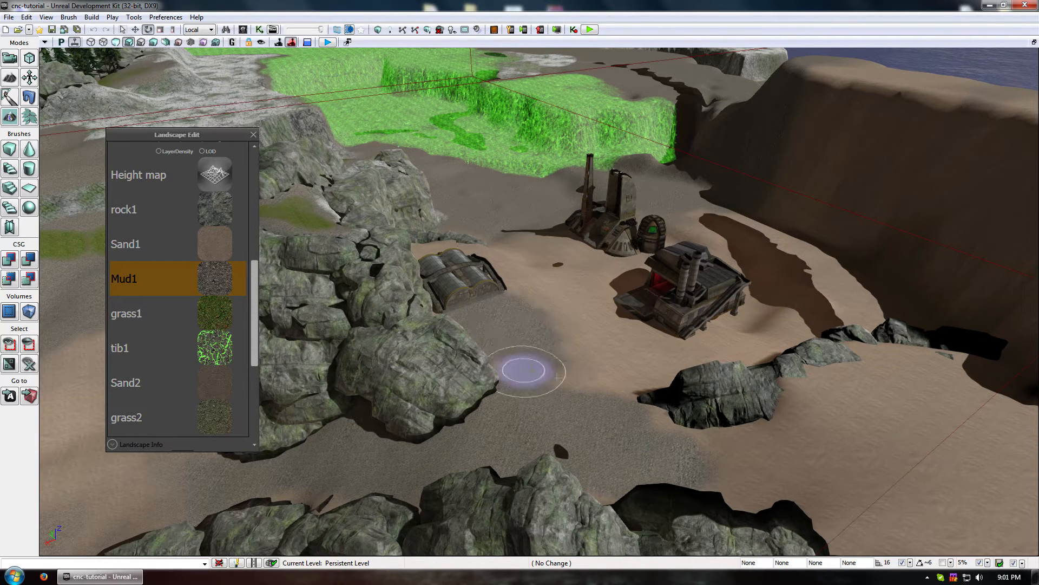
pyautogui.moveTo(598, 368); pyautogui.dragTo(586, 415)
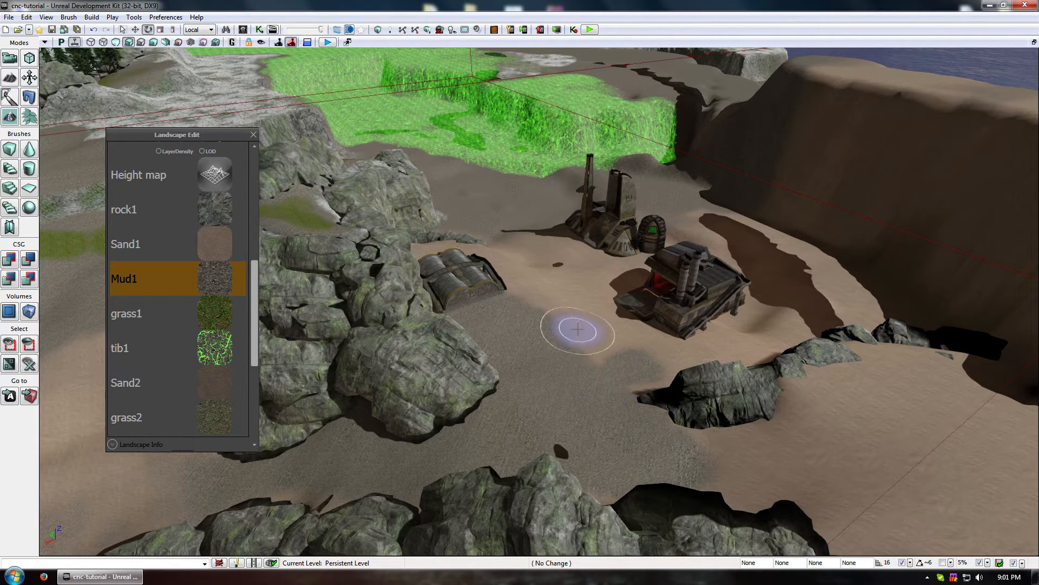
pyautogui.moveTo(537, 375)
pyautogui.mouseDown()
pyautogui.moveTo(537, 309)
pyautogui.moveTo(471, 303)
pyautogui.mouseUp()
# - Cover the sand around the three base buildings with Mud1, extending it across the shaded ground to the foot of the high cliff
pyautogui.moveTo(537, 376); pyautogui.dragTo(524, 433, button='right')
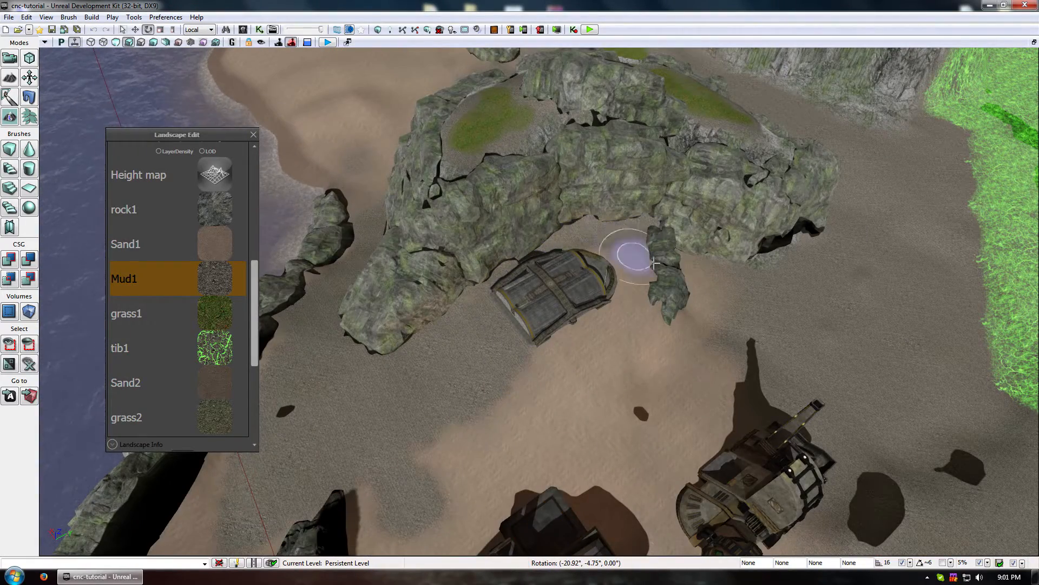
pyautogui.moveTo(628, 337)
pyautogui.mouseDown()
pyautogui.moveTo(612, 319)
pyautogui.moveTo(487, 425)
pyautogui.moveTo(427, 503)
pyautogui.moveTo(388, 492)
pyautogui.mouseUp()
pyautogui.moveTo(359, 374); pyautogui.dragTo(352, 498)
pyautogui.moveTo(419, 328)
pyautogui.mouseDown()
pyautogui.moveTo(452, 416)
pyautogui.moveTo(418, 355)
pyautogui.moveTo(445, 419)
pyautogui.mouseUp()
pyautogui.moveTo(472, 343)
pyautogui.mouseDown()
pyautogui.moveTo(476, 397)
pyautogui.moveTo(486, 287)
pyautogui.mouseUp()
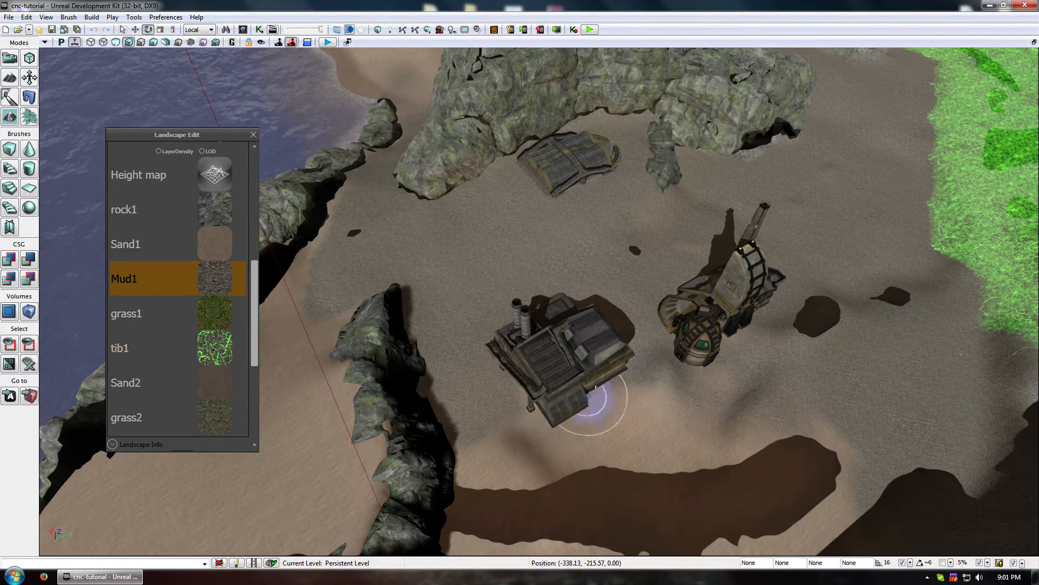
pyautogui.moveTo(595, 388)
pyautogui.keyDown('ctrl'); pyautogui.mouseDown()
pyautogui.moveTo(498, 437)
pyautogui.moveTo(485, 453)
pyautogui.moveTo(485, 503)
pyautogui.mouseUp(); pyautogui.keyUp('ctrl')
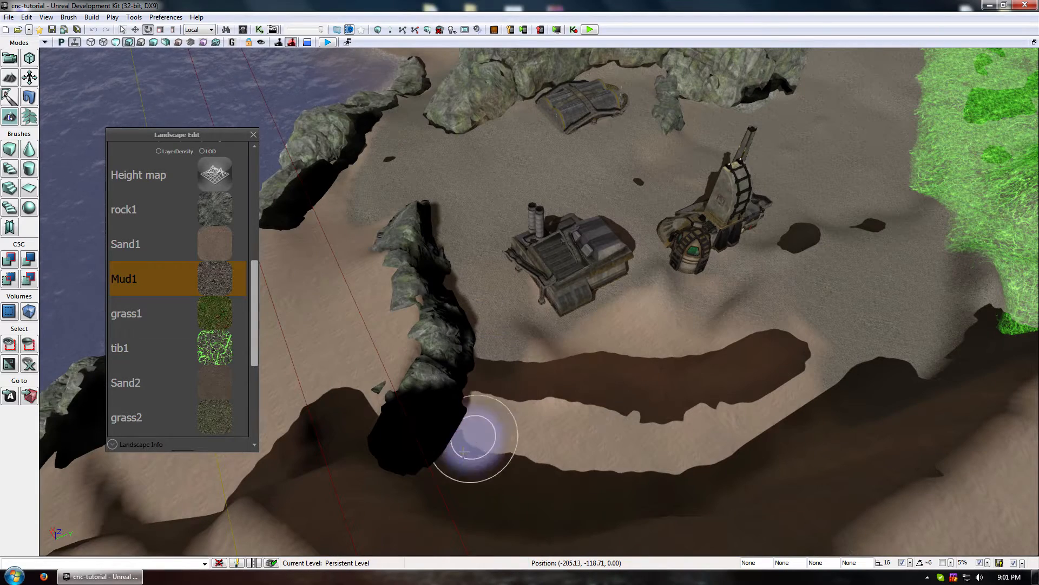
pyautogui.moveTo(463, 452)
pyautogui.keyDown('ctrl'); pyautogui.mouseDown()
pyautogui.moveTo(495, 336)
pyautogui.moveTo(520, 371)
pyautogui.moveTo(473, 482)
pyautogui.moveTo(565, 384)
pyautogui.moveTo(563, 330)
pyautogui.moveTo(574, 339)
pyautogui.mouseUp(); pyautogui.keyUp('ctrl')
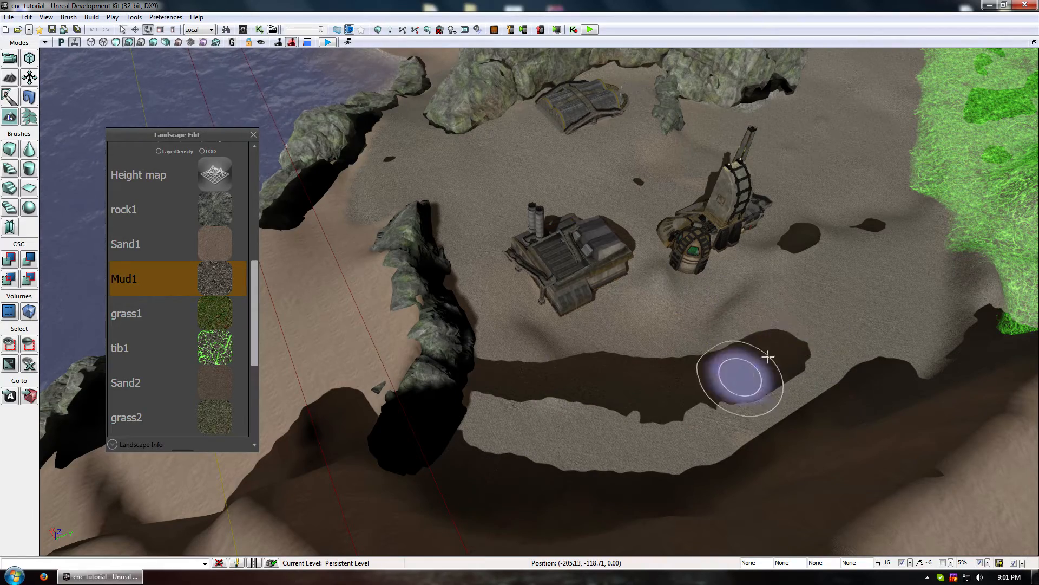
# - Paint Mud1 over the sandy shelf between the inner rock ridge, the high cliff and the seaward rock wall
pyautogui.moveTo(666, 402)
pyautogui.mouseDown(button='right')
pyautogui.moveTo(325, 217)
pyautogui.moveTo(654, 388)
pyautogui.mouseUp(button='right')
pyautogui.moveTo(558, 203)
pyautogui.mouseDown()
pyautogui.moveTo(443, 197)
pyautogui.moveTo(503, 191)
pyautogui.moveTo(385, 276)
pyautogui.moveTo(382, 216)
pyautogui.moveTo(395, 371)
pyautogui.moveTo(379, 352)
pyautogui.moveTo(622, 466)
pyautogui.moveTo(704, 444)
pyautogui.moveTo(666, 339)
pyautogui.moveTo(608, 255)
pyautogui.moveTo(559, 223)
pyautogui.moveTo(478, 208)
pyautogui.moveTo(411, 278)
pyautogui.moveTo(570, 322)
pyautogui.moveTo(589, 431)
pyautogui.mouseUp()
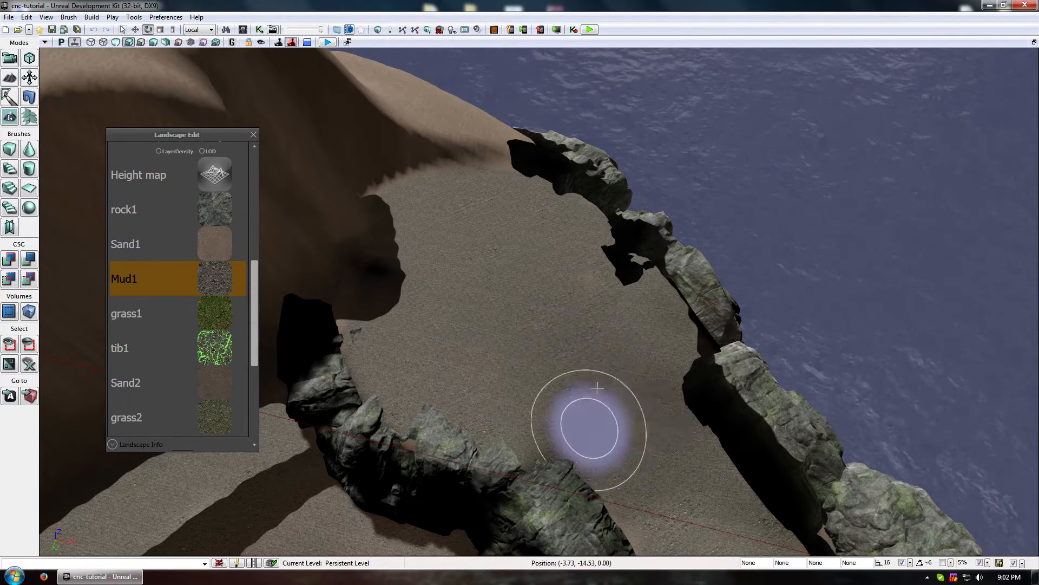
pyautogui.moveTo(598, 387)
pyautogui.mouseDown()
pyautogui.moveTo(729, 556)
pyautogui.moveTo(489, 385)
pyautogui.moveTo(414, 218)
pyautogui.moveTo(401, 217)
pyautogui.mouseUp()
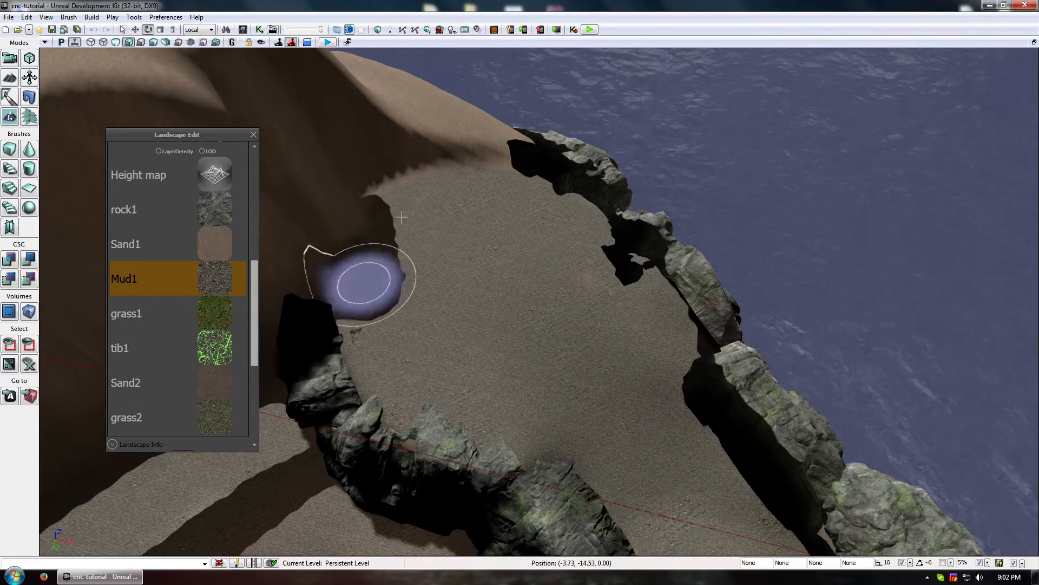
# - Examine the ground texture coverage around the base, the boulder and the tiberium field, including from above the island
pyautogui.moveTo(479, 233)
pyautogui.mouseDown(button='right')
pyautogui.moveTo(476, 292)
pyautogui.moveTo(563, 249)
pyautogui.mouseUp(button='right')
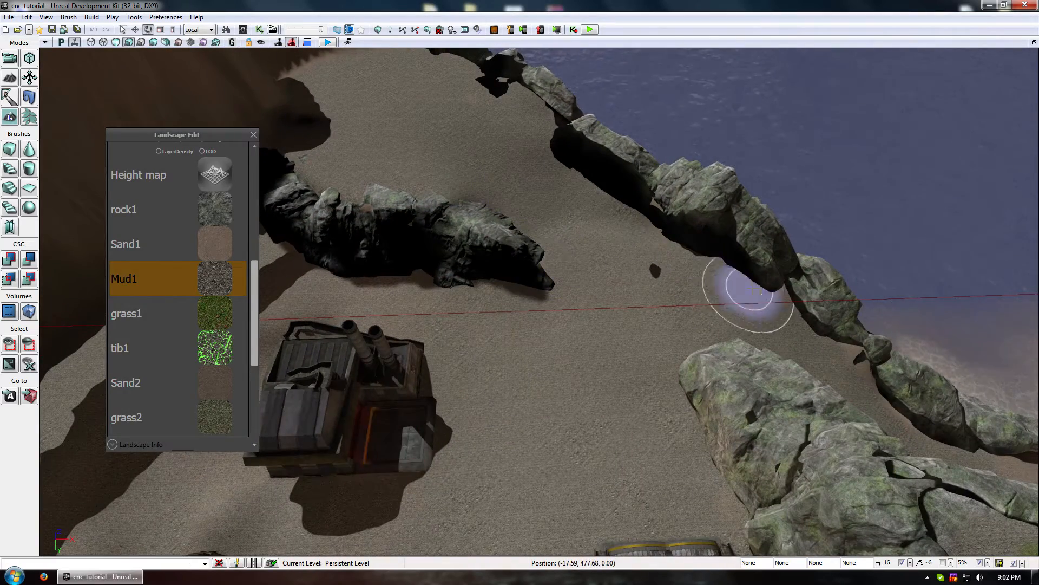
pyautogui.moveTo(517, 192); pyautogui.dragTo(523, 214, button='right')
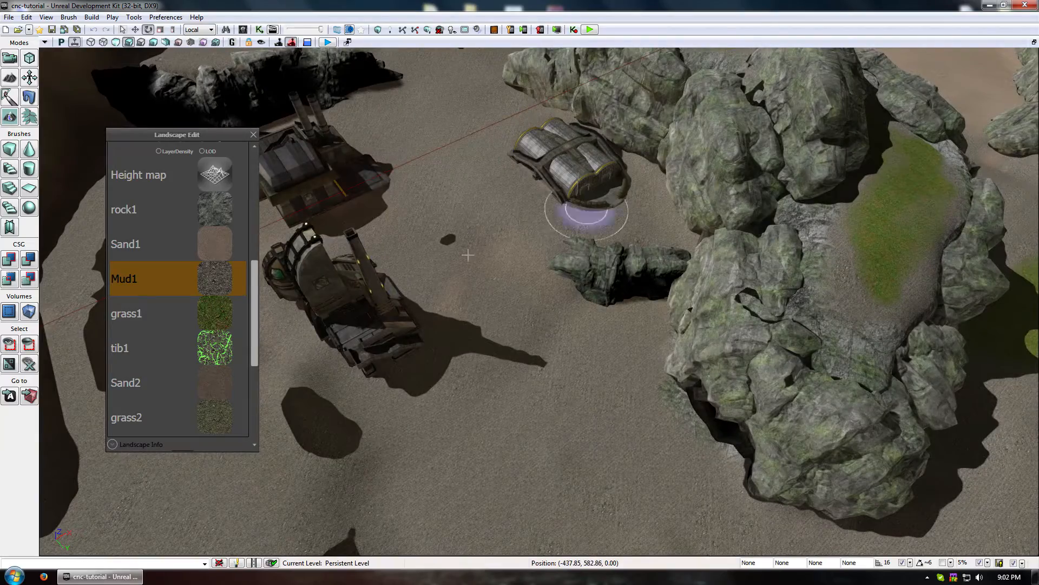
pyautogui.moveTo(460, 393)
pyautogui.mouseDown(button='right')
pyautogui.moveTo(441, 310)
pyautogui.moveTo(423, 455)
pyautogui.moveTo(524, 246)
pyautogui.mouseUp(button='right')
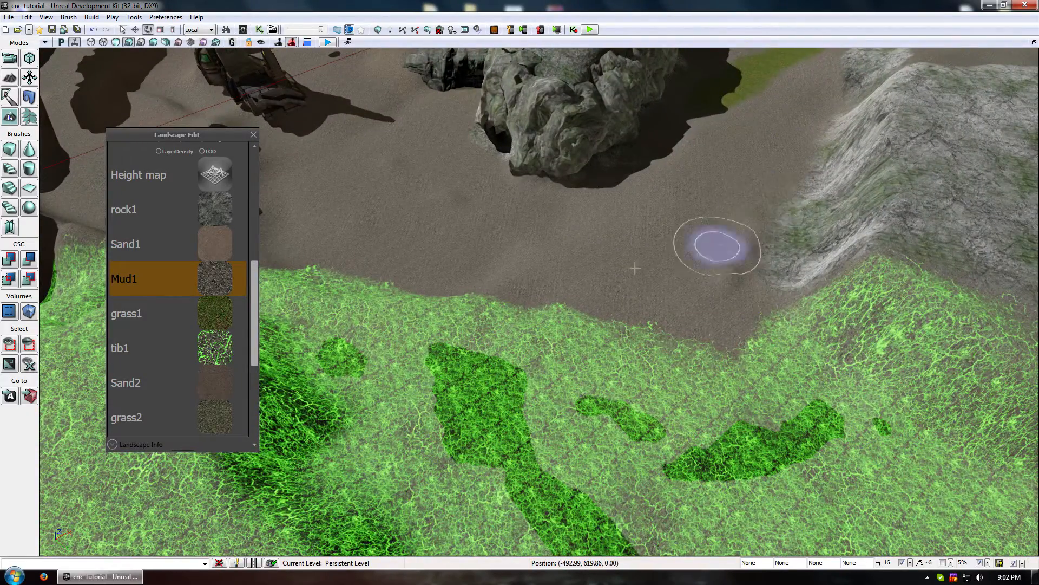
pyautogui.moveTo(633, 264)
pyautogui.mouseDown(button='right')
pyautogui.moveTo(649, 178)
pyautogui.moveTo(671, 281)
pyautogui.moveTo(680, 231)
pyautogui.mouseUp(button='right')
pyautogui.moveTo(557, 216); pyautogui.dragTo(560, 247, button='right')
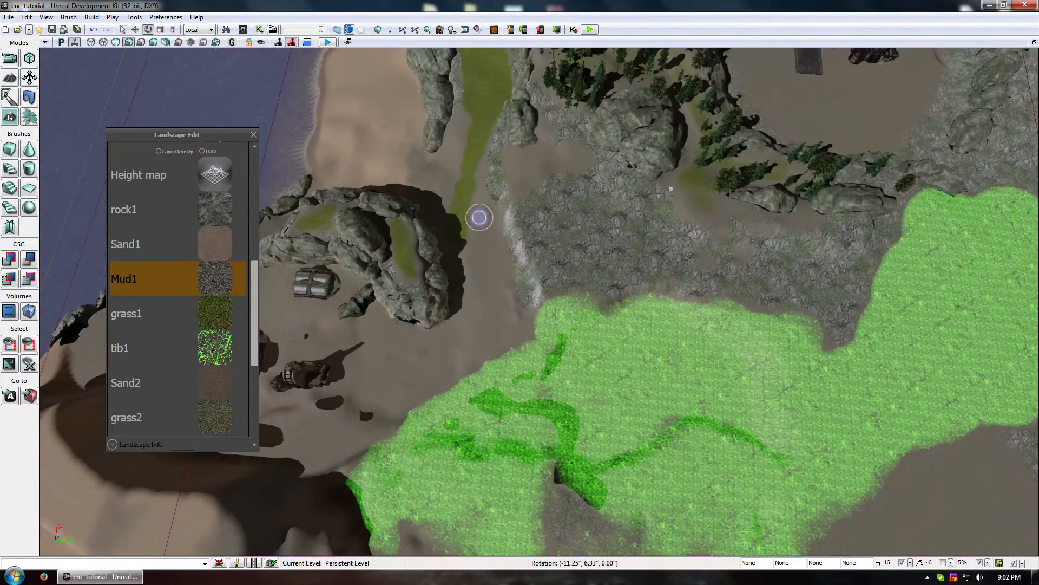
pyautogui.moveTo(480, 216); pyautogui.dragTo(651, 199)
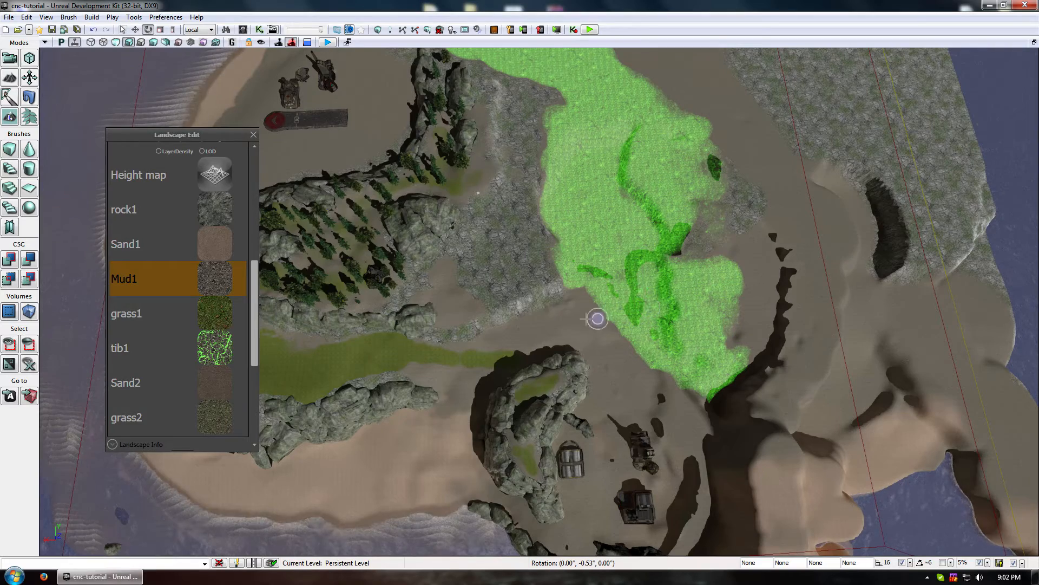
pyautogui.moveTo(575, 308); pyautogui.dragTo(571, 279, button='right')
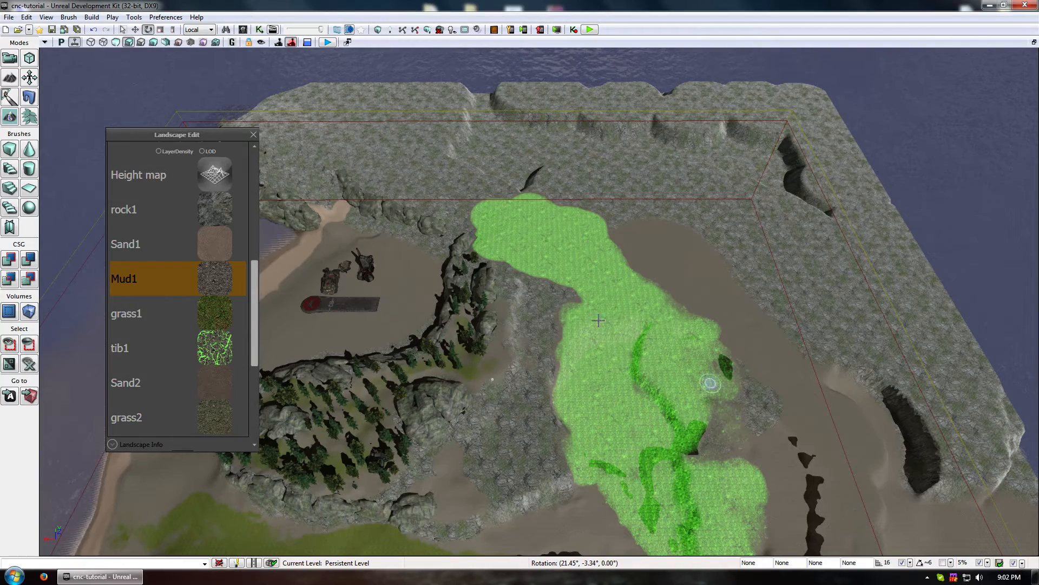
pyautogui.moveTo(598, 321)
pyautogui.mouseDown(button='middle')
pyautogui.moveTo(592, 401)
pyautogui.moveTo(482, 547)
pyautogui.moveTo(302, 545)
pyautogui.mouseUp(button='middle')
pyautogui.moveTo(301, 545)
pyautogui.mouseDown()
pyautogui.moveTo(287, 106)
pyautogui.moveTo(466, 227)
pyautogui.moveTo(542, 319)
pyautogui.moveTo(532, 295)
pyautogui.mouseUp()
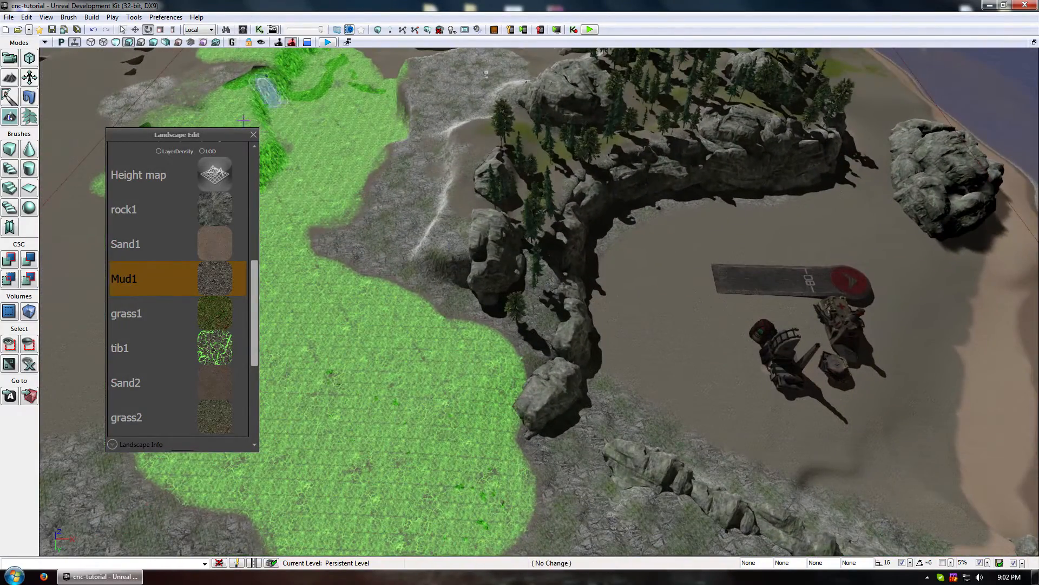
# - Paint Mud1 over the rocky slope between the tiberium field and the forested cliff, using tool strength 0.90 and a brush size of about 1596
pyautogui.moveTo(256, 314)
pyautogui.mouseDown()
pyautogui.moveTo(255, 326)
pyautogui.moveTo(255, 299)
pyautogui.mouseUp()
pyautogui.click(213, 239)
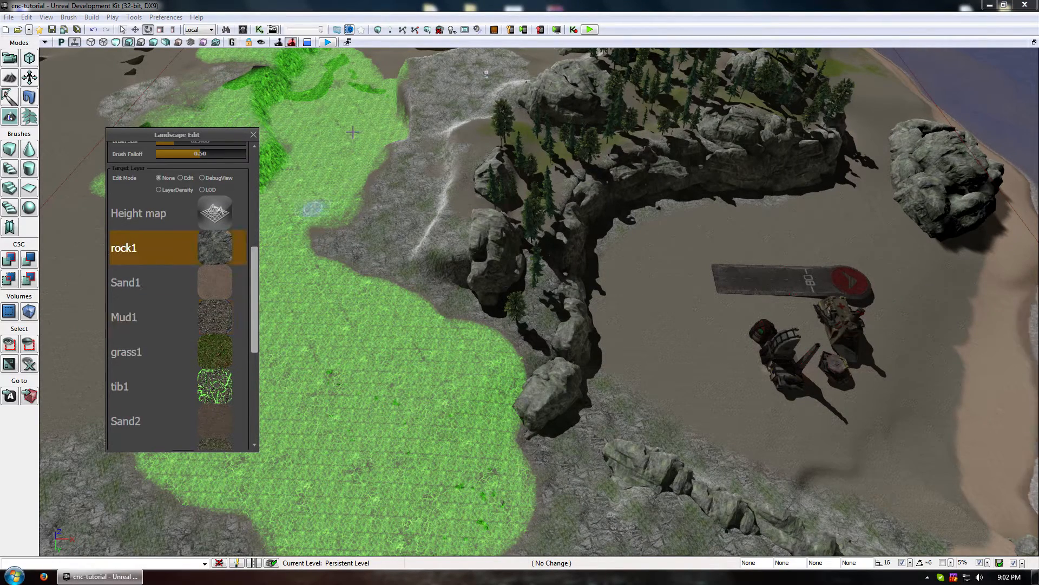
pyautogui.click(220, 310)
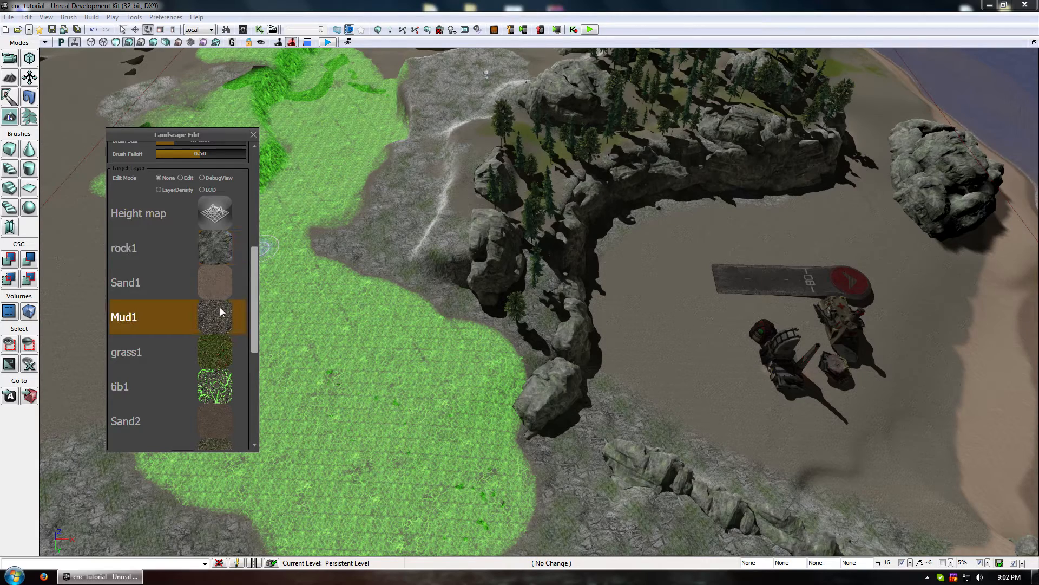
pyautogui.moveTo(254, 254); pyautogui.dragTo(255, 212)
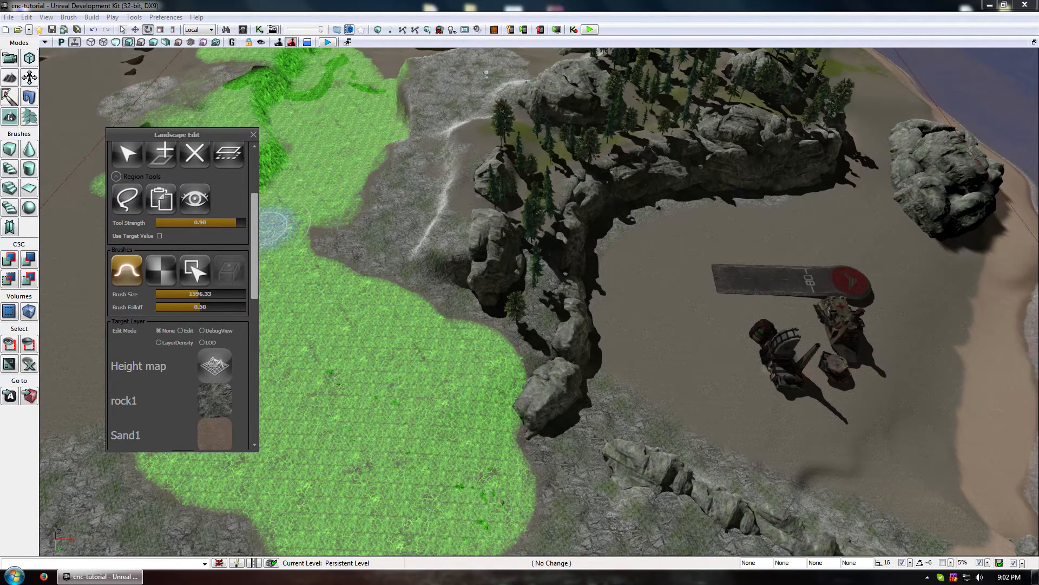
pyautogui.moveTo(449, 142)
pyautogui.keyDown('ctrl'); pyautogui.mouseDown()
pyautogui.moveTo(399, 174)
pyautogui.moveTo(406, 255)
pyautogui.moveTo(374, 308)
pyautogui.moveTo(474, 346)
pyautogui.mouseUp(); pyautogui.keyUp('ctrl')
pyautogui.moveTo(438, 355)
pyautogui.mouseDown()
pyautogui.moveTo(404, 177)
pyautogui.moveTo(402, 81)
pyautogui.moveTo(434, 494)
pyautogui.mouseUp()
pyautogui.moveTo(414, 437)
pyautogui.keyDown('ctrl'); pyautogui.mouseDown()
pyautogui.moveTo(390, 344)
pyautogui.moveTo(405, 301)
pyautogui.moveTo(447, 269)
pyautogui.moveTo(449, 289)
pyautogui.moveTo(496, 288)
pyautogui.moveTo(424, 342)
pyautogui.moveTo(444, 533)
pyautogui.moveTo(429, 237)
pyautogui.mouseUp(); pyautogui.keyUp('ctrl')
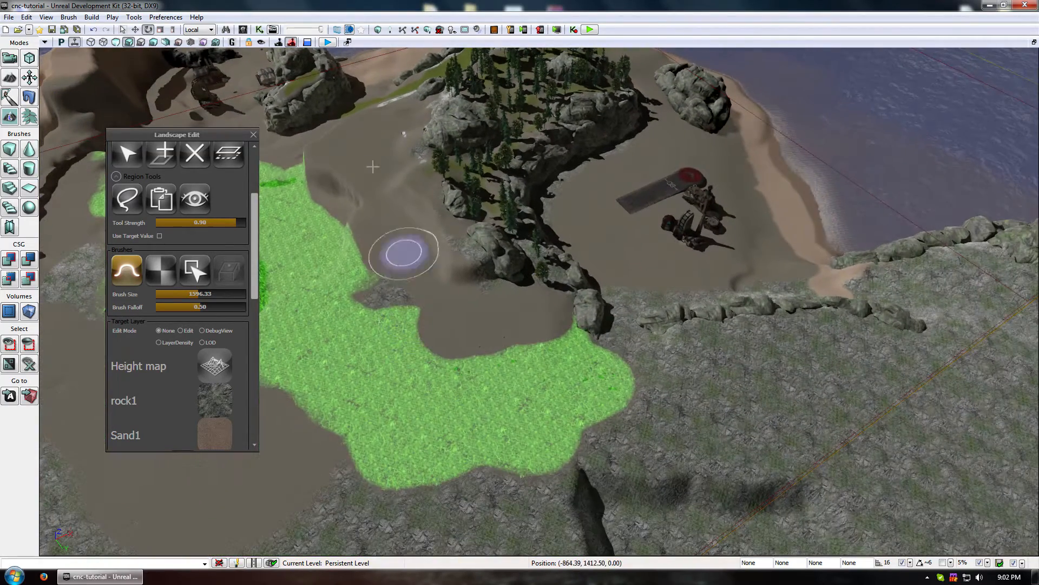
# - Replace the remaining rock texture on the plateau between the grassy path and the tiberium field with Mud1
pyautogui.moveTo(302, 184)
pyautogui.keyDown('ctrl'); pyautogui.mouseDown()
pyautogui.moveTo(345, 248)
pyautogui.moveTo(451, 334)
pyautogui.moveTo(528, 342)
pyautogui.moveTo(487, 342)
pyautogui.mouseUp(); pyautogui.keyUp('ctrl')
pyautogui.moveTo(488, 342)
pyautogui.mouseDown(button='right')
pyautogui.moveTo(92, 510)
pyautogui.moveTo(102, 227)
pyautogui.moveTo(353, 225)
pyautogui.moveTo(318, 211)
pyautogui.mouseUp(button='right')
pyautogui.keyDown('ctrl'); pyautogui.moveTo(521, 251); pyautogui.dragTo(688, 172); pyautogui.keyUp('ctrl')
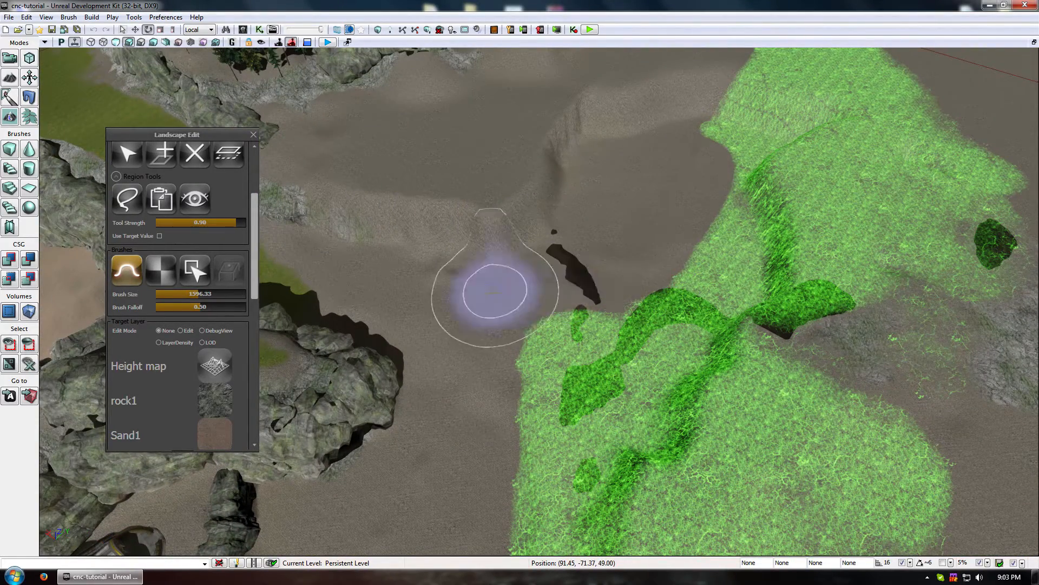
pyautogui.keyDown('ctrl'); pyautogui.moveTo(582, 311); pyautogui.dragTo(696, 237); pyautogui.keyUp('ctrl')
pyautogui.moveTo(635, 242)
pyautogui.mouseDown(button='right')
pyautogui.moveTo(572, 54)
pyautogui.moveTo(620, 237)
pyautogui.mouseUp(button='right')
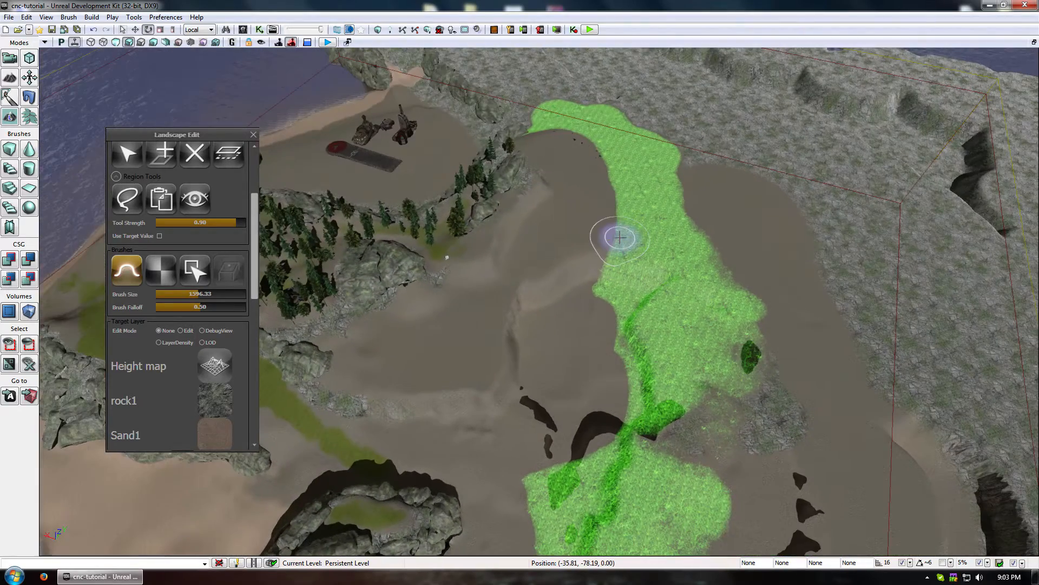
# - Paint rock1 in strips along the slope edges on both sides of the tiberium field, using a brush size of about 823
pyautogui.click(210, 402)
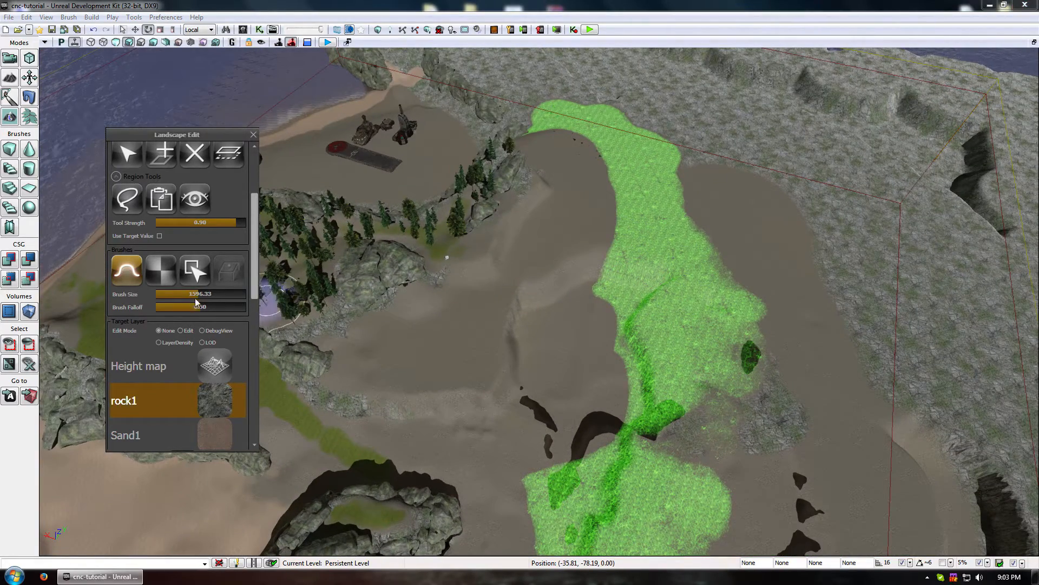
pyautogui.moveTo(449, 344)
pyautogui.mouseDown(button='right')
pyautogui.moveTo(390, 343)
pyautogui.moveTo(440, 326)
pyautogui.mouseUp(button='right')
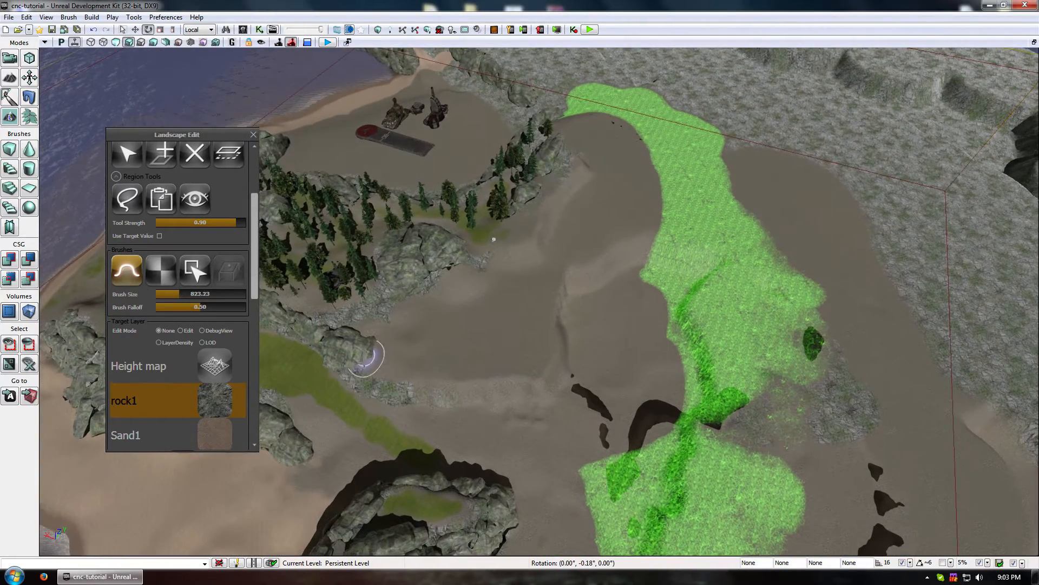
pyautogui.moveTo(411, 382); pyautogui.dragTo(488, 395)
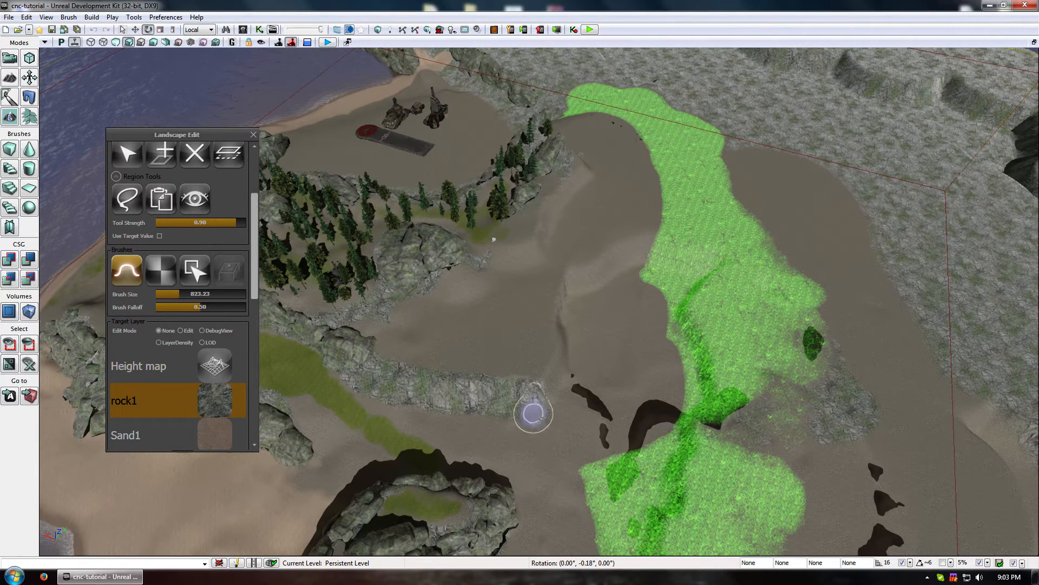
pyautogui.moveTo(577, 449)
pyautogui.mouseDown()
pyautogui.moveTo(548, 432)
pyautogui.moveTo(641, 441)
pyautogui.moveTo(673, 408)
pyautogui.moveTo(661, 424)
pyautogui.moveTo(683, 364)
pyautogui.mouseUp()
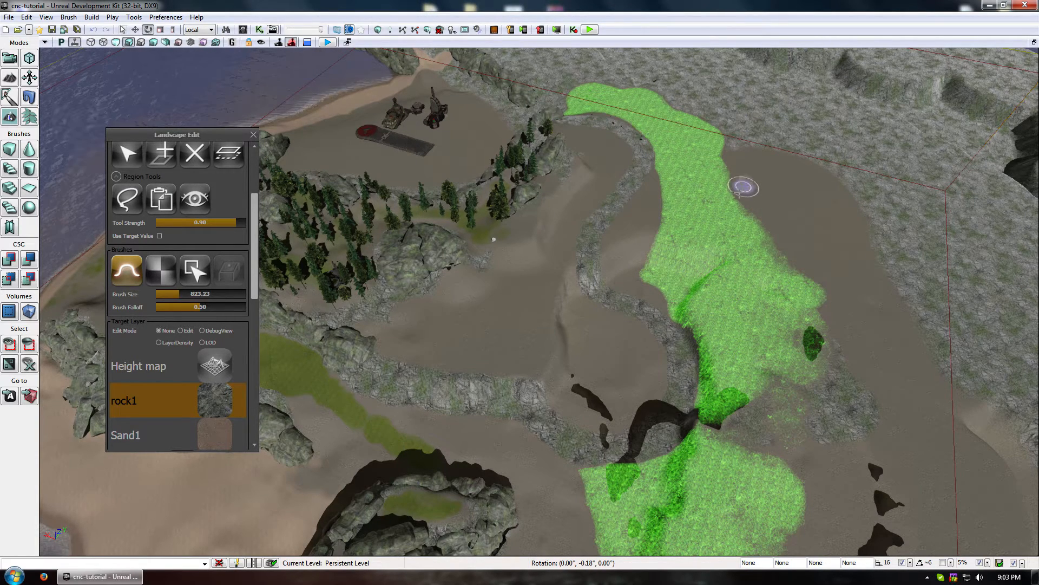
pyautogui.moveTo(719, 244)
pyautogui.mouseDown()
pyautogui.moveTo(770, 306)
pyautogui.moveTo(827, 433)
pyautogui.mouseUp()
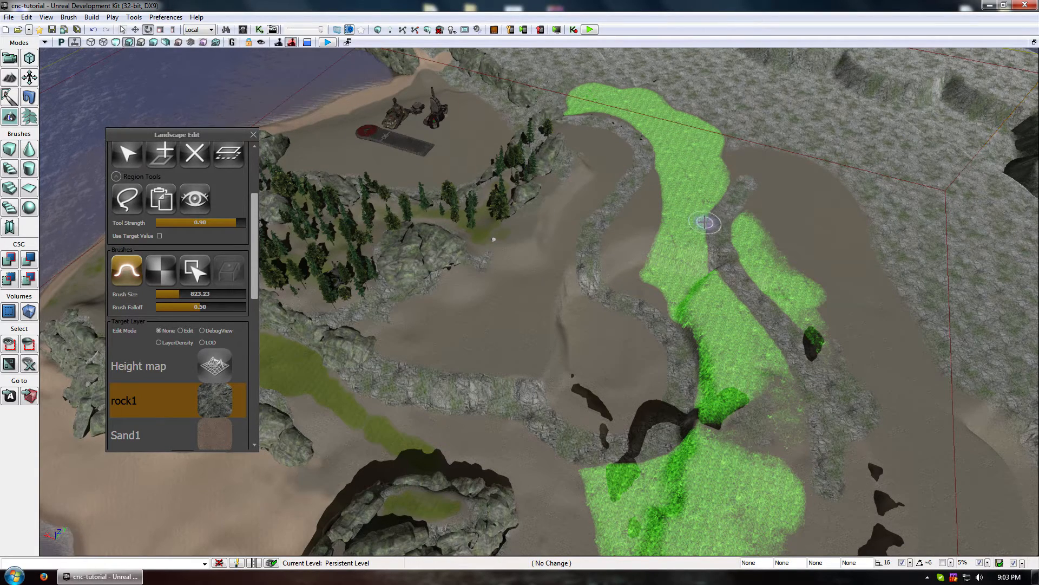
pyautogui.hotkey('ctrl', 'z')
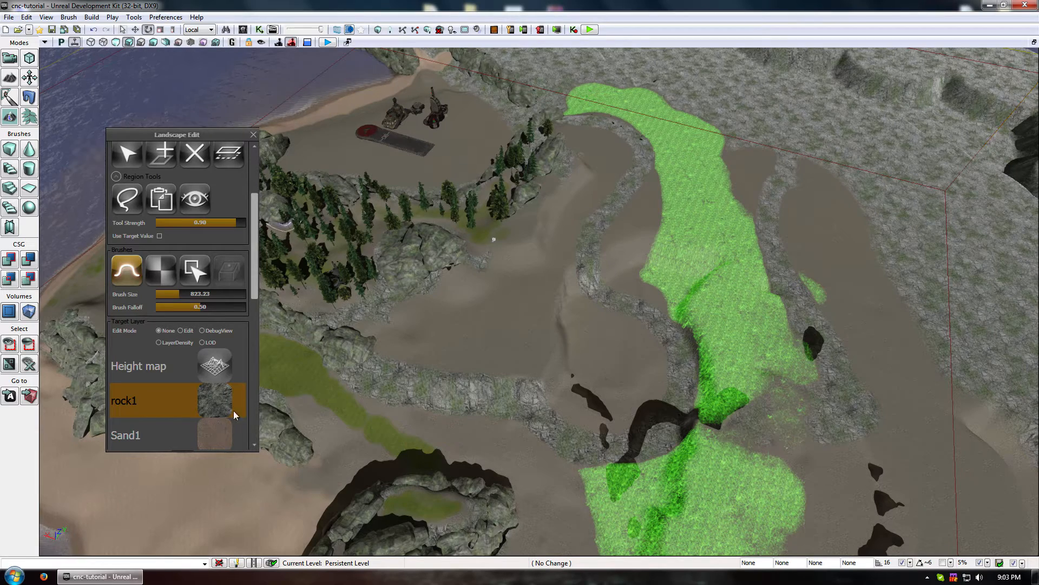
# - Paint a Mud1 path over the rocky ground around the far end of the tiberium field
pyautogui.scroll(-3, 256, 295)
pyautogui.click(178, 323)
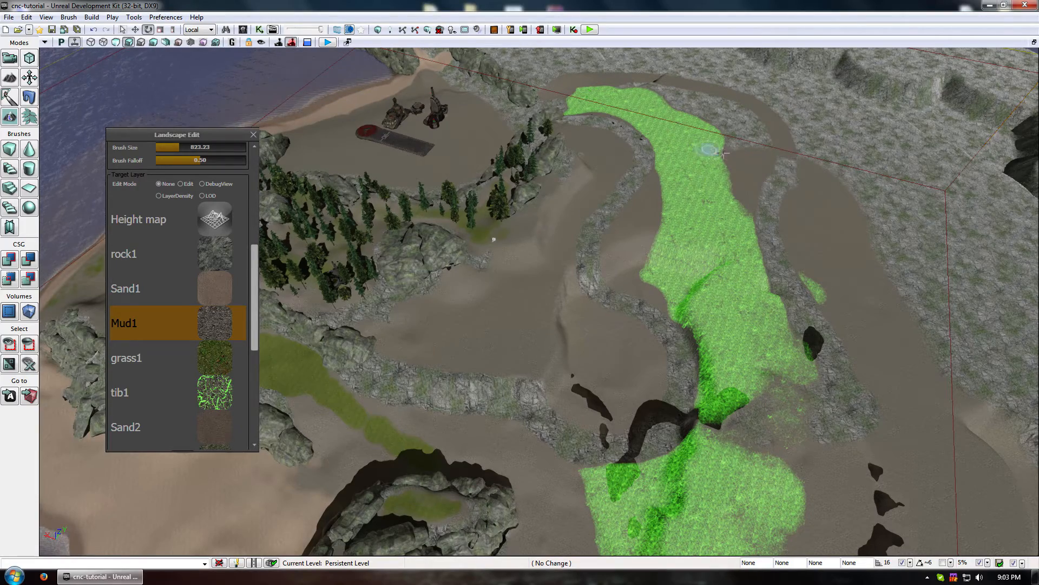
pyautogui.moveTo(725, 154)
pyautogui.mouseDown(button='right')
pyautogui.moveTo(725, 114)
pyautogui.moveTo(703, 146)
pyautogui.moveTo(706, 190)
pyautogui.moveTo(762, 155)
pyautogui.mouseUp(button='right')
# - Paint rock1 along the outer edge of the lower tiberium plateau and down the steep cliff face behind the seaside base
pyautogui.click(224, 257)
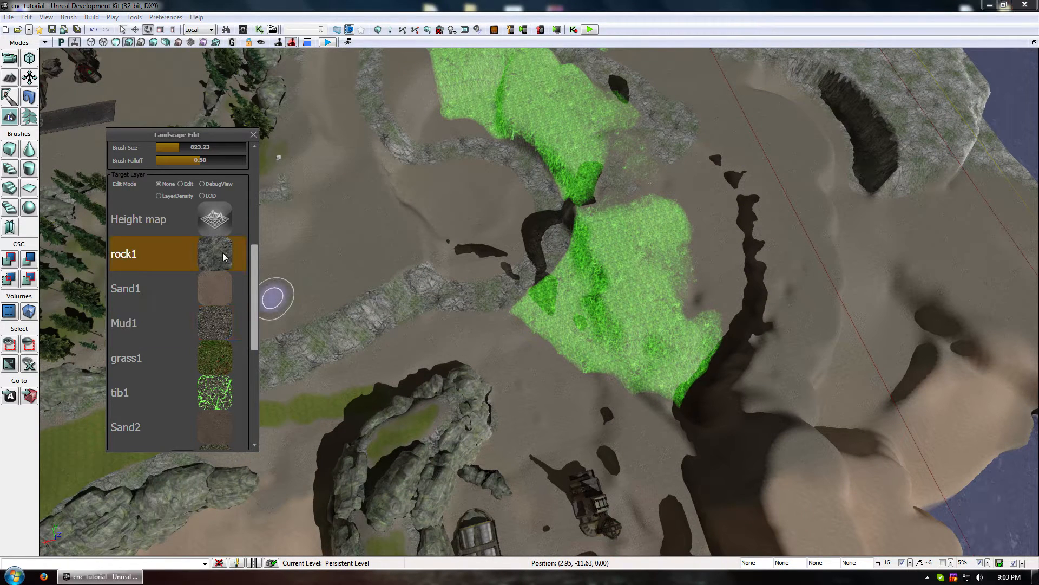
pyautogui.moveTo(740, 222)
pyautogui.keyDown('ctrl'); pyautogui.mouseDown()
pyautogui.moveTo(707, 331)
pyautogui.moveTo(686, 343)
pyautogui.moveTo(628, 340)
pyautogui.moveTo(614, 372)
pyautogui.moveTo(704, 441)
pyautogui.mouseUp(); pyautogui.keyUp('ctrl')
pyautogui.moveTo(530, 342); pyautogui.dragTo(577, 549)
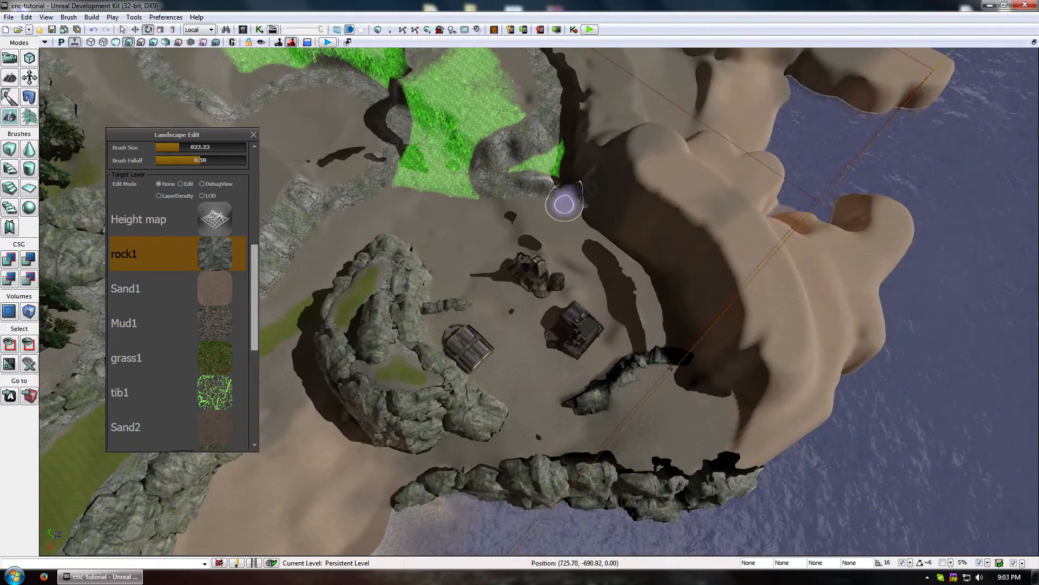
pyautogui.moveTo(564, 202)
pyautogui.keyDown('ctrl'); pyautogui.mouseDown()
pyautogui.moveTo(620, 219)
pyautogui.moveTo(672, 260)
pyautogui.moveTo(713, 337)
pyautogui.mouseUp(); pyautogui.keyUp('ctrl')
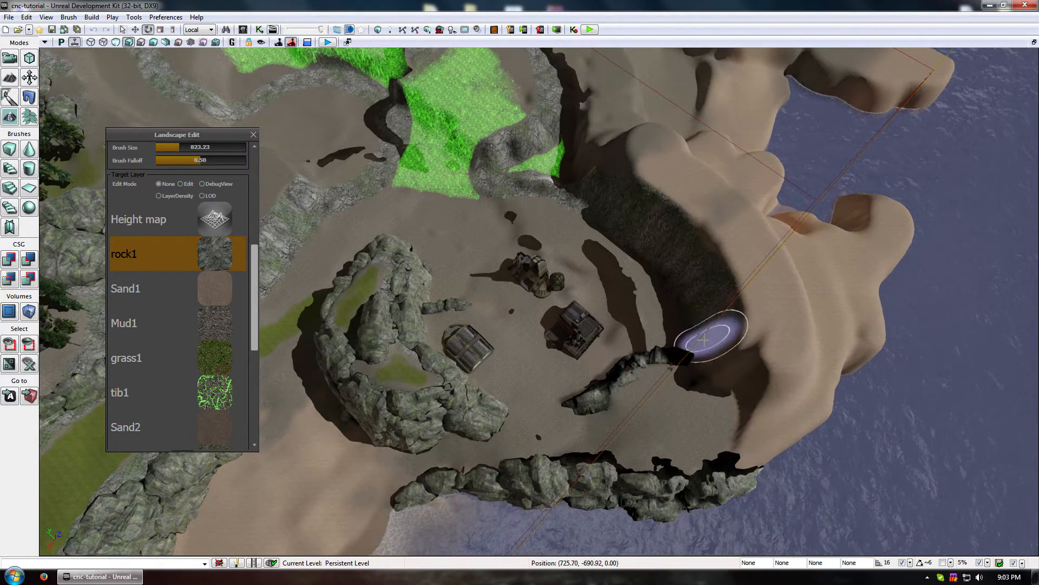
# - Paint Sand1 over the upper part of the tiberium patch on the lower plateau
pyautogui.moveTo(627, 310)
pyautogui.mouseDown(button='right')
pyautogui.moveTo(603, 307)
pyautogui.moveTo(500, 521)
pyautogui.moveTo(406, 535)
pyautogui.mouseUp(button='right')
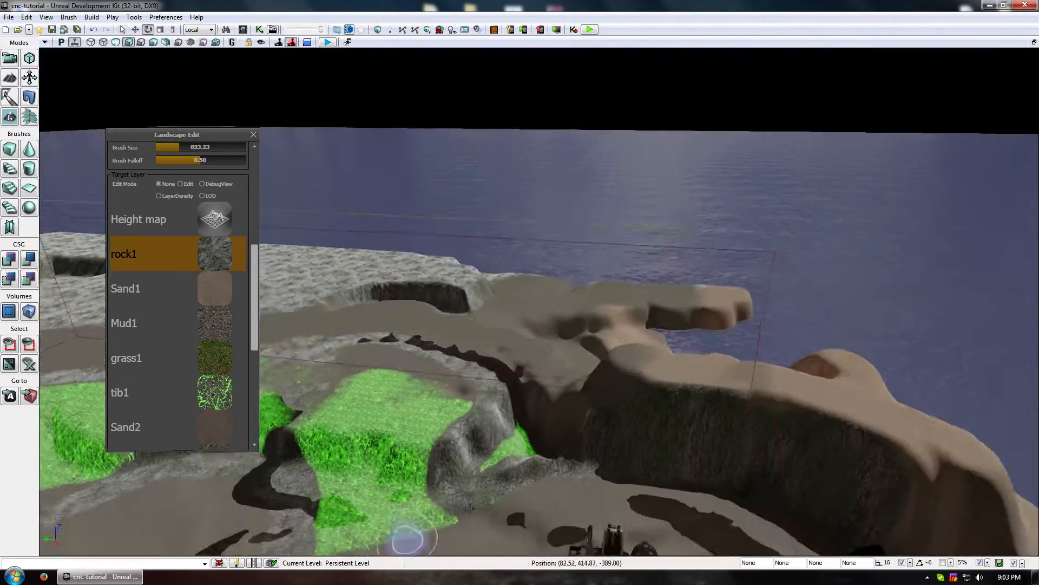
pyautogui.moveTo(406, 536); pyautogui.dragTo(286, 546)
pyautogui.moveTo(603, 307)
pyautogui.mouseDown(button='right')
pyautogui.moveTo(603, 286)
pyautogui.moveTo(616, 390)
pyautogui.mouseUp(button='right')
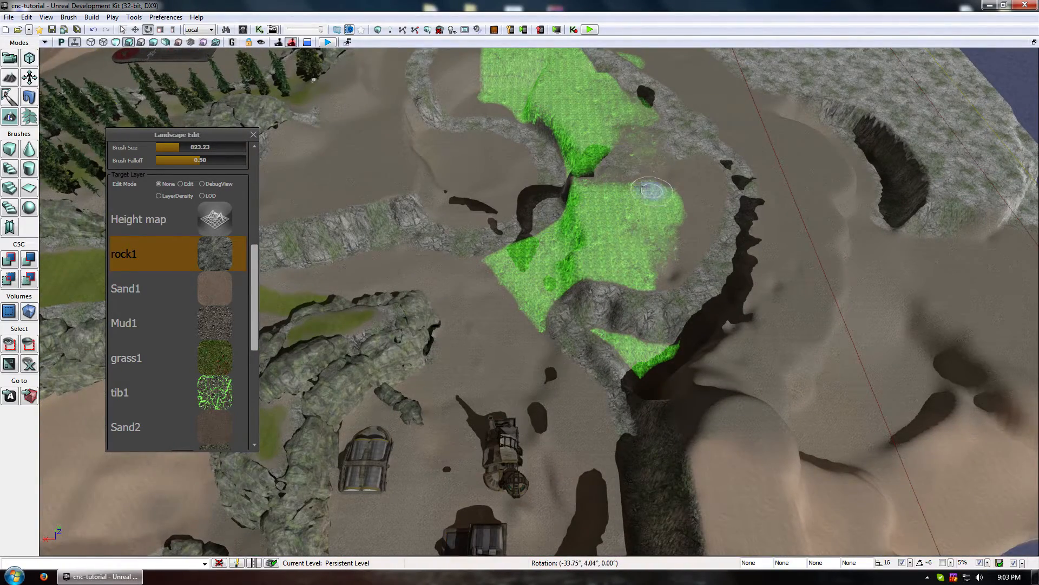
pyautogui.click(229, 286)
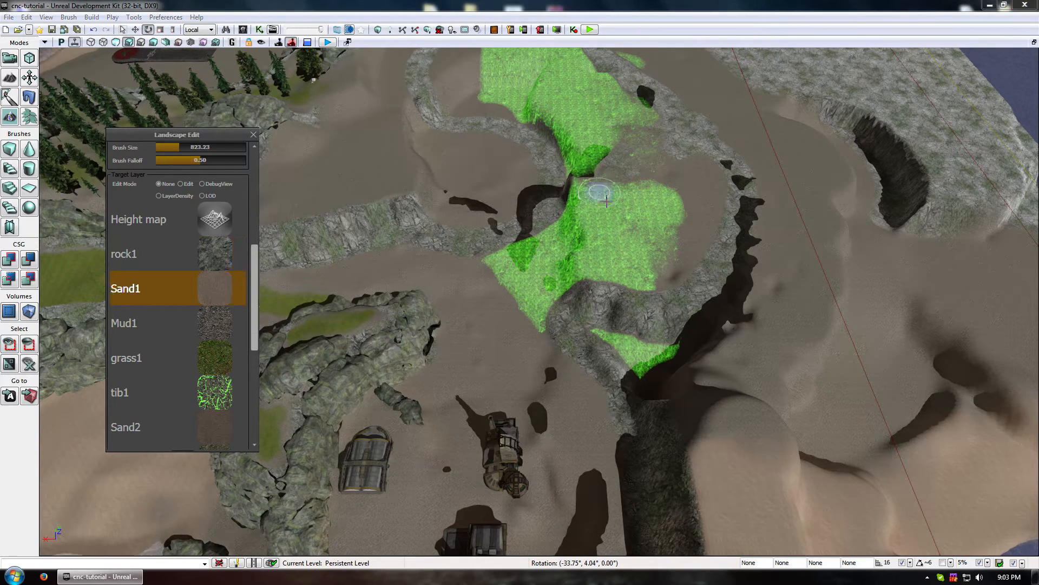
pyautogui.keyDown('ctrl'); pyautogui.moveTo(606, 208); pyautogui.dragTo(649, 229); pyautogui.keyUp('ctrl')
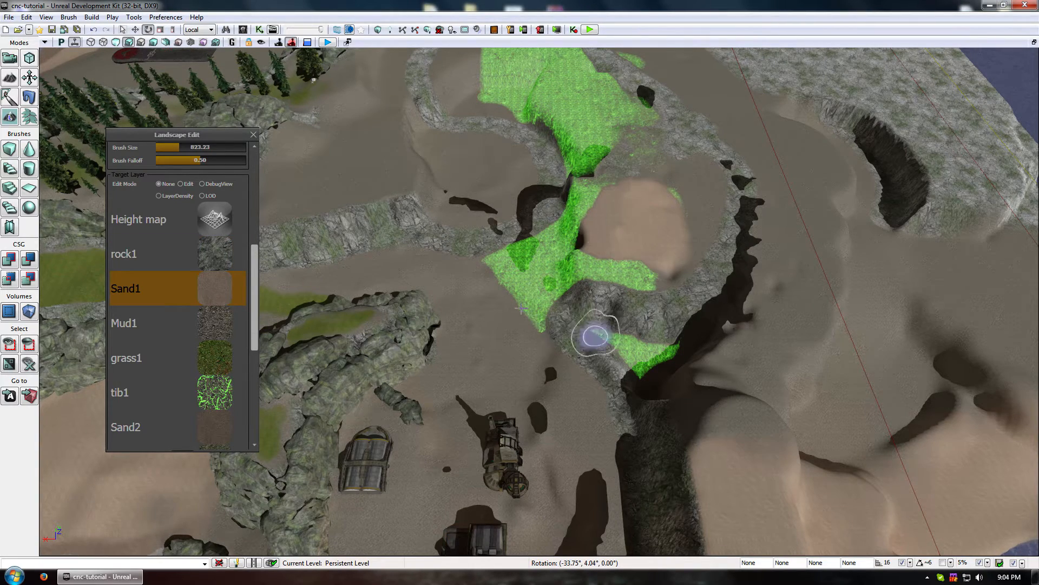
# - Paint Mud1 over the far end of the tiberium field, from the end of the rock wall past the crescent-shaped cliff
pyautogui.moveTo(469, 326)
pyautogui.mouseDown()
pyautogui.moveTo(460, 217)
pyautogui.moveTo(434, 234)
pyautogui.moveTo(400, 98)
pyautogui.moveTo(592, 246)
pyautogui.moveTo(591, 406)
pyautogui.moveTo(531, 399)
pyautogui.mouseUp()
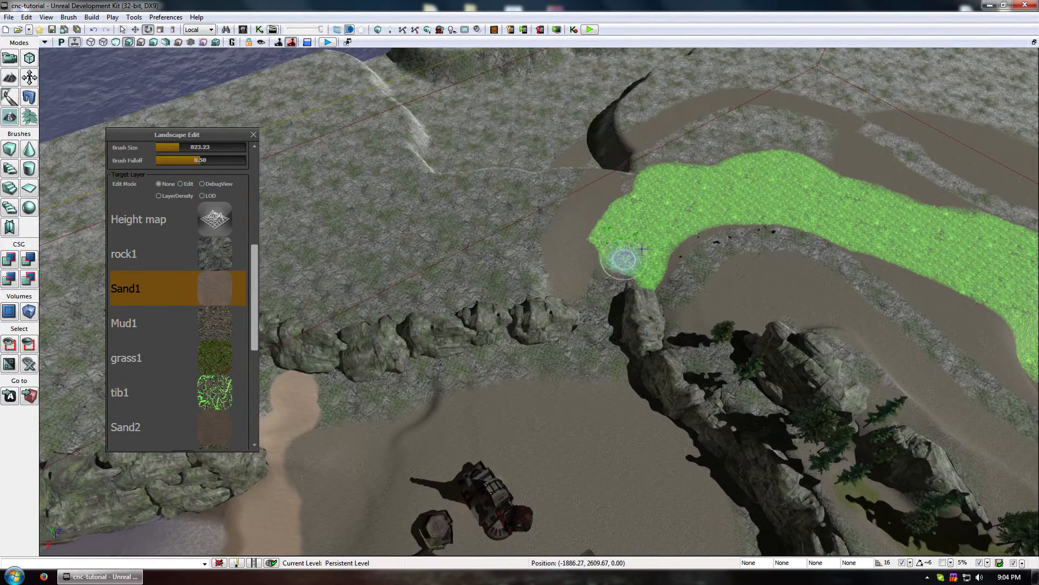
pyautogui.moveTo(536, 285); pyautogui.dragTo(495, 288)
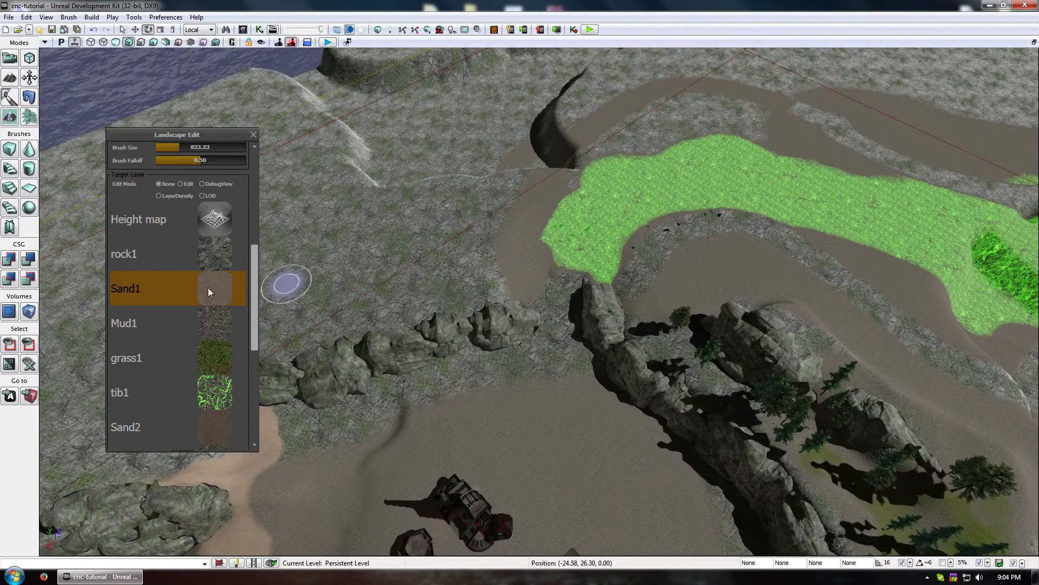
pyautogui.click(221, 323)
pyautogui.moveTo(529, 271)
pyautogui.keyDown('ctrl'); pyautogui.mouseDown()
pyautogui.moveTo(563, 255)
pyautogui.moveTo(596, 168)
pyautogui.mouseUp(); pyautogui.keyUp('ctrl')
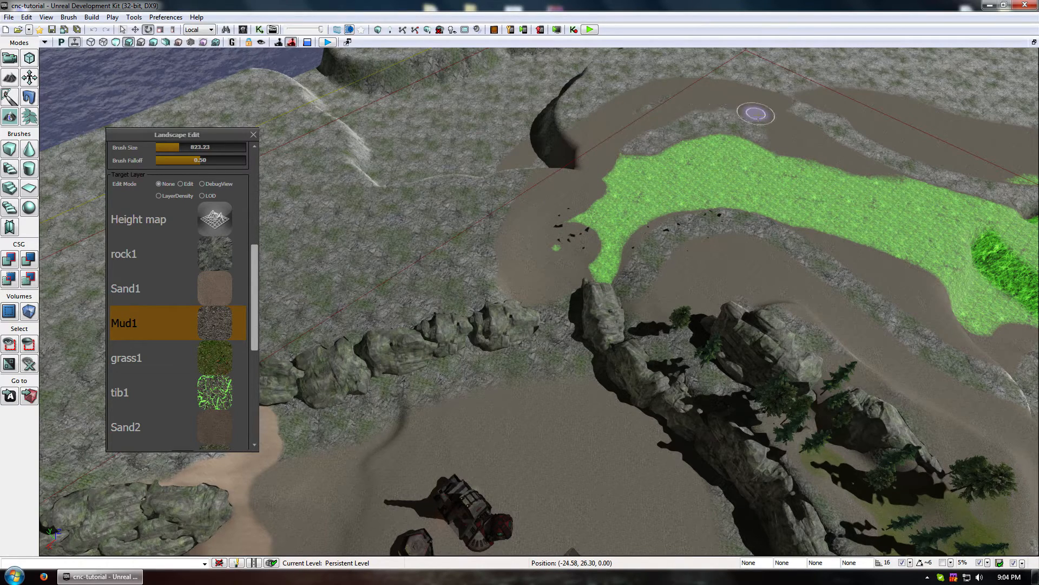
pyautogui.moveTo(716, 125)
pyautogui.keyDown('ctrl'); pyautogui.mouseDown()
pyautogui.moveTo(754, 128)
pyautogui.moveTo(608, 190)
pyautogui.moveTo(594, 256)
pyautogui.moveTo(632, 213)
pyautogui.moveTo(707, 181)
pyautogui.moveTo(792, 214)
pyautogui.mouseUp(); pyautogui.keyUp('ctrl')
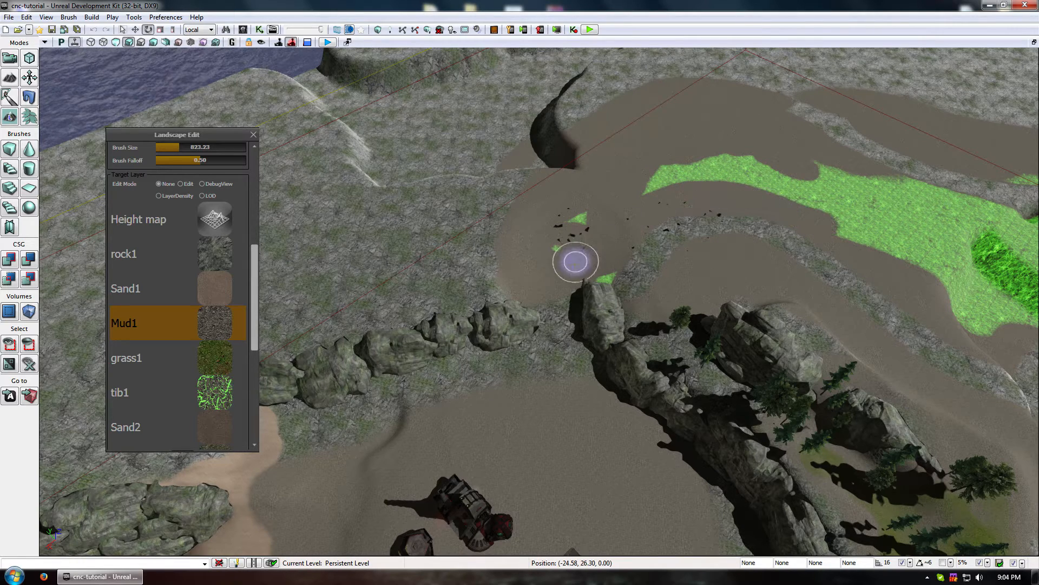
pyautogui.keyDown('ctrl'); pyautogui.moveTo(575, 262); pyautogui.dragTo(586, 258); pyautogui.keyUp('ctrl')
pyautogui.keyDown('ctrl'); pyautogui.moveTo(604, 225); pyautogui.dragTo(691, 178); pyautogui.keyUp('ctrl')
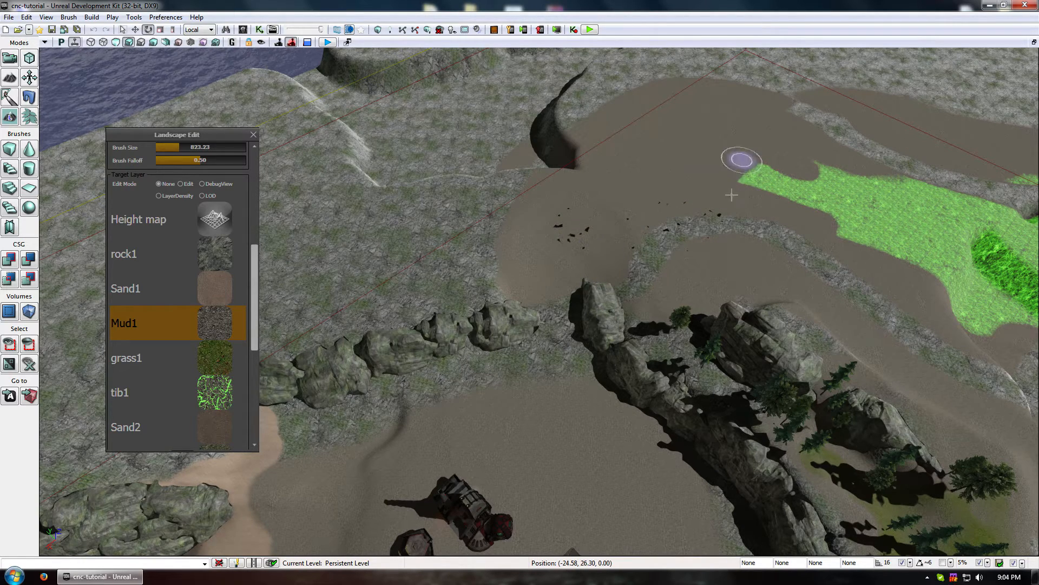
pyautogui.moveTo(791, 181)
pyautogui.keyDown('ctrl'); pyautogui.mouseDown()
pyautogui.moveTo(825, 184)
pyautogui.moveTo(869, 217)
pyautogui.mouseUp(); pyautogui.keyUp('ctrl')
# - Replace most of the remaining tiberium texture on the slope and lower plateau with Mud1, using a brush size of about 1572
pyautogui.moveTo(804, 292); pyautogui.dragTo(804, 295, button='right')
pyautogui.moveTo(182, 148); pyautogui.dragTo(200, 148)
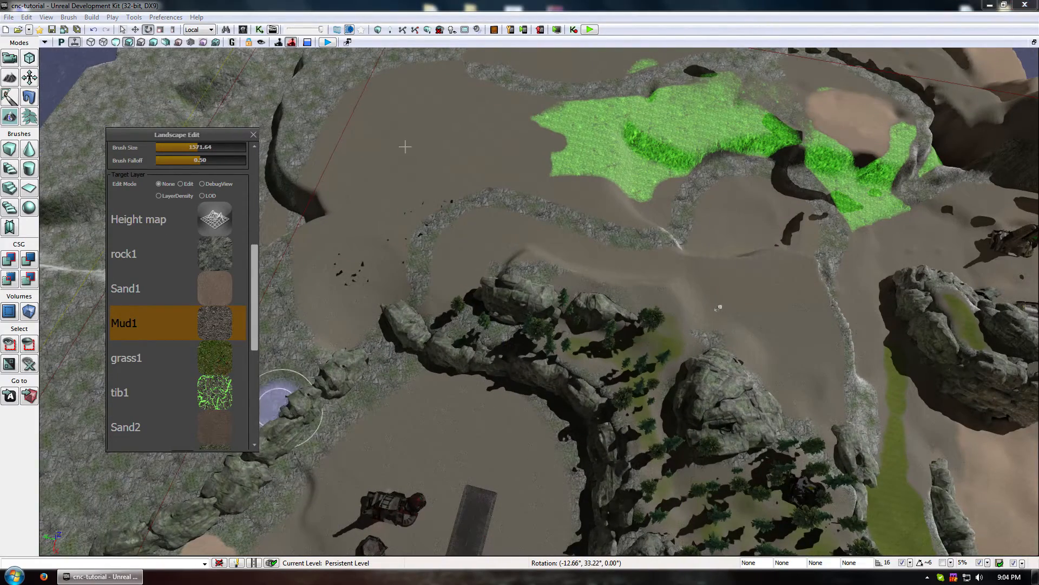
pyautogui.moveTo(519, 111)
pyautogui.keyDown('ctrl'); pyautogui.mouseDown()
pyautogui.moveTo(611, 109)
pyautogui.moveTo(742, 81)
pyautogui.moveTo(817, 88)
pyautogui.moveTo(863, 109)
pyautogui.moveTo(884, 134)
pyautogui.moveTo(861, 174)
pyautogui.moveTo(876, 210)
pyautogui.moveTo(863, 181)
pyautogui.moveTo(723, 127)
pyautogui.moveTo(643, 166)
pyautogui.moveTo(677, 153)
pyautogui.moveTo(543, 156)
pyautogui.moveTo(612, 178)
pyautogui.mouseUp(); pyautogui.keyUp('ctrl')
pyautogui.moveTo(613, 177); pyautogui.dragTo(568, 166, button='right')
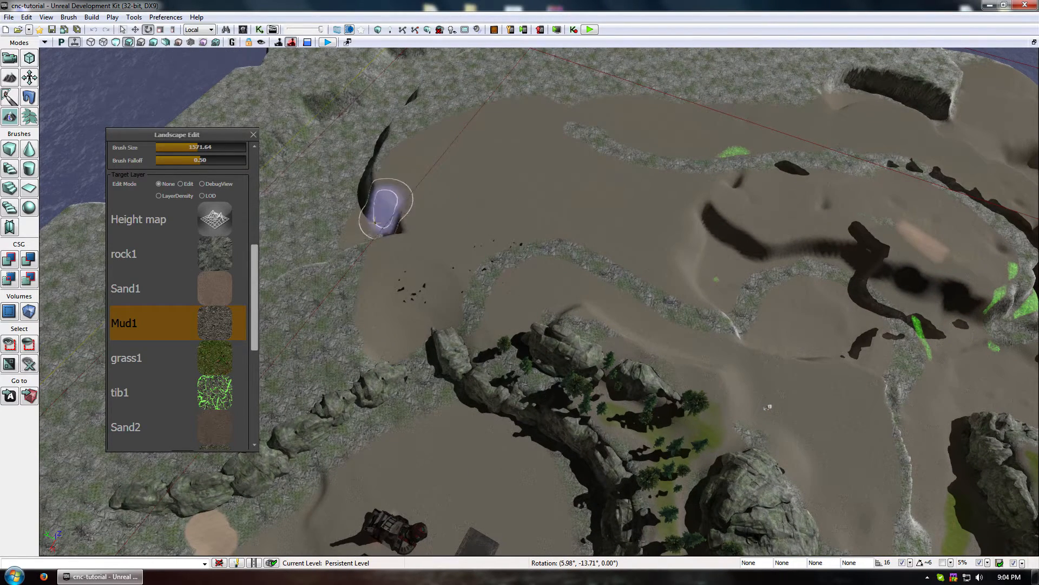
# - Extend Mud1 below the crescent-shaped cliff and edge the muddy path with rock1 strips at a brush size of about 482
pyautogui.moveTo(386, 208)
pyautogui.keyDown('ctrl'); pyautogui.mouseDown()
pyautogui.moveTo(345, 313)
pyautogui.moveTo(346, 357)
pyautogui.mouseUp(); pyautogui.keyUp('ctrl')
pyautogui.click(221, 250)
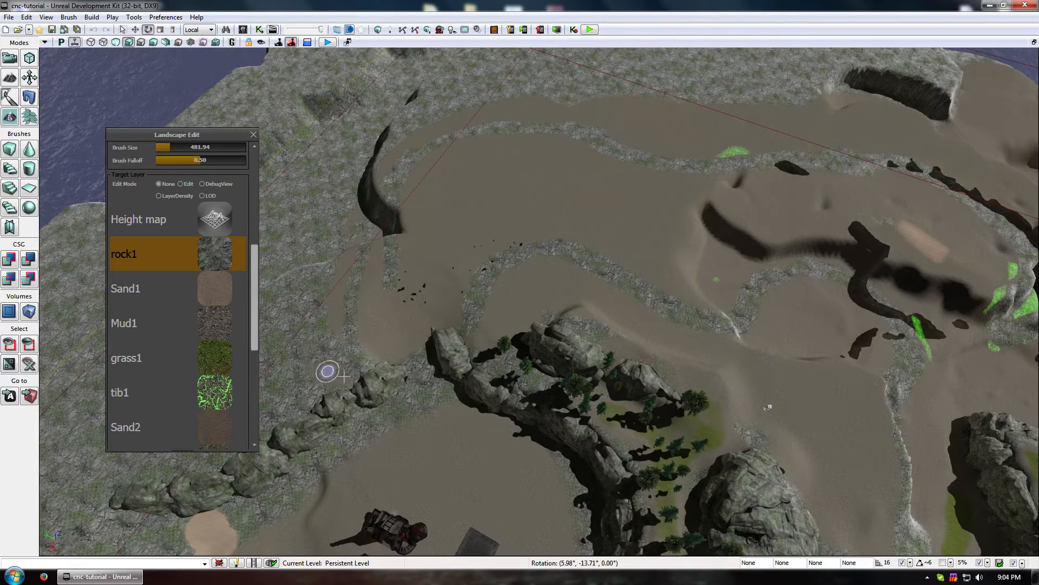
# - Paint tib1 as large patches at the rock wall's end and on the lower plateau, with scattered spots along the muddy path between them
pyautogui.click(225, 391)
pyautogui.moveTo(362, 287)
pyautogui.keyDown('ctrl'); pyautogui.mouseDown()
pyautogui.moveTo(347, 346)
pyautogui.moveTo(378, 319)
pyautogui.mouseUp(); pyautogui.keyUp('ctrl')
pyautogui.moveTo(430, 256); pyautogui.dragTo(629, 154, button='right')
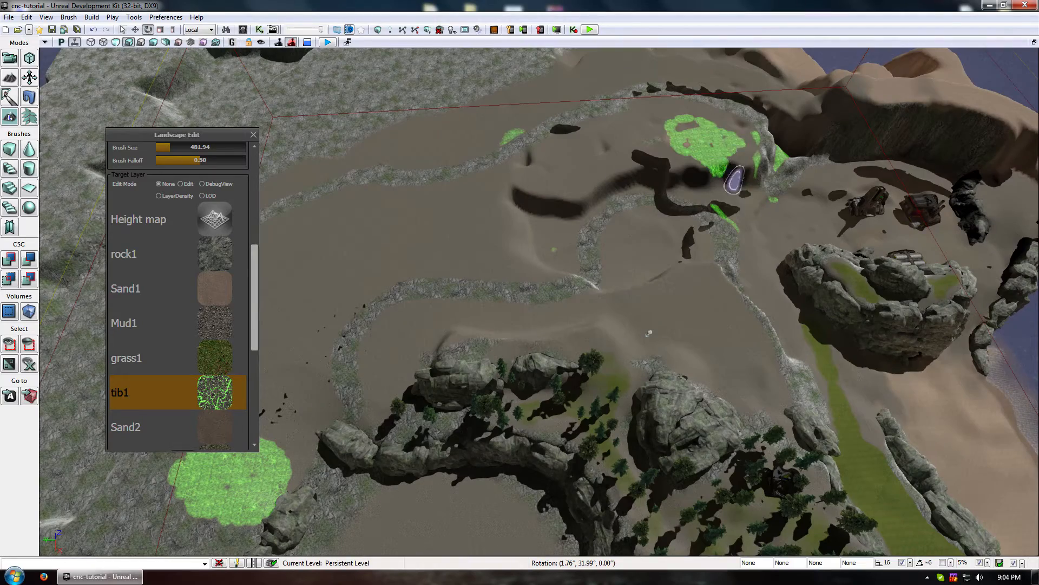
pyautogui.moveTo(734, 179); pyautogui.dragTo(715, 192, button='right')
pyautogui.moveTo(545, 212)
pyautogui.mouseDown()
pyautogui.moveTo(547, 271)
pyautogui.moveTo(545, 212)
pyautogui.mouseUp()
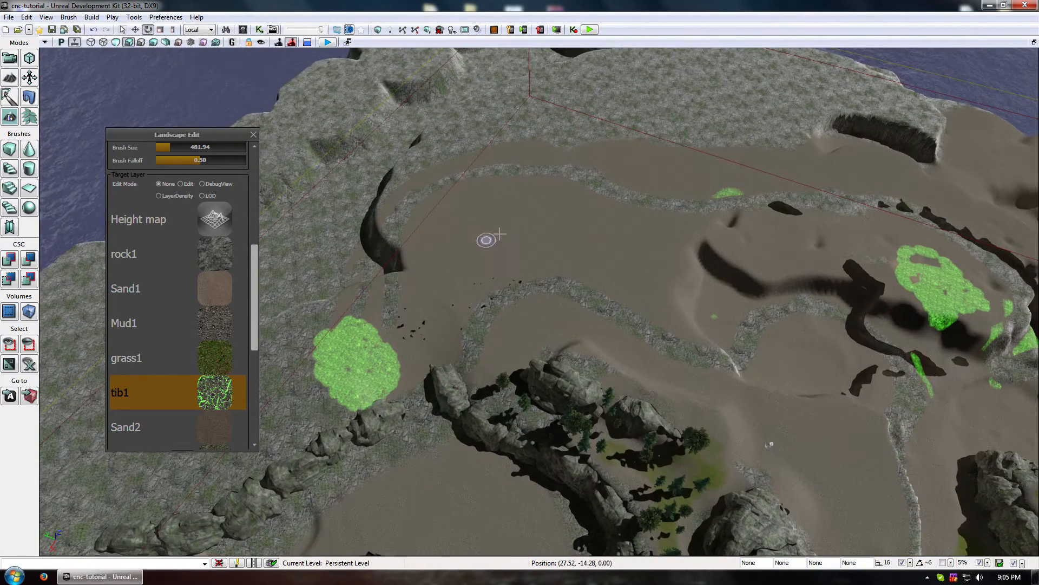
pyautogui.moveTo(549, 205)
pyautogui.keyDown('ctrl'); pyautogui.mouseDown()
pyautogui.moveTo(752, 287)
pyautogui.moveTo(863, 272)
pyautogui.mouseUp(); pyautogui.keyUp('ctrl')
# - Examine the scattered tiberium patches and the surrounding rocky plateau from above the island
pyautogui.moveTo(493, 248); pyautogui.dragTo(509, 233, button='right')
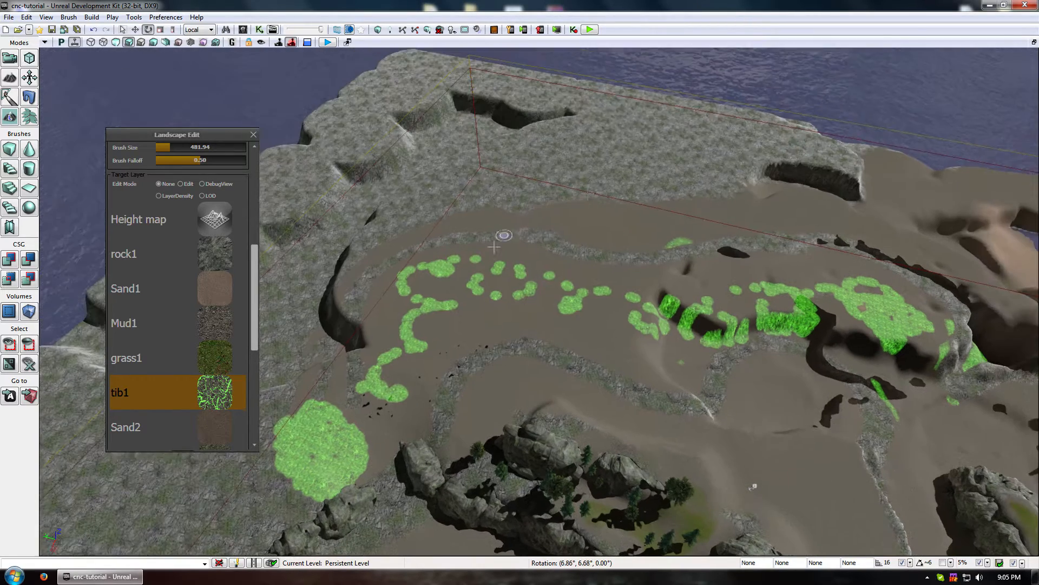
pyautogui.moveTo(547, 388); pyautogui.dragTo(323, 403, button='right')
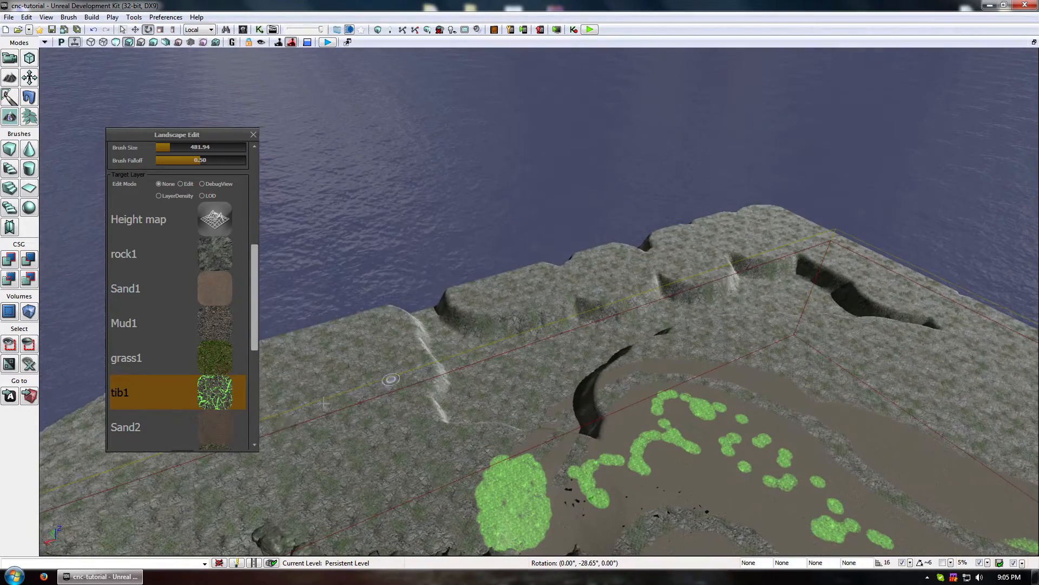
pyautogui.moveTo(854, 224); pyautogui.dragTo(593, 151)
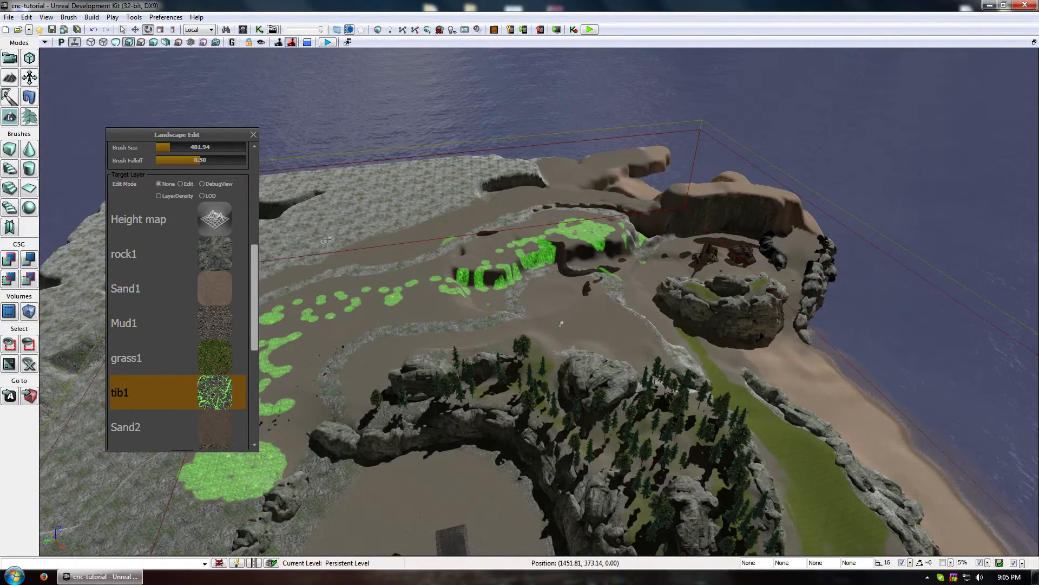
pyautogui.moveTo(539, 302)
pyautogui.mouseDown(button='right')
pyautogui.moveTo(494, 301)
pyautogui.moveTo(552, 301)
pyautogui.mouseUp(button='right')
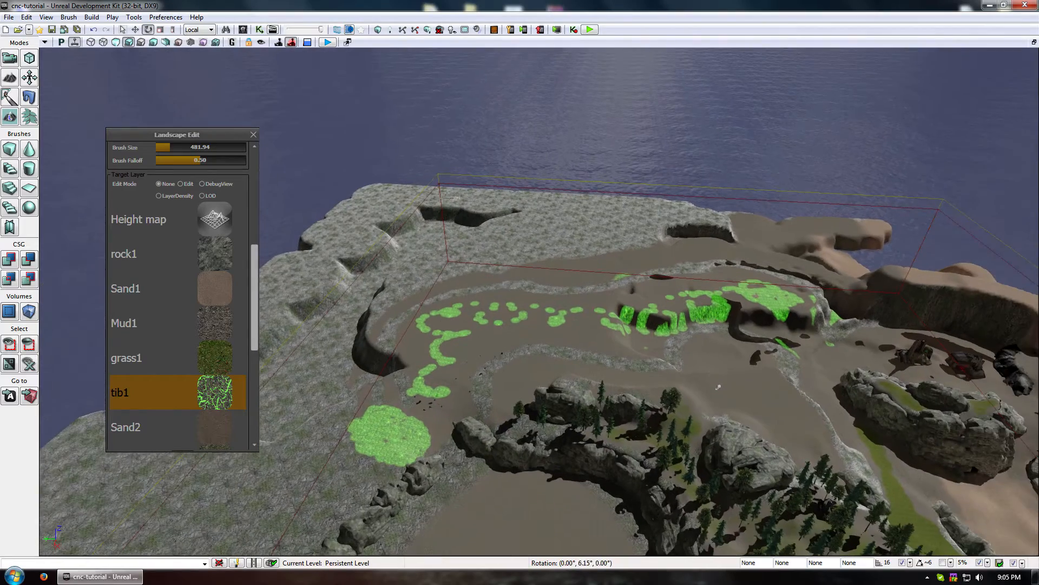
pyautogui.moveTo(452, 177); pyautogui.dragTo(373, 276)
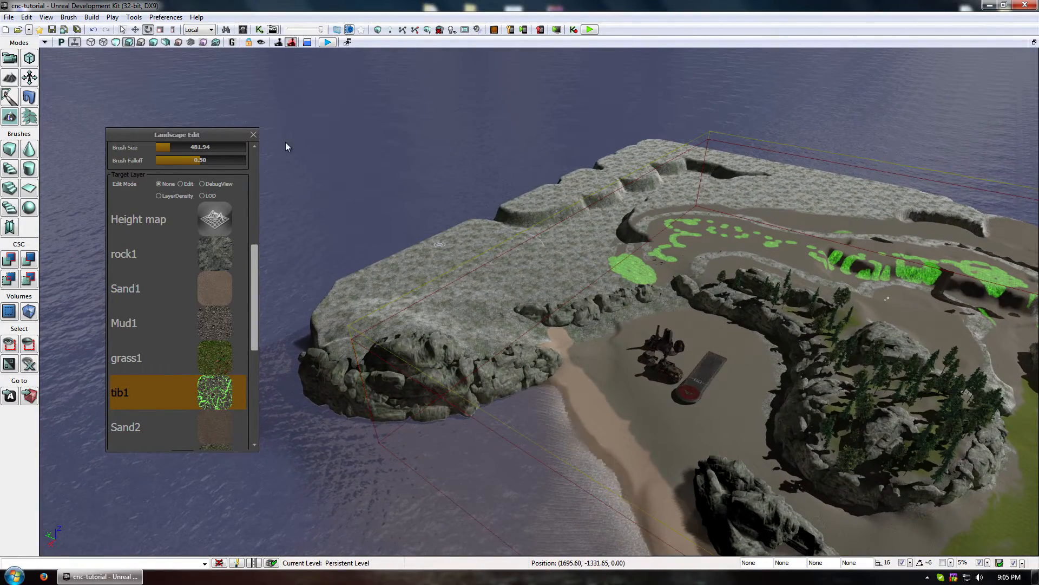
# - Close the landscape editing tools and inspect the painted ground from the airstrip base along the tiberium path to the sandy cliffs
pyautogui.click(254, 135)
pyautogui.moveTo(347, 206)
pyautogui.mouseDown()
pyautogui.moveTo(352, 282)
pyautogui.moveTo(351, 206)
pyautogui.mouseUp()
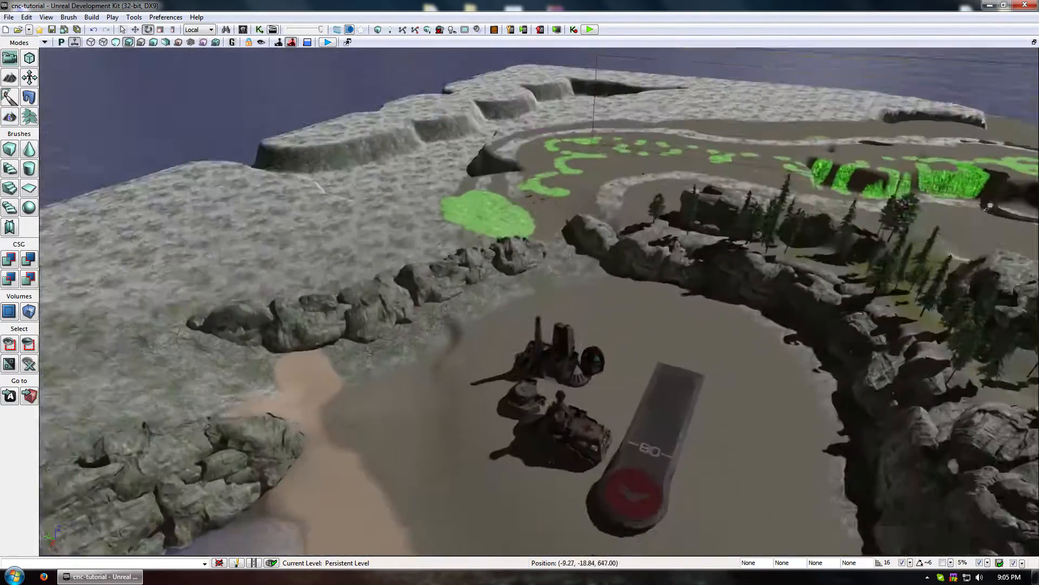
pyautogui.moveTo(352, 205); pyautogui.dragTo(351, 244, button='right')
pyautogui.moveTo(352, 243); pyautogui.dragTo(401, 135)
pyautogui.moveTo(392, 341); pyautogui.dragTo(380, 341)
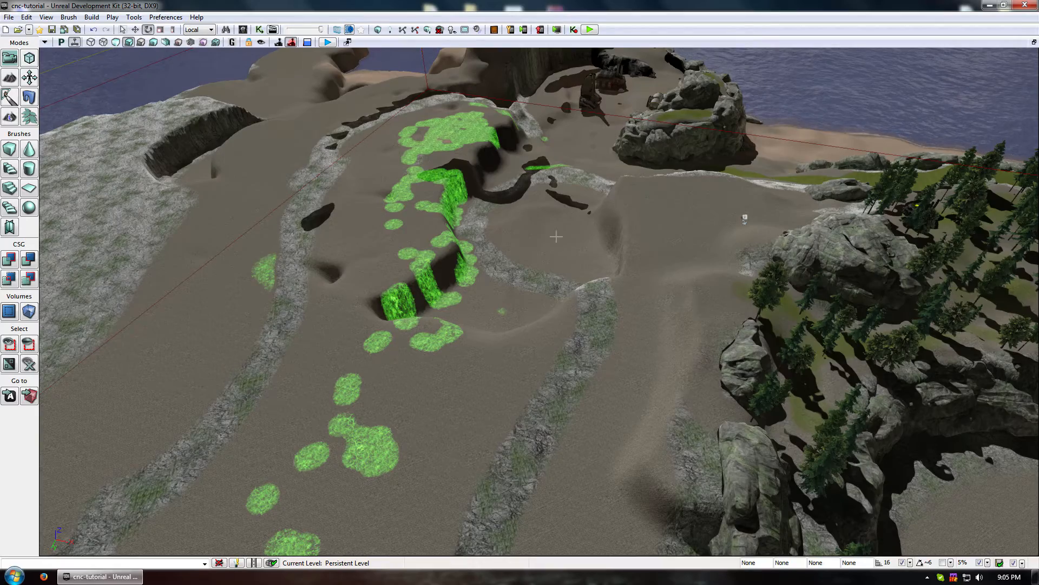
pyautogui.moveTo(556, 237); pyautogui.dragTo(812, 113)
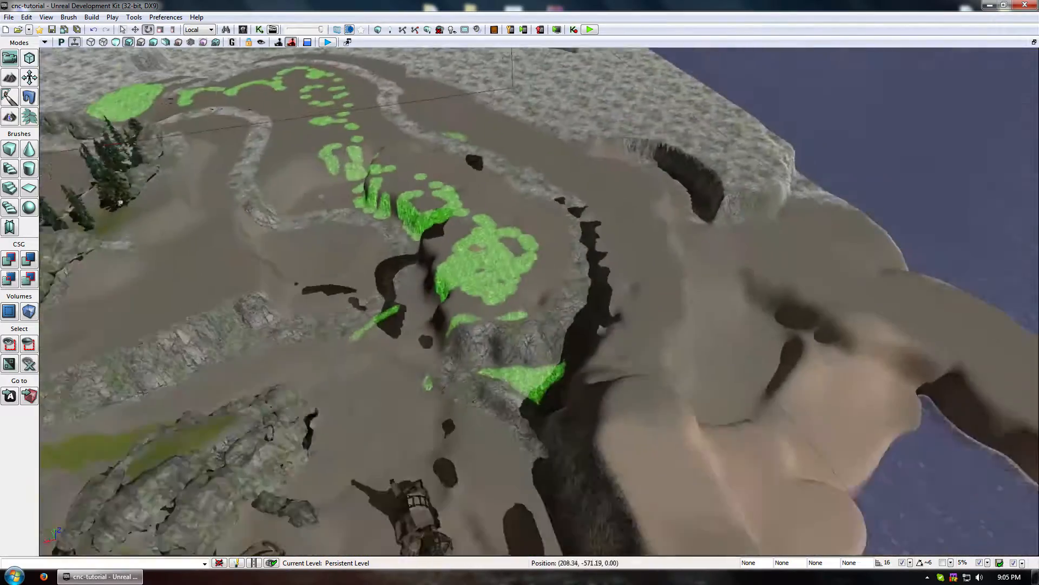
pyautogui.moveTo(541, 217); pyautogui.dragTo(528, 335)
pyautogui.moveTo(528, 336); pyautogui.dragTo(528, 270, button='right')
pyautogui.moveTo(528, 270); pyautogui.dragTo(282, 203)
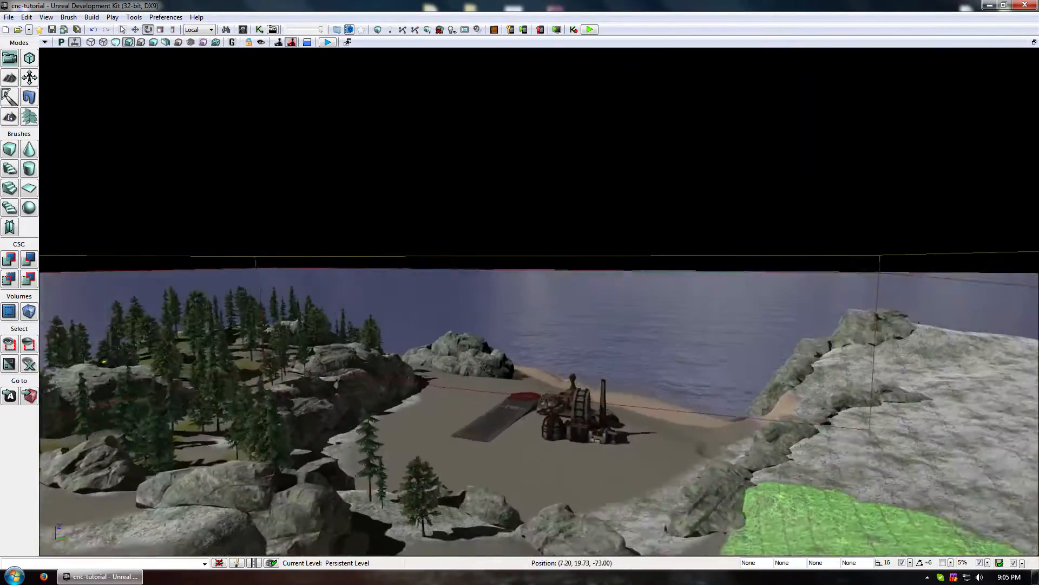
pyautogui.moveTo(130, 60); pyautogui.dragTo(129, 76)
pyautogui.moveTo(129, 76); pyautogui.dragTo(128, 87, button='right')
pyautogui.moveTo(128, 87); pyautogui.dragTo(125, 107)
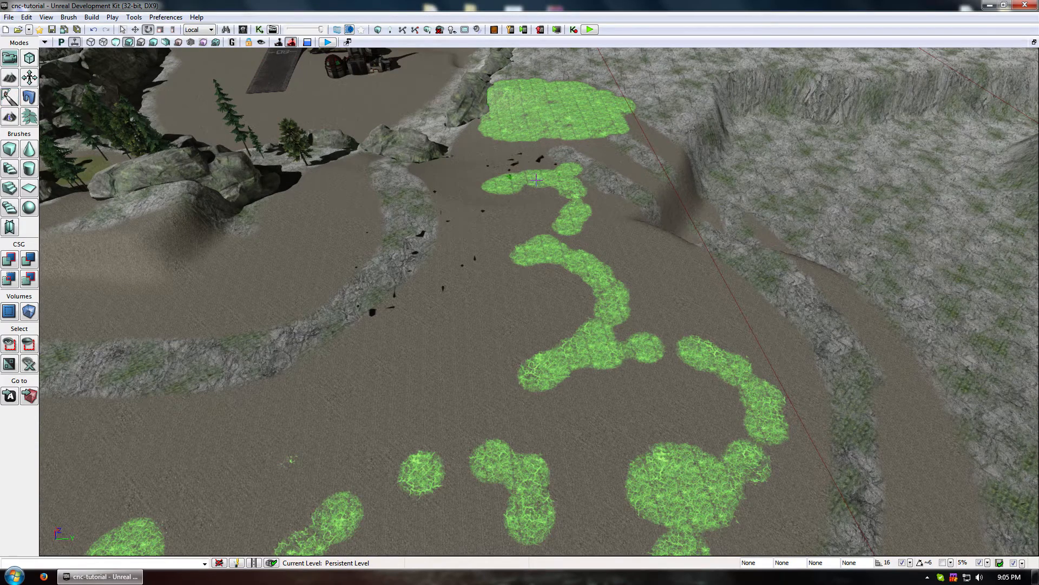
# - With a brush size of about 1427, lower the height map between the large tiberium patch and the rock wall's end
pyautogui.click(16, 122)
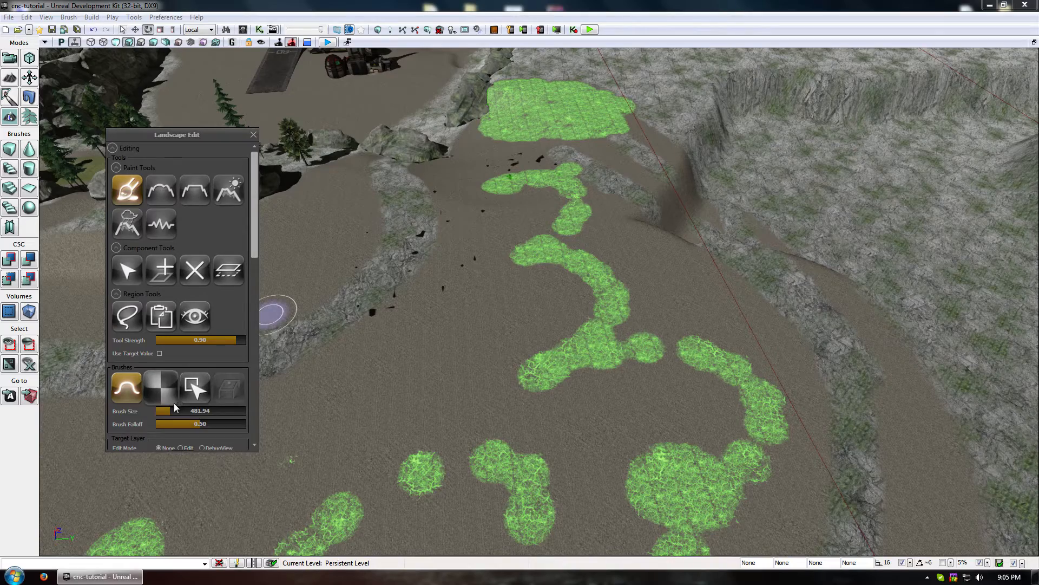
pyautogui.click(194, 410)
pyautogui.moveTo(407, 413)
pyautogui.mouseDown()
pyautogui.moveTo(433, 216)
pyautogui.moveTo(754, 331)
pyautogui.moveTo(594, 551)
pyautogui.moveTo(501, 383)
pyautogui.mouseUp()
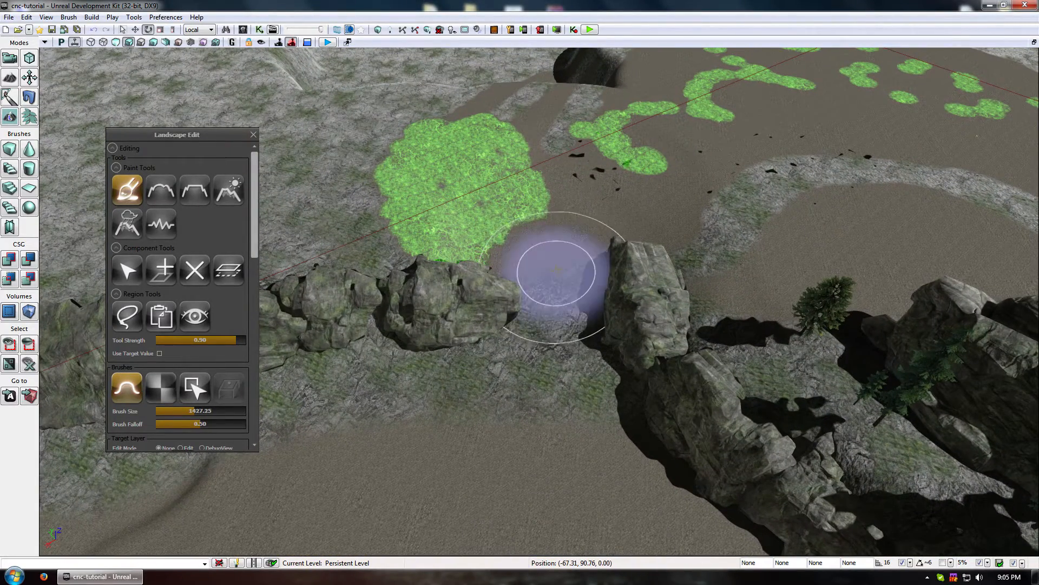
pyautogui.scroll(-3, 249, 307)
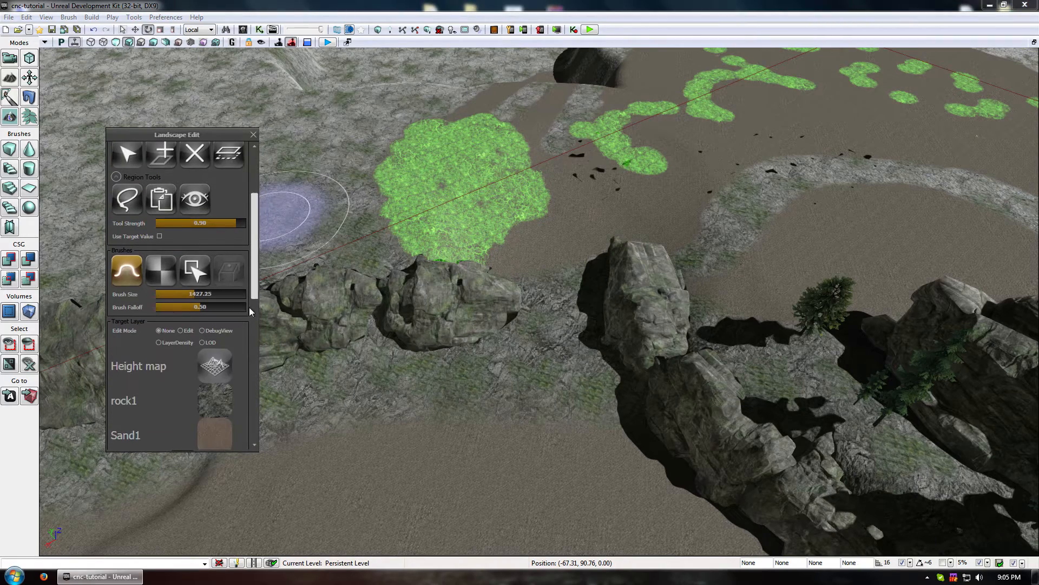
pyautogui.click(217, 372)
pyautogui.keyDown('ctrl'); pyautogui.keyDown('shift'); pyautogui.moveTo(596, 259); pyautogui.dragTo(566, 225); pyautogui.keyUp('shift'); pyautogui.keyUp('ctrl')
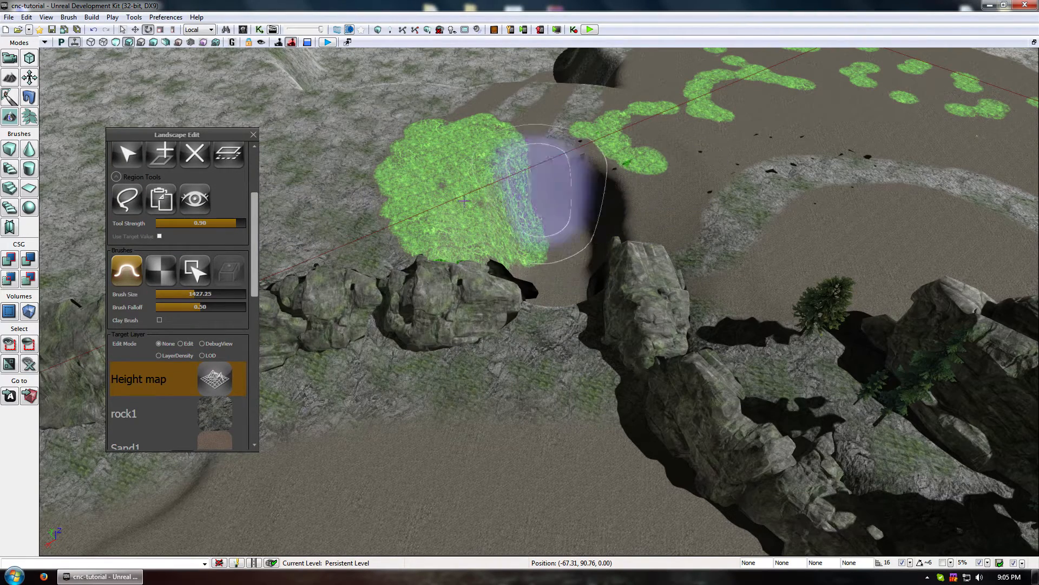
# - Flatten the ground under the large tiberium patch and the start of the tiberium path down to the lowered height
pyautogui.scroll(-3, 256, 253)
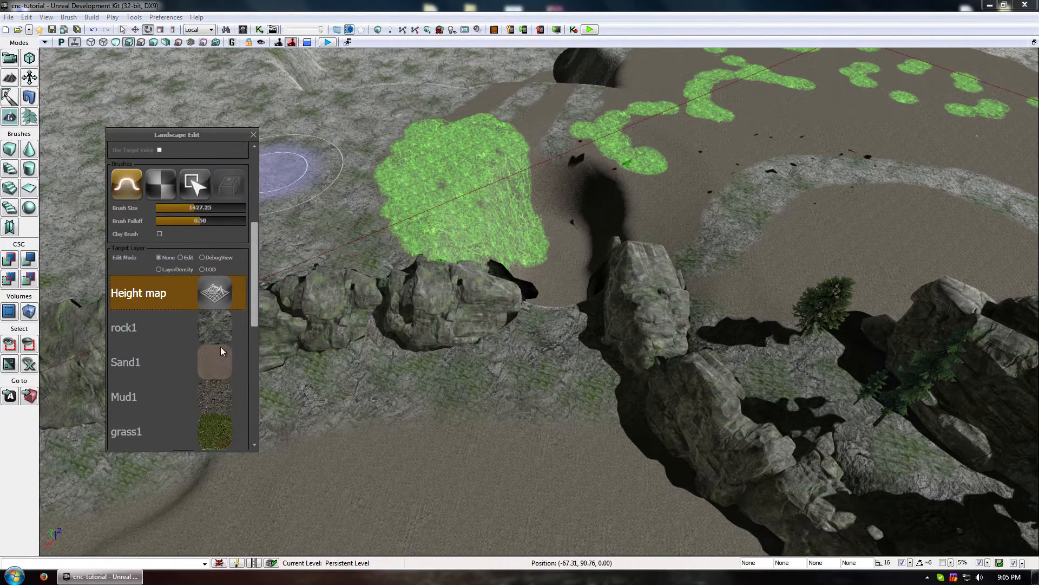
pyautogui.scroll(6, 227, 233)
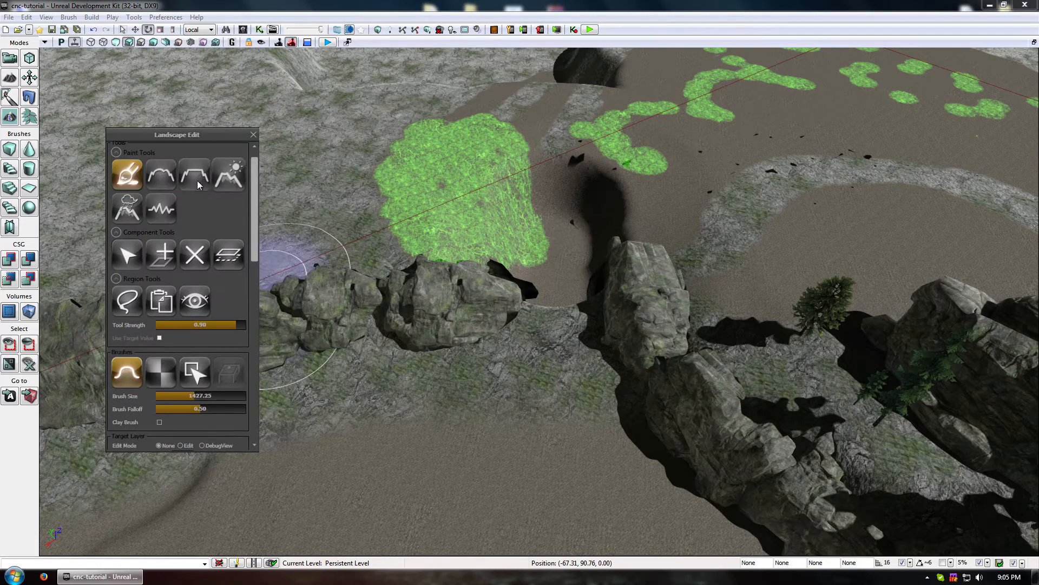
pyautogui.click(196, 176)
pyautogui.moveTo(552, 292)
pyautogui.keyDown('ctrl'); pyautogui.mouseDown()
pyautogui.moveTo(546, 266)
pyautogui.moveTo(568, 228)
pyautogui.moveTo(614, 241)
pyautogui.moveTo(622, 228)
pyautogui.moveTo(608, 251)
pyautogui.moveTo(673, 197)
pyautogui.moveTo(500, 230)
pyautogui.moveTo(466, 206)
pyautogui.moveTo(482, 185)
pyautogui.moveTo(433, 200)
pyautogui.moveTo(383, 186)
pyautogui.moveTo(493, 157)
pyautogui.moveTo(464, 172)
pyautogui.mouseUp(); pyautogui.keyUp('ctrl')
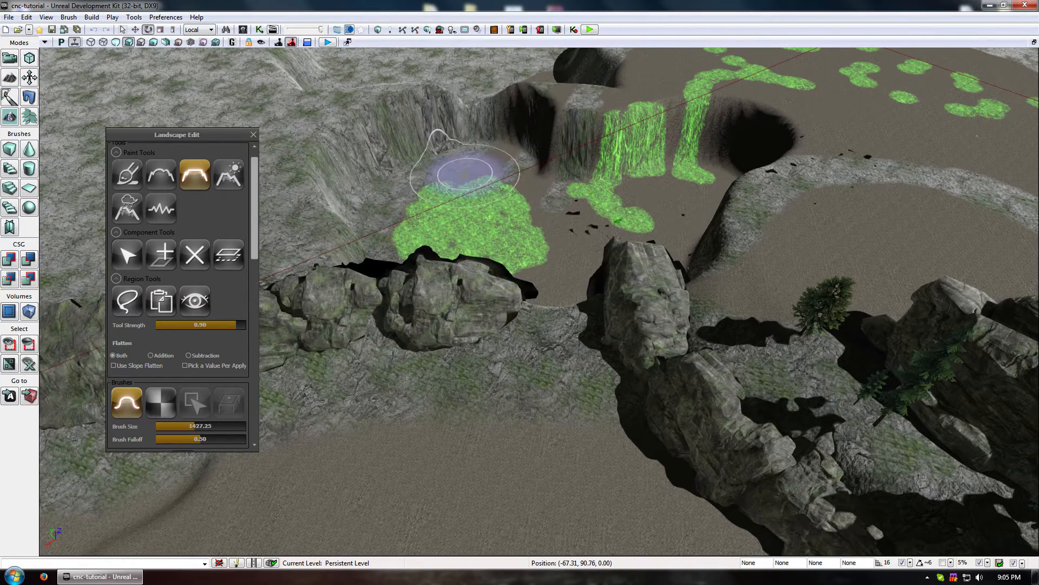
pyautogui.moveTo(465, 173)
pyautogui.mouseDown(button='right')
pyautogui.moveTo(464, 135)
pyautogui.moveTo(460, 271)
pyautogui.mouseUp(button='right')
pyautogui.moveTo(460, 271); pyautogui.dragTo(488, 70)
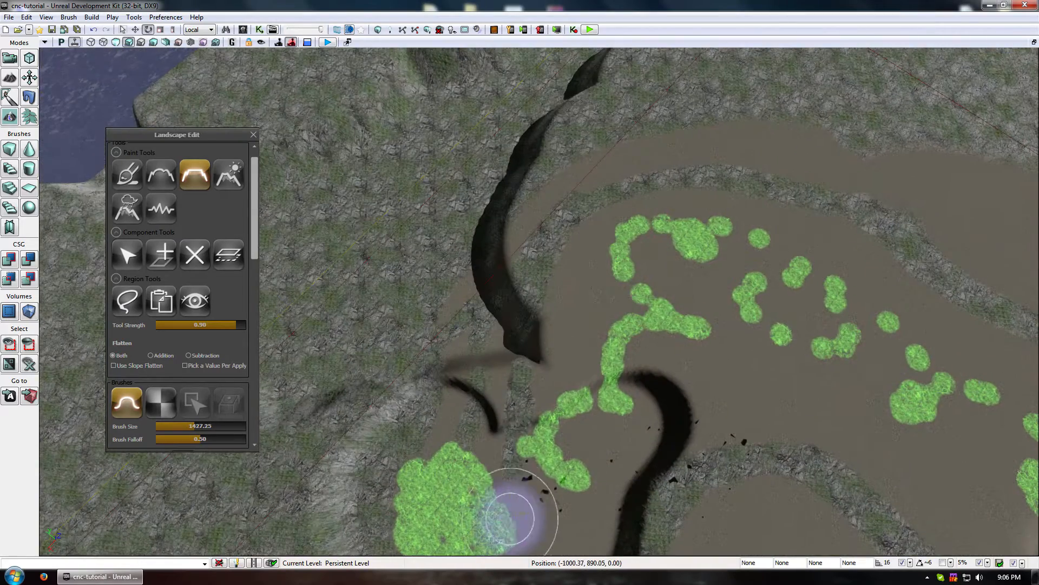
# - Continue flattening along the tiberium path to the far tiberium patch, sinking it between steep cliffs on both sides
pyautogui.moveTo(510, 517)
pyautogui.keyDown('ctrl'); pyautogui.mouseDown()
pyautogui.moveTo(566, 395)
pyautogui.moveTo(574, 306)
pyautogui.moveTo(599, 255)
pyautogui.moveTo(770, 237)
pyautogui.moveTo(953, 327)
pyautogui.moveTo(1018, 374)
pyautogui.mouseUp(); pyautogui.keyUp('ctrl')
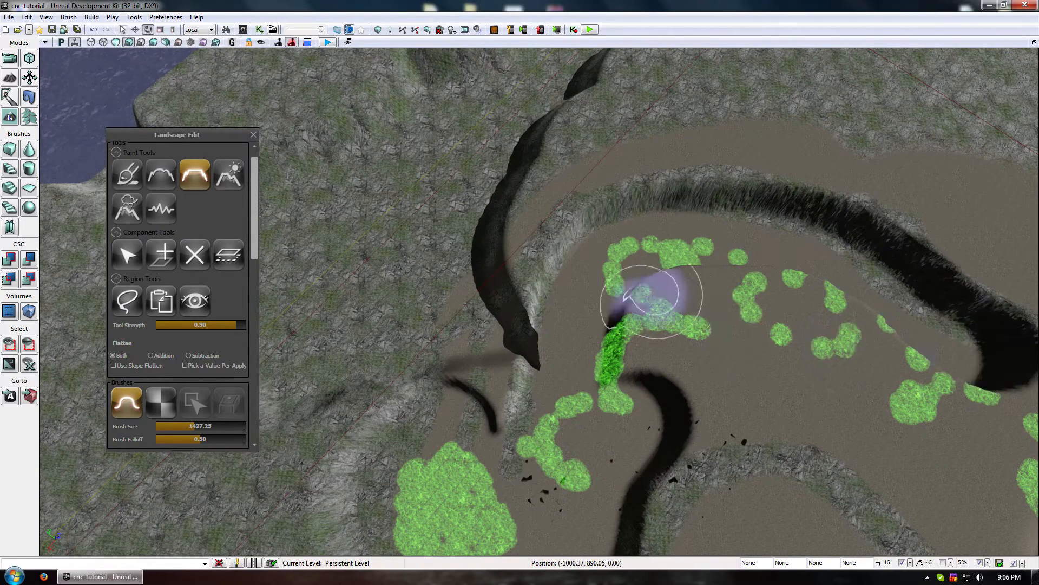
pyautogui.moveTo(652, 300); pyautogui.dragTo(688, 271, button='right')
pyautogui.moveTo(579, 271)
pyautogui.keyDown('ctrl'); pyautogui.mouseDown()
pyautogui.moveTo(628, 228)
pyautogui.moveTo(696, 129)
pyautogui.moveTo(737, 120)
pyautogui.moveTo(778, 130)
pyautogui.mouseUp(); pyautogui.keyUp('ctrl')
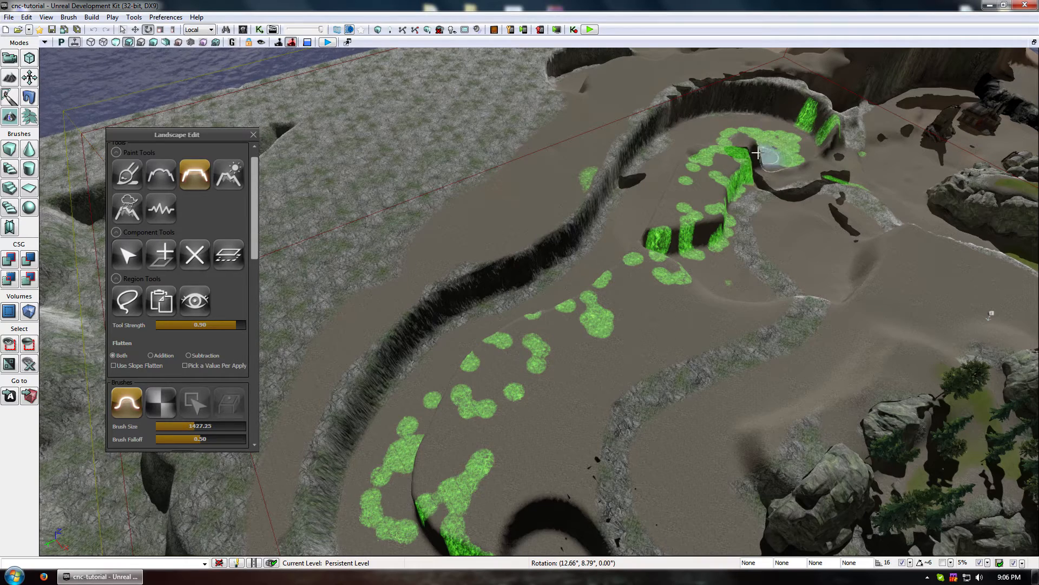
pyautogui.moveTo(679, 173)
pyautogui.keyDown('ctrl'); pyautogui.mouseDown()
pyautogui.moveTo(589, 287)
pyautogui.moveTo(413, 441)
pyautogui.moveTo(534, 534)
pyautogui.moveTo(538, 482)
pyautogui.moveTo(575, 410)
pyautogui.moveTo(661, 343)
pyautogui.moveTo(746, 313)
pyautogui.moveTo(738, 218)
pyautogui.moveTo(680, 301)
pyautogui.moveTo(638, 281)
pyautogui.moveTo(464, 473)
pyautogui.moveTo(455, 510)
pyautogui.mouseUp(); pyautogui.keyUp('ctrl')
pyautogui.moveTo(477, 305)
pyautogui.keyDown('ctrl'); pyautogui.mouseDown()
pyautogui.moveTo(476, 251)
pyautogui.moveTo(360, 260)
pyautogui.moveTo(316, 298)
pyautogui.moveTo(313, 389)
pyautogui.moveTo(447, 379)
pyautogui.moveTo(561, 413)
pyautogui.moveTo(337, 338)
pyautogui.moveTo(379, 325)
pyautogui.mouseUp(); pyautogui.keyUp('ctrl')
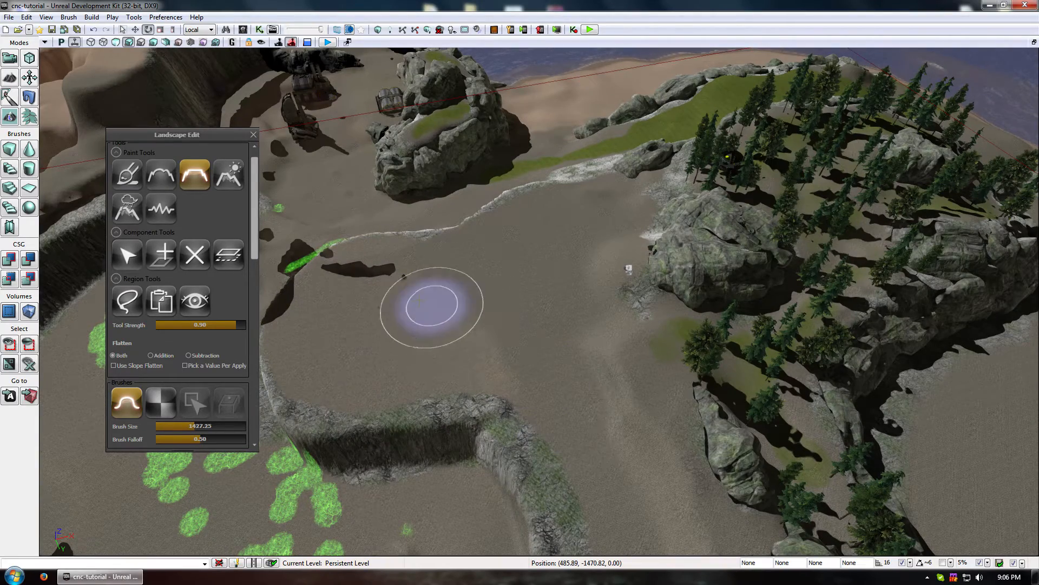
pyautogui.moveTo(433, 307)
pyautogui.mouseDown()
pyautogui.moveTo(599, 529)
pyautogui.moveTo(564, 538)
pyautogui.moveTo(222, 533)
pyautogui.moveTo(216, 379)
pyautogui.moveTo(430, 248)
pyautogui.moveTo(436, 311)
pyautogui.mouseUp()
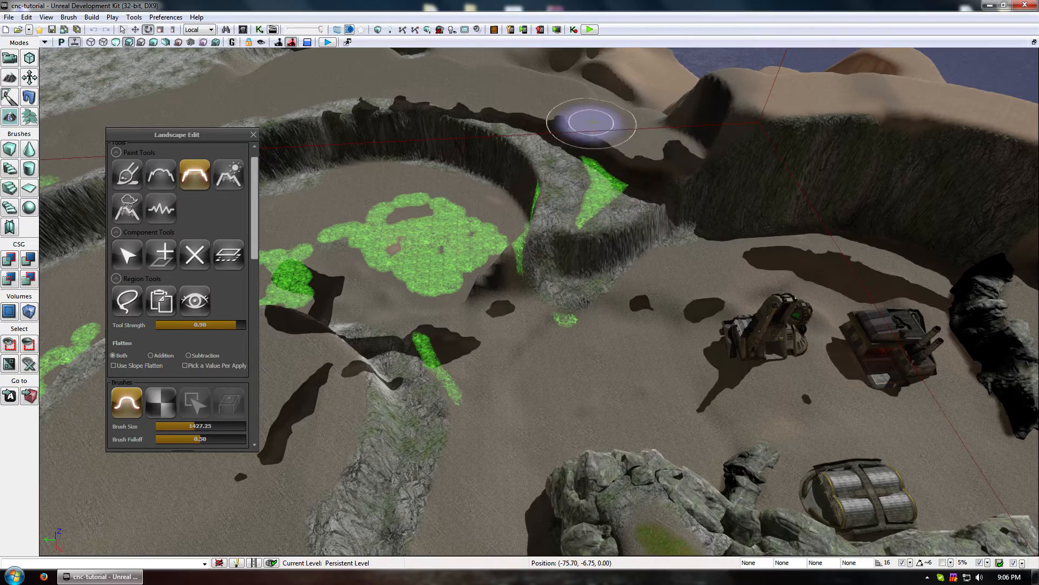
# - Flatten a raised, rounded terrace over the tiberium spots in the middle of the sunken path
pyautogui.moveTo(566, 197)
pyautogui.mouseDown(button='right')
pyautogui.moveTo(610, 422)
pyautogui.moveTo(494, 288)
pyautogui.moveTo(691, 374)
pyautogui.moveTo(637, 360)
pyautogui.moveTo(674, 481)
pyautogui.moveTo(233, 441)
pyautogui.moveTo(487, 379)
pyautogui.moveTo(672, 498)
pyautogui.moveTo(476, 220)
pyautogui.moveTo(363, 90)
pyautogui.moveTo(487, 346)
pyautogui.moveTo(456, 366)
pyautogui.moveTo(373, 528)
pyautogui.moveTo(638, 232)
pyautogui.moveTo(742, 522)
pyautogui.moveTo(433, 325)
pyautogui.moveTo(178, 122)
pyautogui.moveTo(568, 235)
pyautogui.moveTo(605, 336)
pyautogui.moveTo(645, 537)
pyautogui.moveTo(631, 361)
pyautogui.moveTo(238, 77)
pyautogui.moveTo(956, 515)
pyautogui.moveTo(561, 352)
pyautogui.mouseUp(button='right')
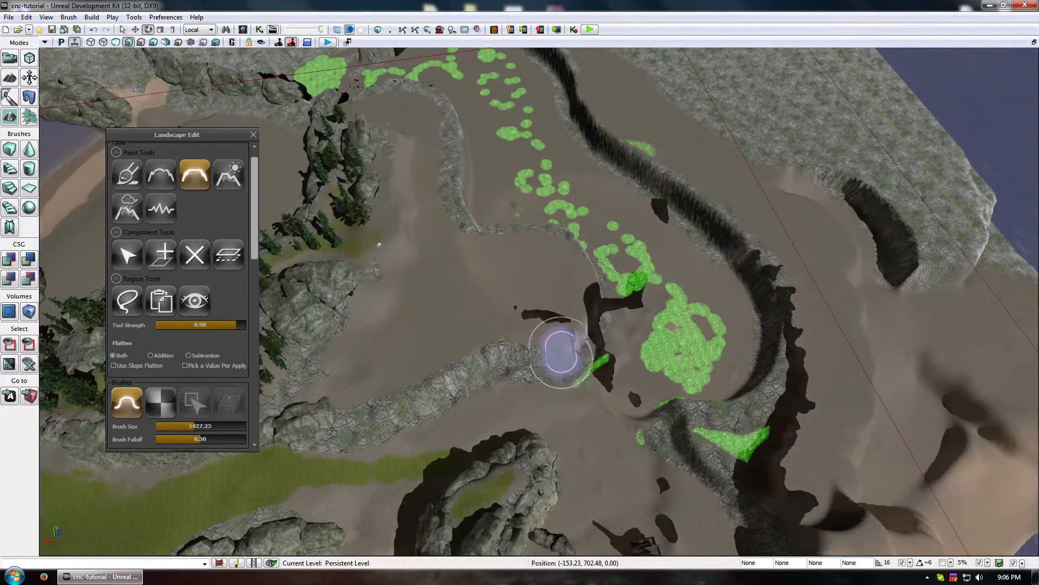
pyautogui.moveTo(539, 180)
pyautogui.mouseDown(button='right')
pyautogui.moveTo(519, 146)
pyautogui.moveTo(93, 126)
pyautogui.moveTo(81, 116)
pyautogui.mouseUp(button='right')
pyautogui.moveTo(631, 162); pyautogui.dragTo(636, 179, button='right')
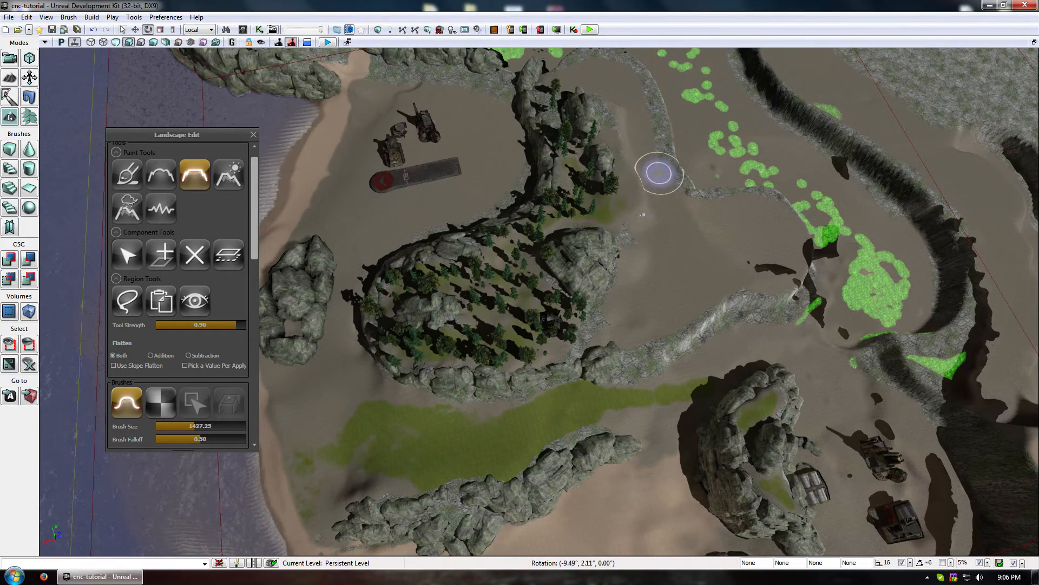
pyautogui.moveTo(642, 215)
pyautogui.mouseDown(button='right')
pyautogui.moveTo(624, 385)
pyautogui.moveTo(622, 206)
pyautogui.mouseUp(button='right')
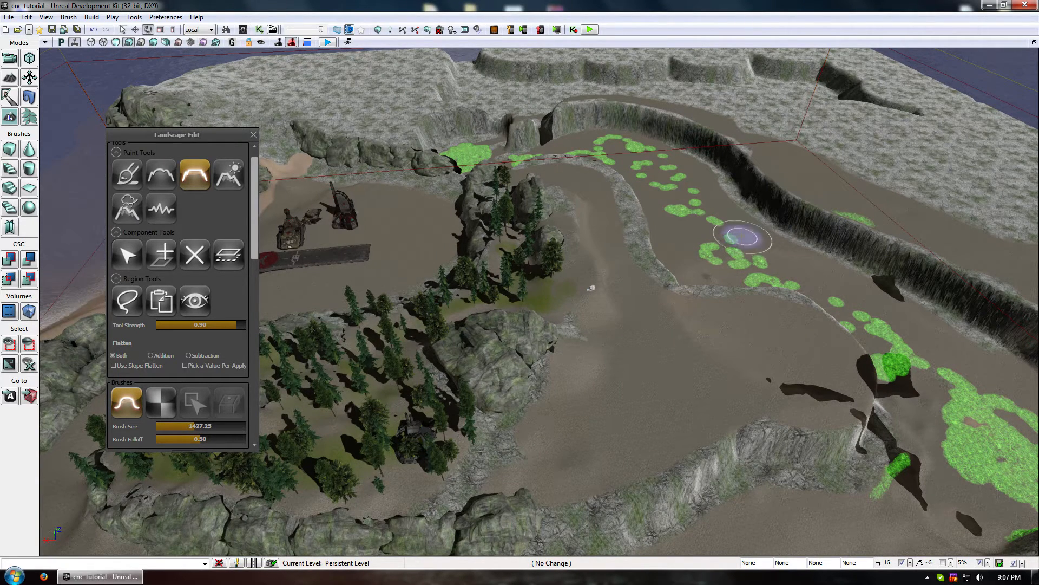
pyautogui.moveTo(807, 234); pyautogui.dragTo(789, 276)
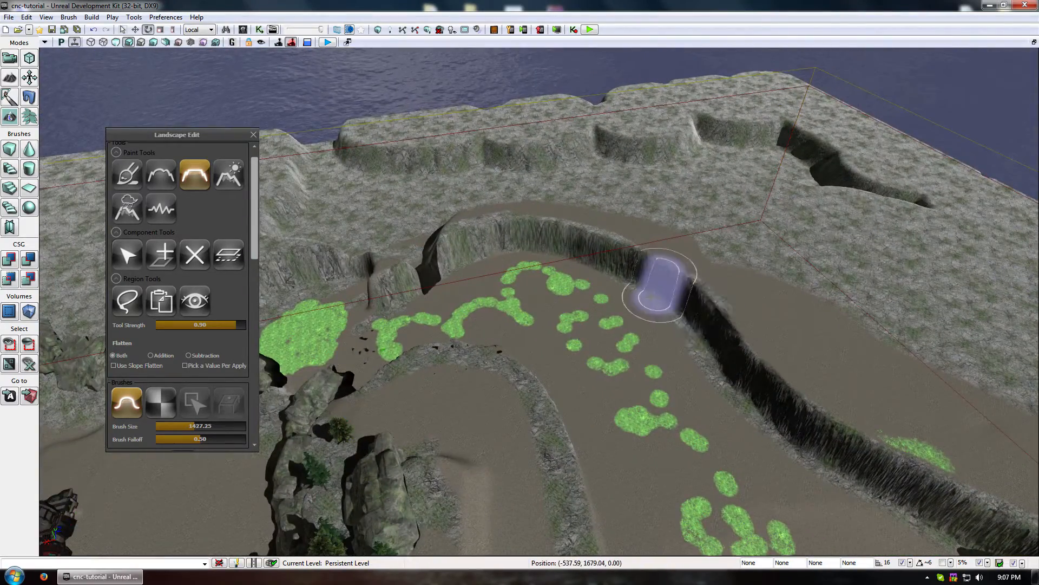
pyautogui.moveTo(660, 284)
pyautogui.mouseDown()
pyautogui.moveTo(726, 509)
pyautogui.moveTo(749, 541)
pyautogui.moveTo(939, 301)
pyautogui.moveTo(774, 271)
pyautogui.moveTo(881, 464)
pyautogui.moveTo(651, 251)
pyautogui.moveTo(622, 314)
pyautogui.moveTo(634, 294)
pyautogui.moveTo(698, 438)
pyautogui.moveTo(704, 314)
pyautogui.moveTo(399, 459)
pyautogui.moveTo(729, 427)
pyautogui.moveTo(406, 389)
pyautogui.moveTo(506, 344)
pyautogui.moveTo(294, 371)
pyautogui.mouseUp()
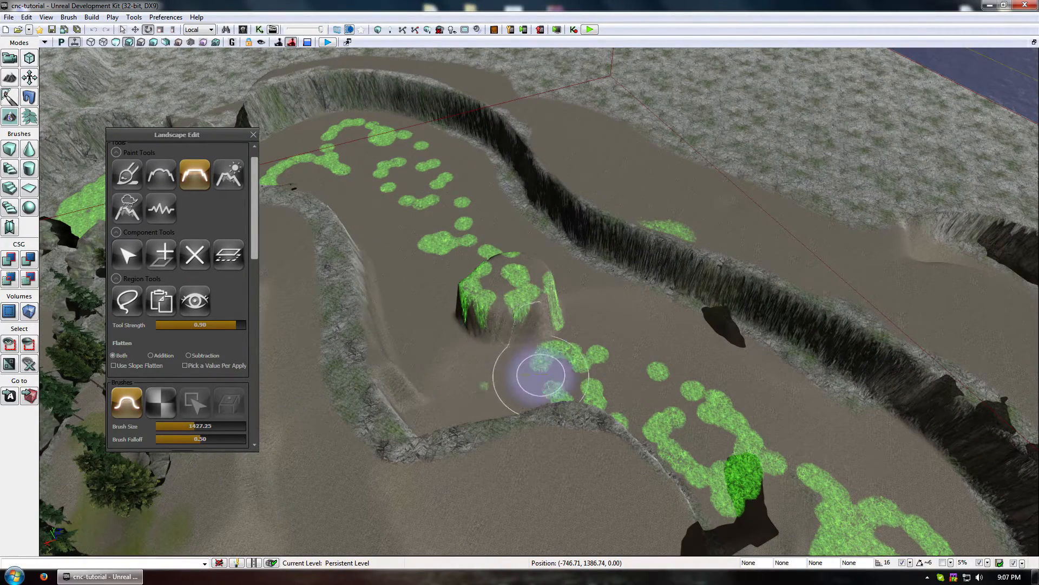
pyautogui.moveTo(411, 266); pyautogui.dragTo(399, 401)
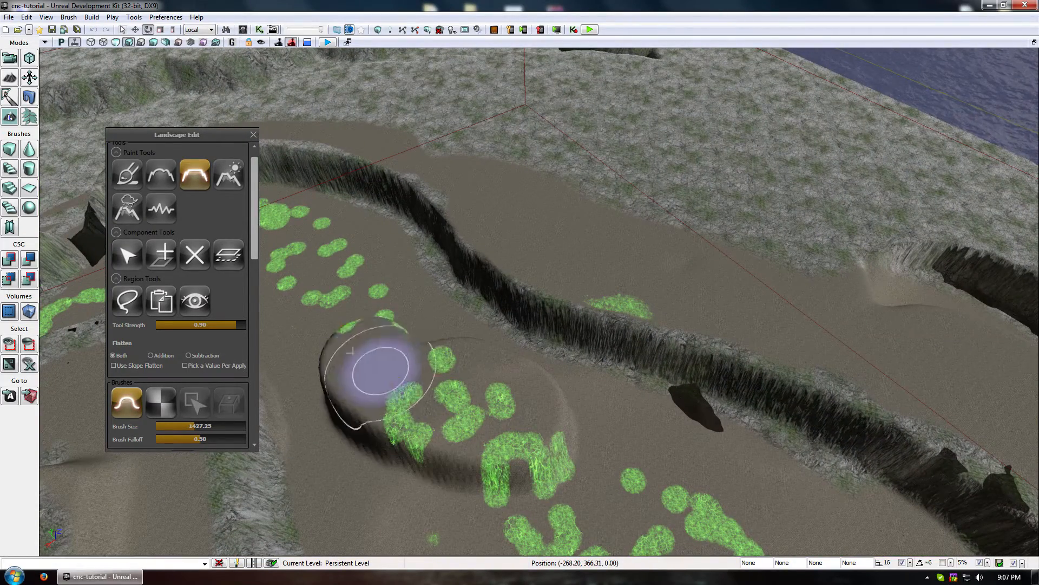
pyautogui.moveTo(412, 352); pyautogui.dragTo(393, 235)
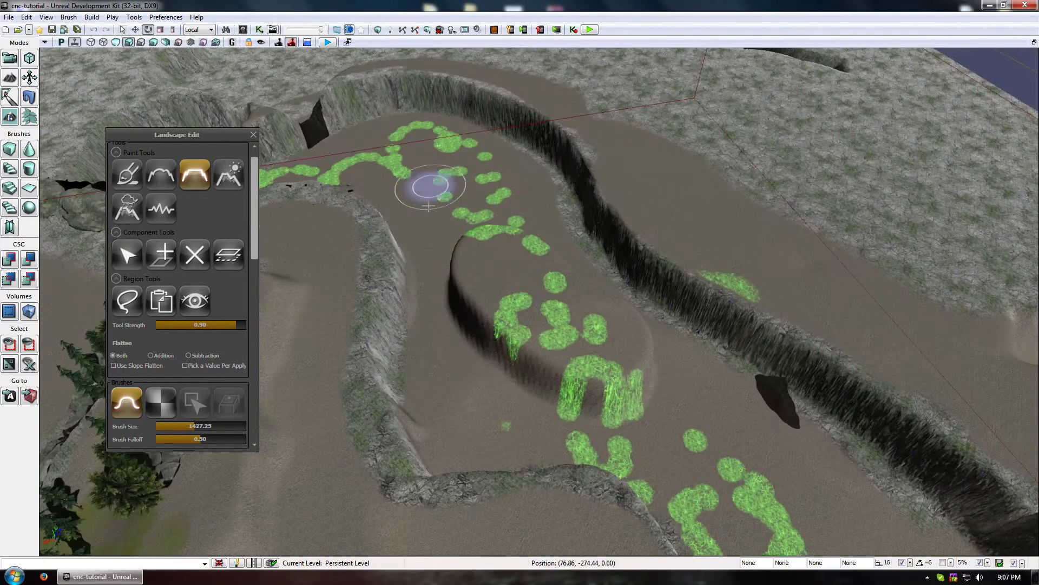
# - Extend the raised terrace along the sunken path and level its far side into the path floor
pyautogui.moveTo(429, 299)
pyautogui.keyDown('ctrl'); pyautogui.mouseDown()
pyautogui.moveTo(452, 371)
pyautogui.moveTo(598, 429)
pyautogui.moveTo(716, 424)
pyautogui.moveTo(675, 350)
pyautogui.moveTo(545, 226)
pyautogui.moveTo(615, 297)
pyautogui.moveTo(468, 231)
pyautogui.moveTo(301, 255)
pyautogui.moveTo(359, 348)
pyautogui.moveTo(309, 313)
pyautogui.moveTo(371, 331)
pyautogui.mouseUp(); pyautogui.keyUp('ctrl')
pyautogui.moveTo(594, 258); pyautogui.dragTo(510, 160, button='middle')
pyautogui.moveTo(510, 160); pyautogui.dragTo(573, 318, button='right')
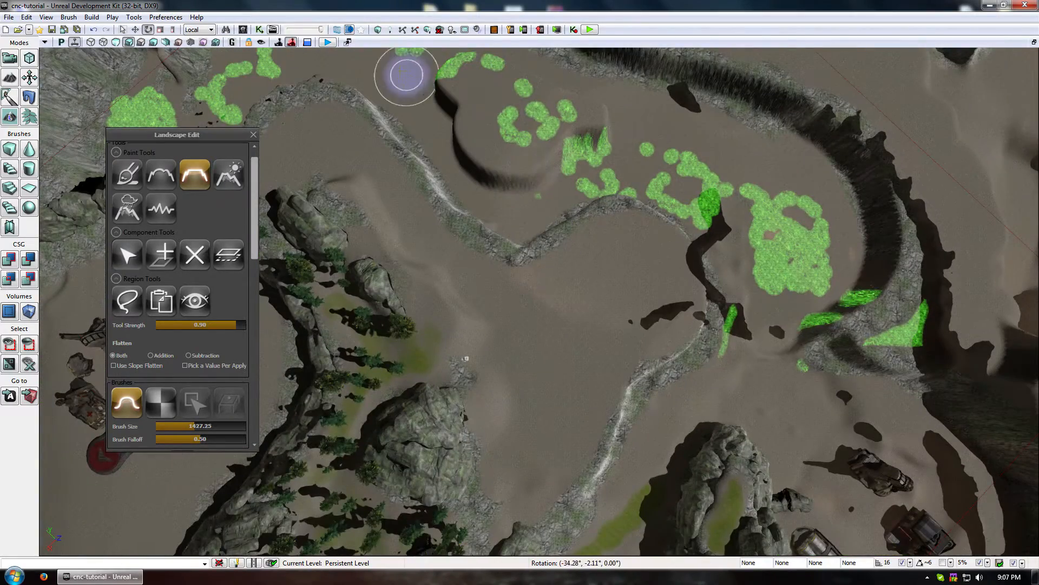
pyautogui.moveTo(424, 130)
pyautogui.keyDown('ctrl'); pyautogui.mouseDown()
pyautogui.moveTo(463, 179)
pyautogui.moveTo(537, 191)
pyautogui.mouseUp(); pyautogui.keyUp('ctrl')
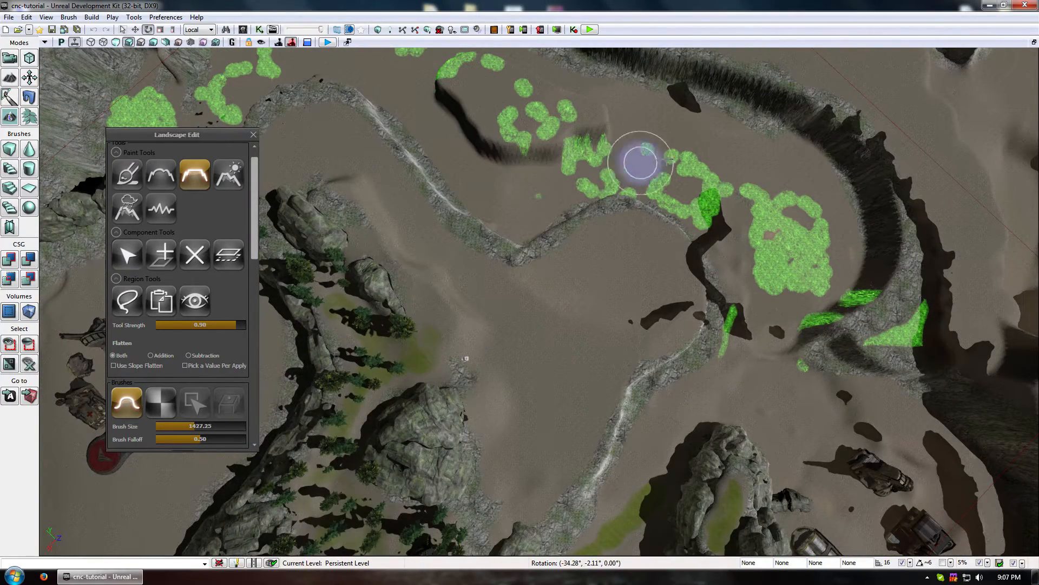
# - Examine the sunken tiberium path, the muddy plateau above it and the rocks around the forest from several angles
pyautogui.moveTo(622, 176); pyautogui.dragTo(618, 202, button='middle')
pyautogui.moveTo(441, 246)
pyautogui.mouseDown(button='right')
pyautogui.moveTo(460, 469)
pyautogui.moveTo(440, 253)
pyautogui.mouseUp(button='right')
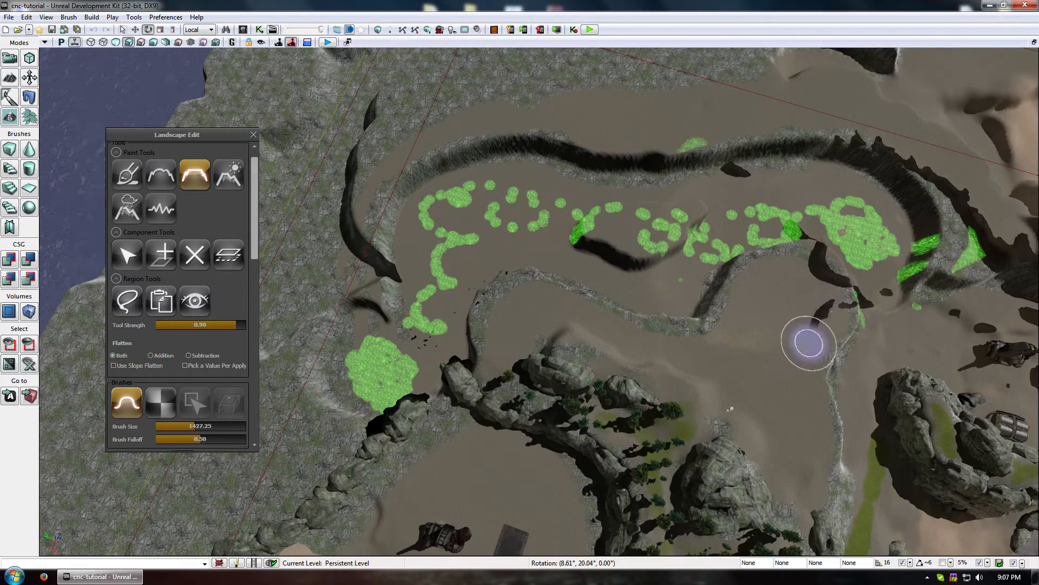
pyautogui.moveTo(769, 349); pyautogui.dragTo(768, 350, button='right')
pyautogui.moveTo(631, 348)
pyautogui.mouseDown(button='right')
pyautogui.moveTo(620, 307)
pyautogui.moveTo(632, 290)
pyautogui.moveTo(621, 313)
pyautogui.moveTo(589, 319)
pyautogui.mouseUp(button='right')
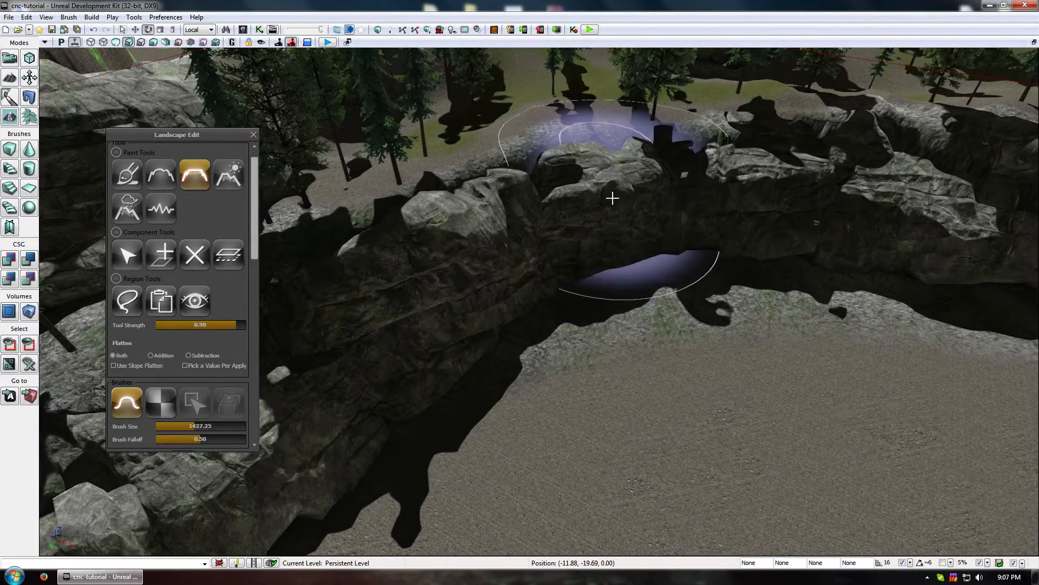
pyautogui.moveTo(596, 243)
pyautogui.mouseDown(button='right')
pyautogui.moveTo(620, 245)
pyautogui.moveTo(655, 398)
pyautogui.moveTo(594, 310)
pyautogui.moveTo(646, 312)
pyautogui.mouseUp(button='right')
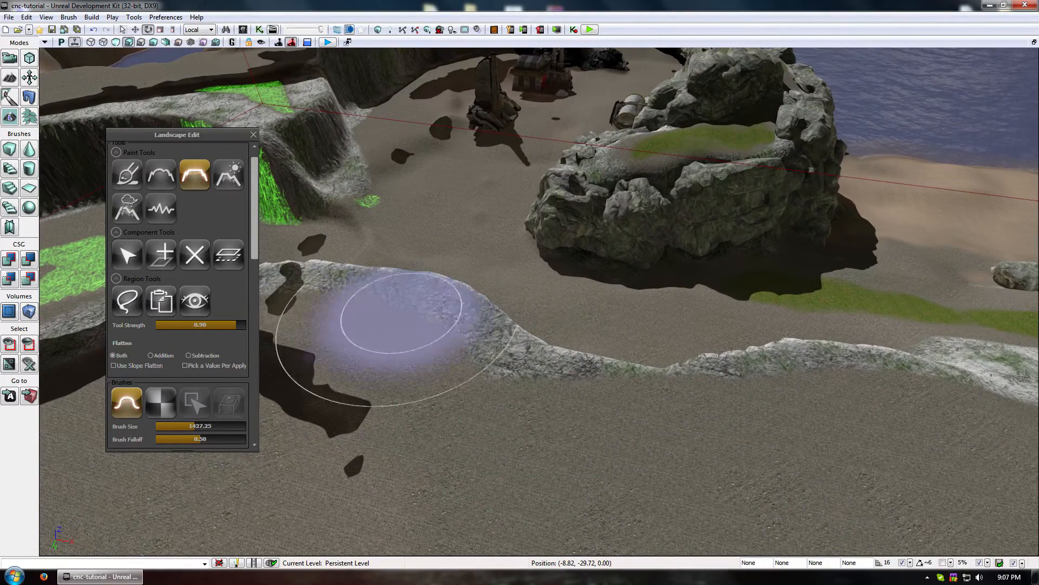
pyautogui.moveTo(429, 318)
pyautogui.mouseDown(button='right')
pyautogui.moveTo(358, 277)
pyautogui.moveTo(385, 517)
pyautogui.moveTo(385, 250)
pyautogui.mouseUp(button='right')
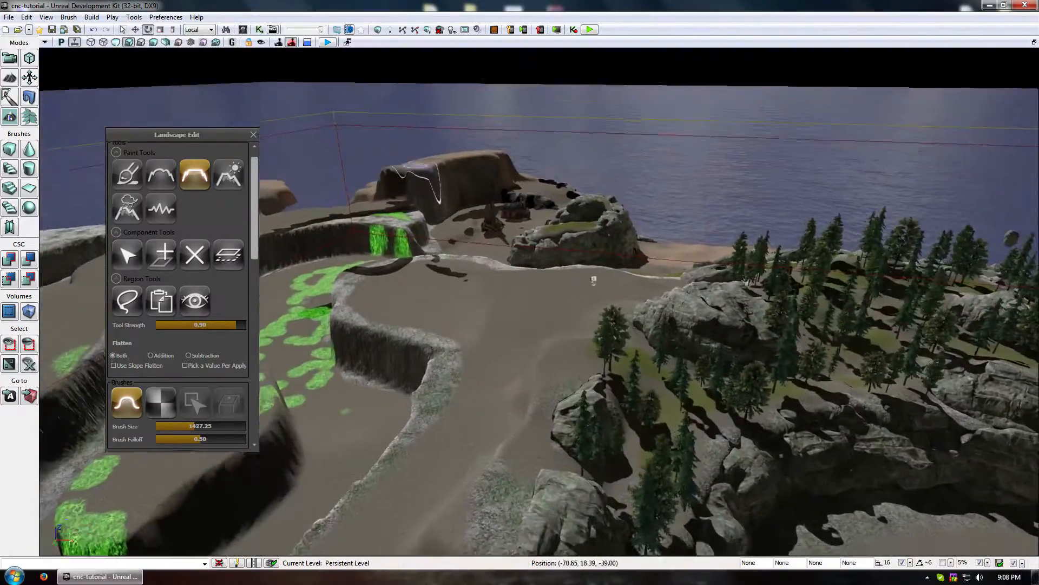
pyautogui.moveTo(431, 302); pyautogui.dragTo(430, 302, button='right')
pyautogui.moveTo(491, 291); pyautogui.dragTo(492, 290, button='right')
pyautogui.moveTo(498, 399); pyautogui.dragTo(499, 399, button='right')
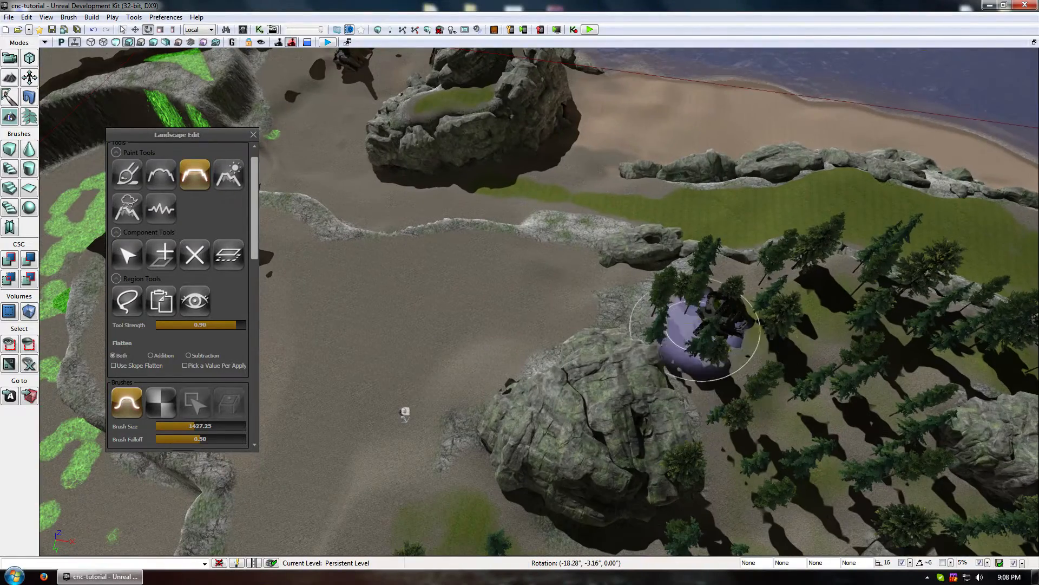
pyautogui.moveTo(617, 325); pyautogui.dragTo(617, 325, button='right')
pyautogui.moveTo(171, 64); pyautogui.dragTo(171, 64)
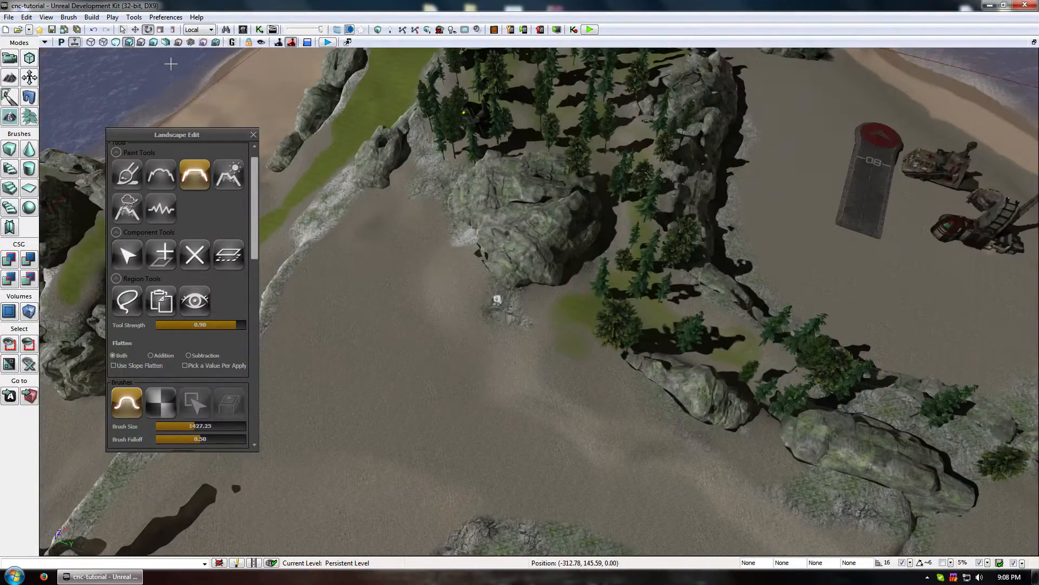
# - Close the landscape editing tools and place a copy of the large forest-edge boulder on the open muddy plateau
pyautogui.click(253, 135)
pyautogui.moveTo(487, 293); pyautogui.dragTo(487, 292, button='right')
pyautogui.moveTo(324, 246); pyautogui.dragTo(323, 246, button='right')
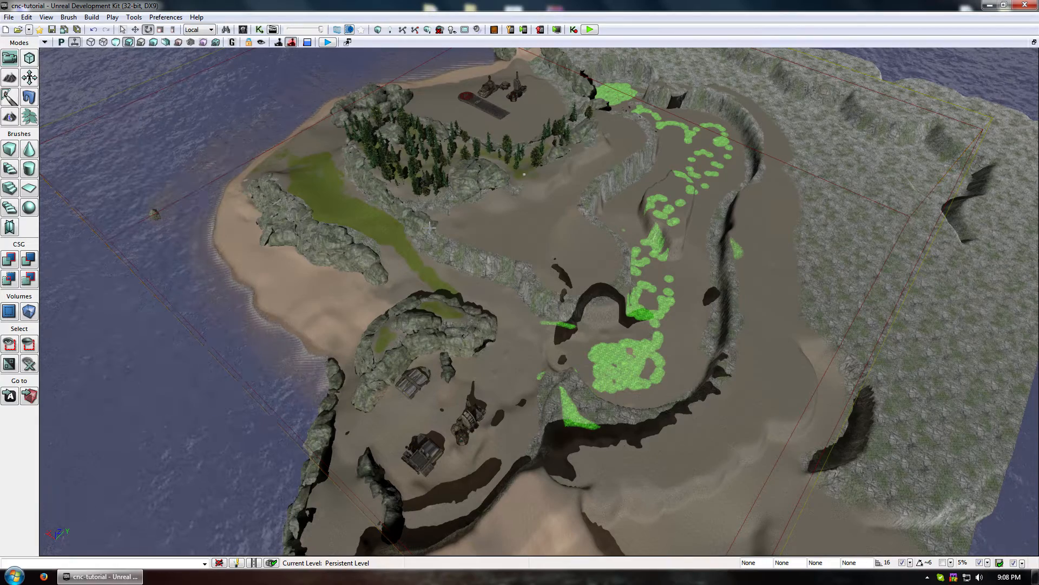
pyautogui.moveTo(453, 215)
pyautogui.mouseDown(button='right')
pyautogui.moveTo(447, 249)
pyautogui.moveTo(487, 233)
pyautogui.moveTo(504, 238)
pyautogui.moveTo(465, 223)
pyautogui.mouseUp(button='right')
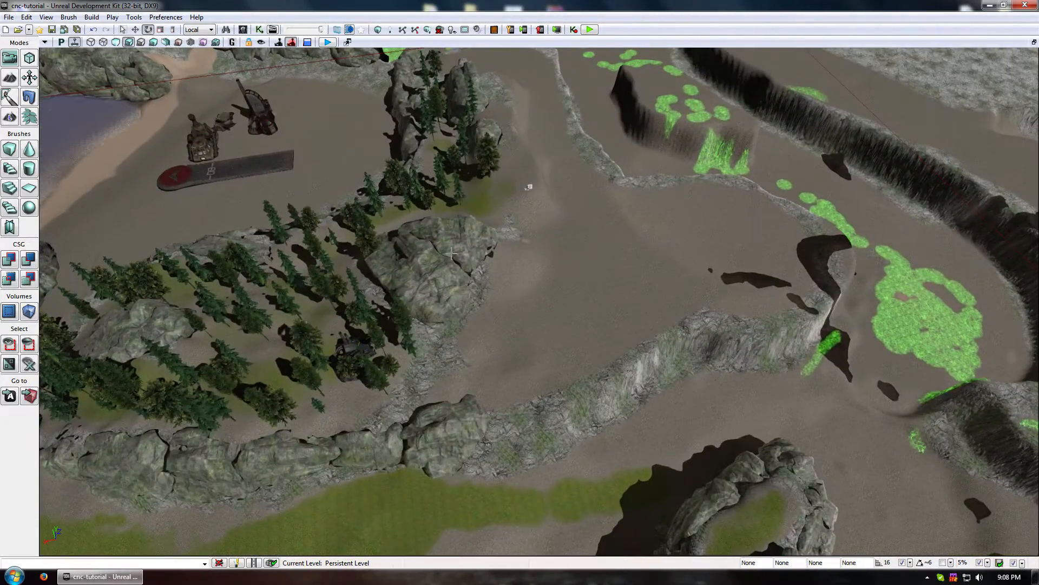
pyautogui.click(437, 287)
pyautogui.moveTo(438, 287); pyautogui.dragTo(387, 384, button='right')
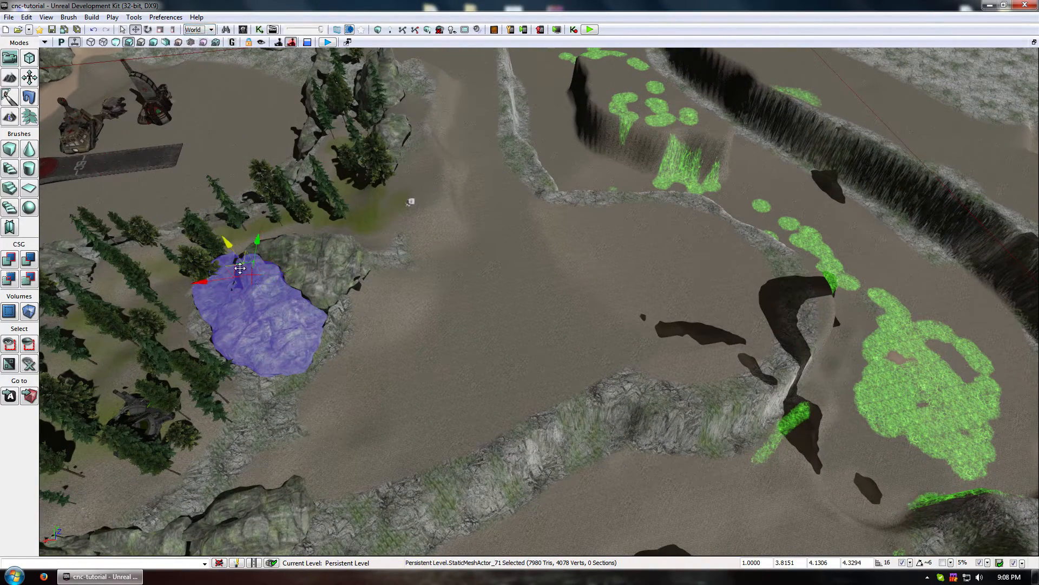
pyautogui.moveTo(268, 296); pyautogui.dragTo(442, 227)
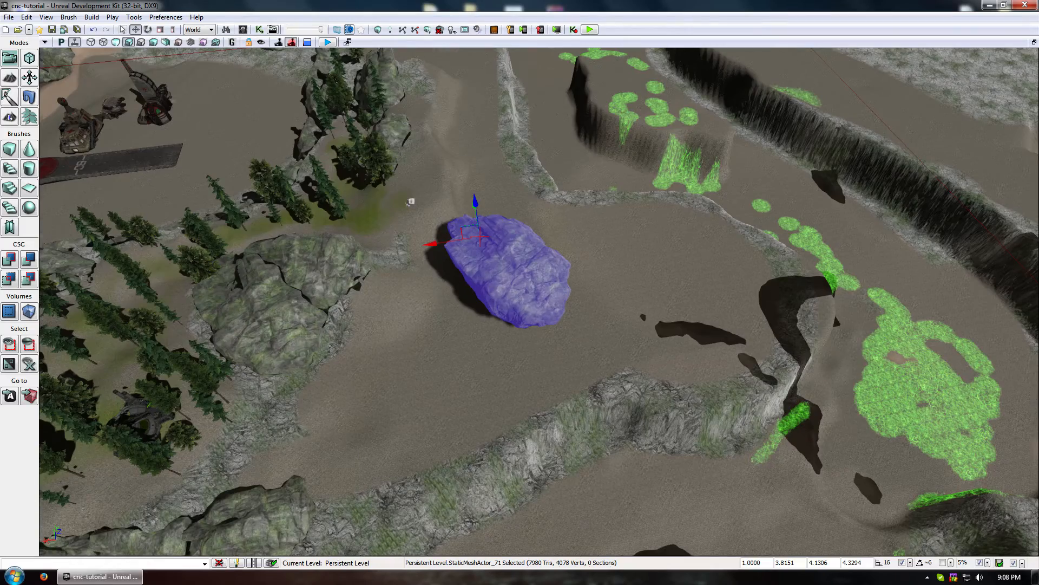
# - Duplicate the plateau boulder toward the bend of the cliff edge and rotate the copy
pyautogui.moveTo(358, 374); pyautogui.dragTo(398, 380, button='right')
pyautogui.moveTo(441, 342); pyautogui.dragTo(503, 352, button='right')
pyautogui.keyDown('alt'); pyautogui.moveTo(645, 313); pyautogui.dragTo(717, 172); pyautogui.keyUp('alt')
pyautogui.press('space')
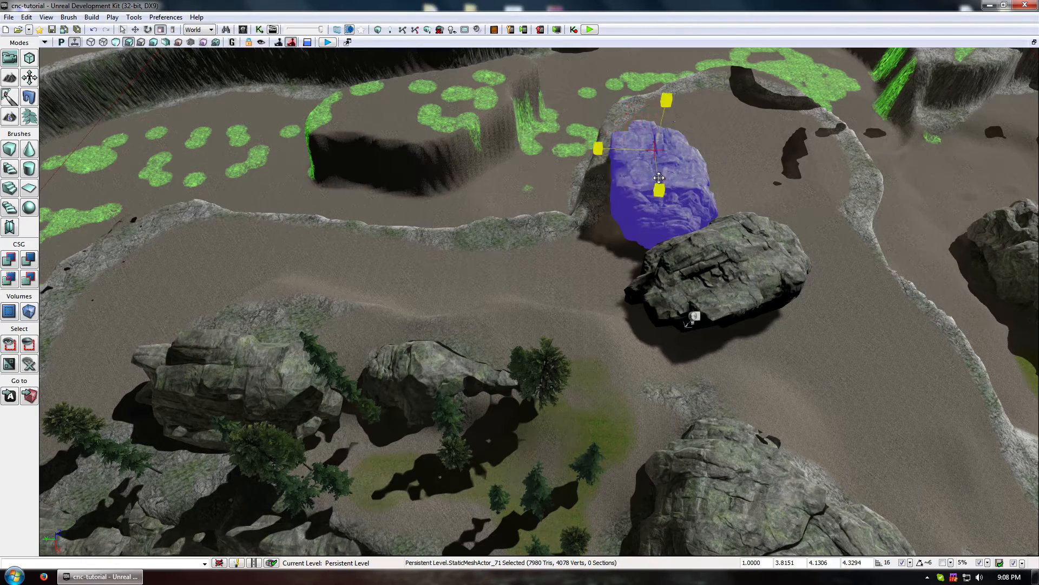
pyautogui.moveTo(638, 162); pyautogui.dragTo(705, 125)
# - Copy a plateau boulder to the narrow ledge beside the forest, rotate it and set it against the existing rocks
pyautogui.moveTo(705, 125); pyautogui.dragTo(549, 32, button='right')
pyautogui.click(457, 91)
pyautogui.keyDown('alt'); pyautogui.moveTo(511, 111); pyautogui.dragTo(577, 271); pyautogui.keyUp('alt')
pyautogui.press('space')
pyautogui.moveTo(563, 309); pyautogui.dragTo(484, 309)
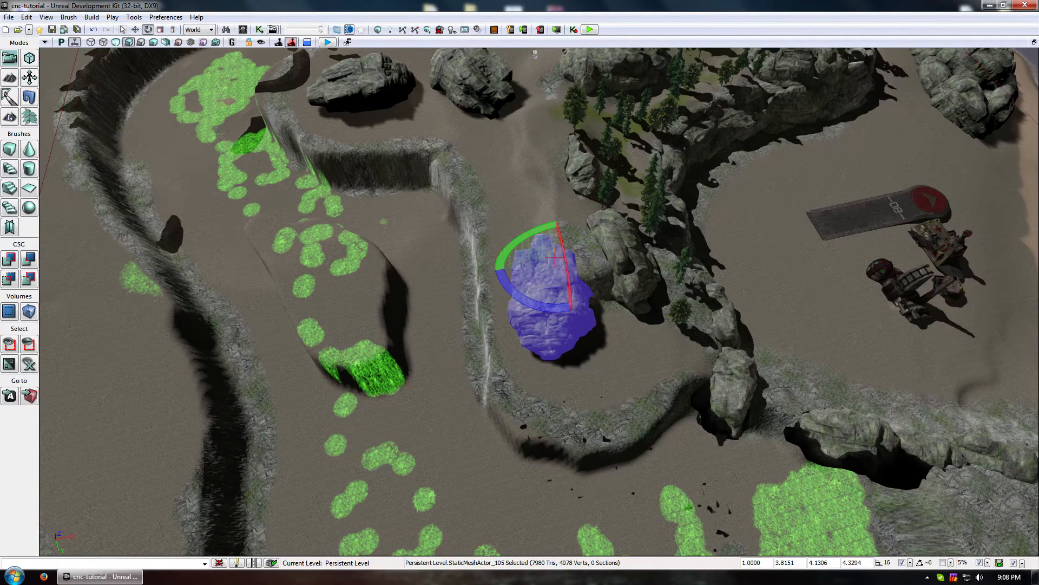
pyautogui.moveTo(565, 251); pyautogui.dragTo(566, 227)
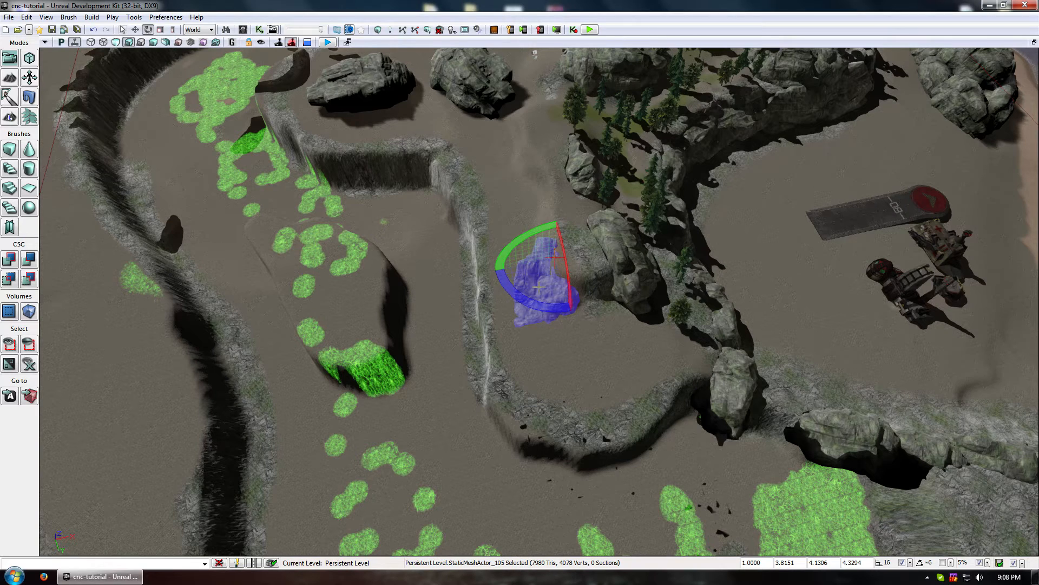
pyautogui.moveTo(555, 228); pyautogui.dragTo(581, 249)
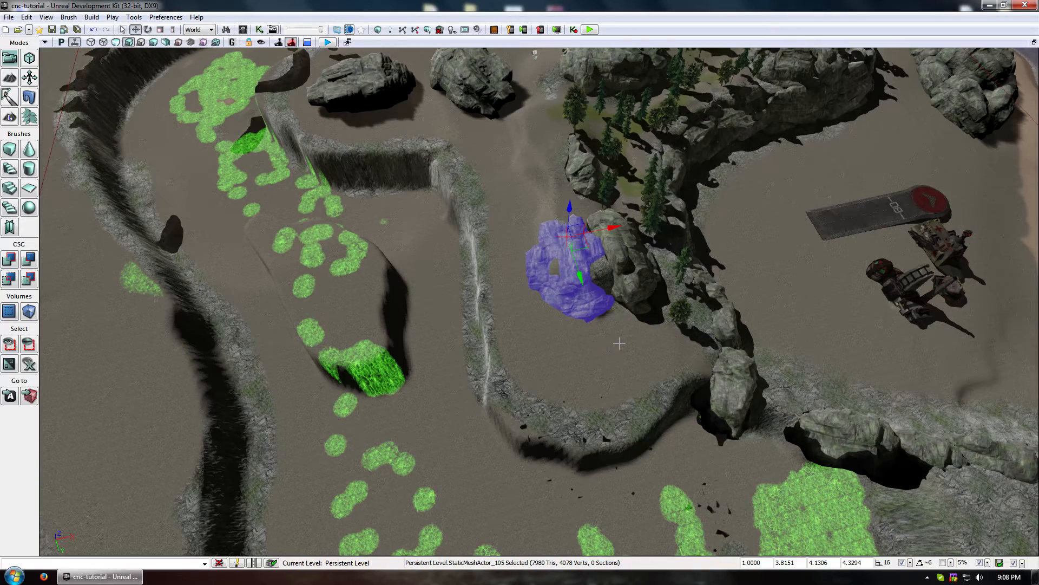
# - Select the plateau boulder at the bend of the cliff edge and settle it lower into the muddy ground
pyautogui.moveTo(617, 328); pyautogui.dragTo(541, 327)
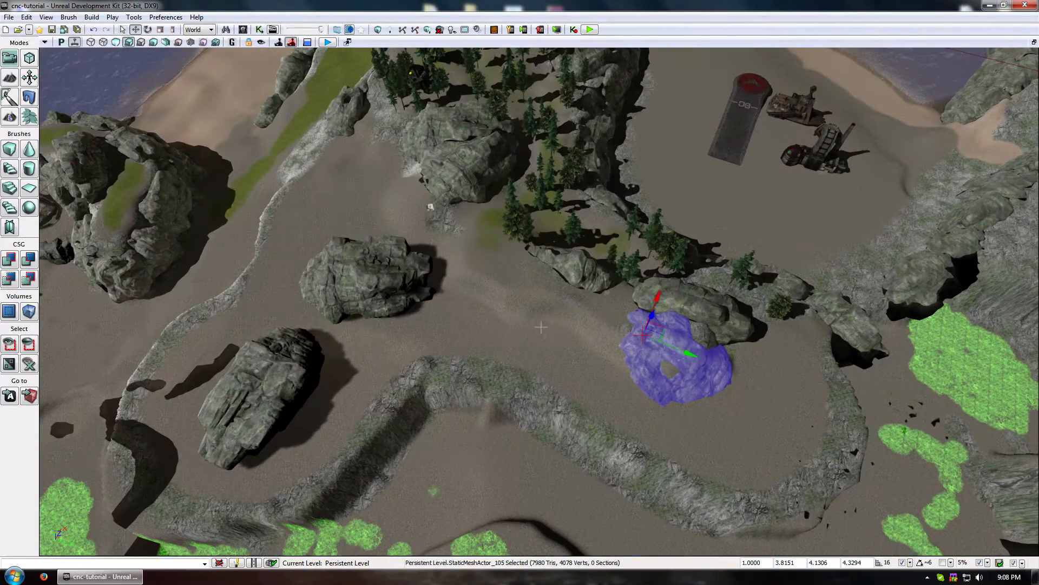
pyautogui.click(366, 265)
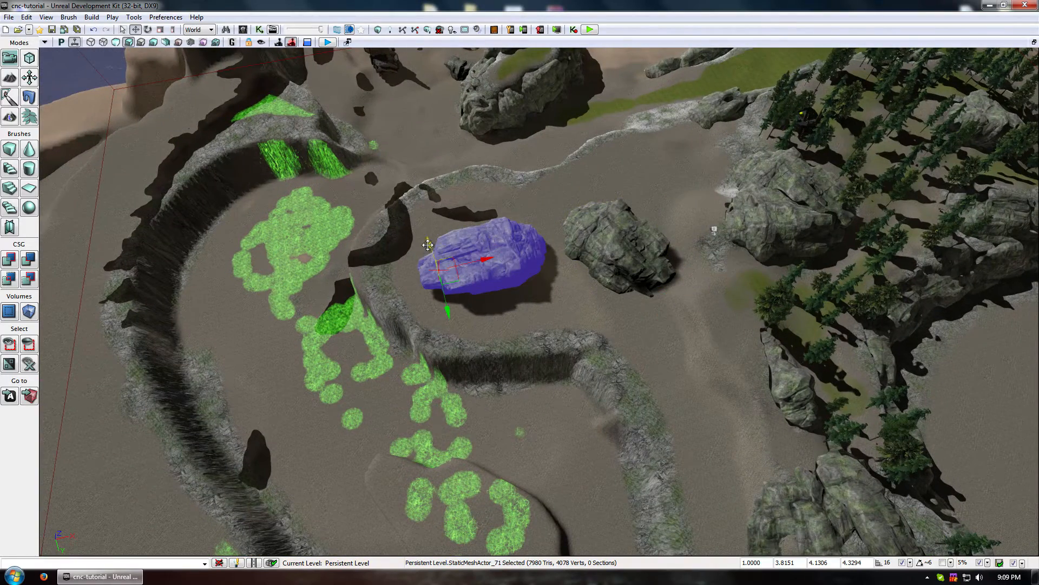
pyautogui.moveTo(486, 299); pyautogui.dragTo(456, 236)
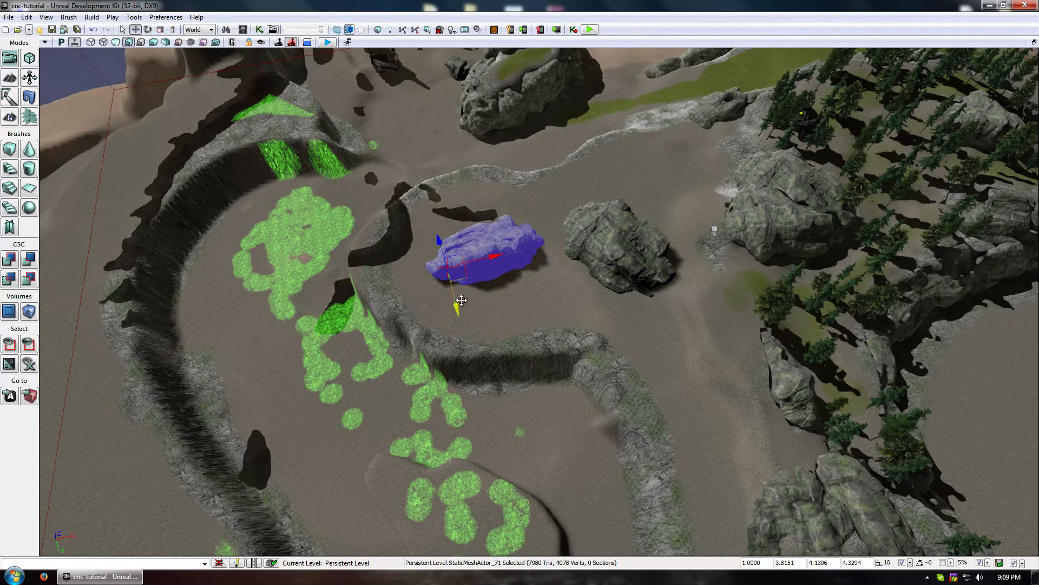
pyautogui.click(520, 319)
# - Examine the plateau cliffs, the two boulders above them, the tiberium path and the surrounding rock formations from several angles
pyautogui.moveTo(520, 319); pyautogui.dragTo(584, 205, button='right')
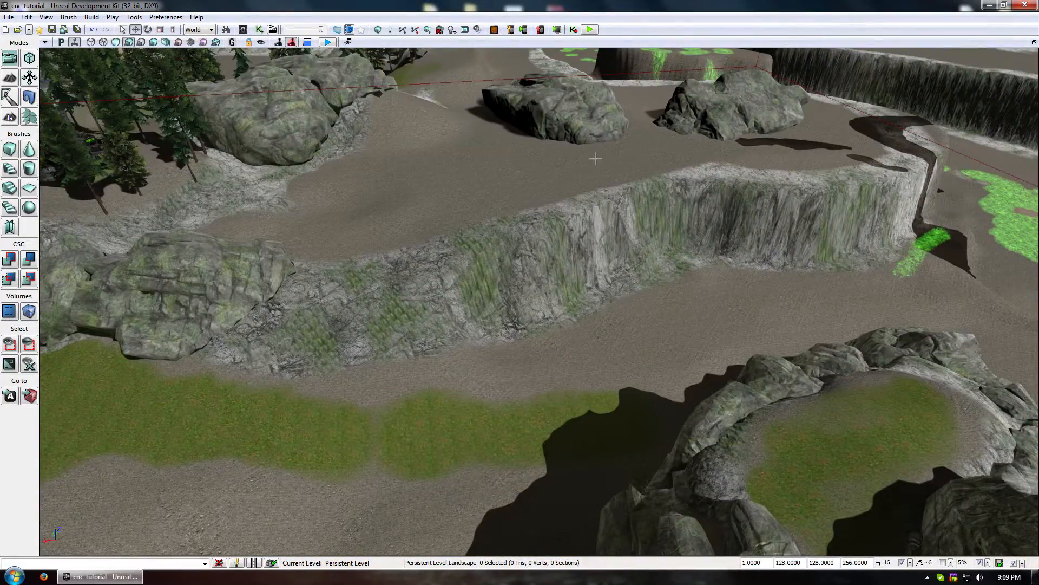
pyautogui.moveTo(596, 158); pyautogui.dragTo(642, 94)
pyautogui.moveTo(746, 326); pyautogui.dragTo(469, 342)
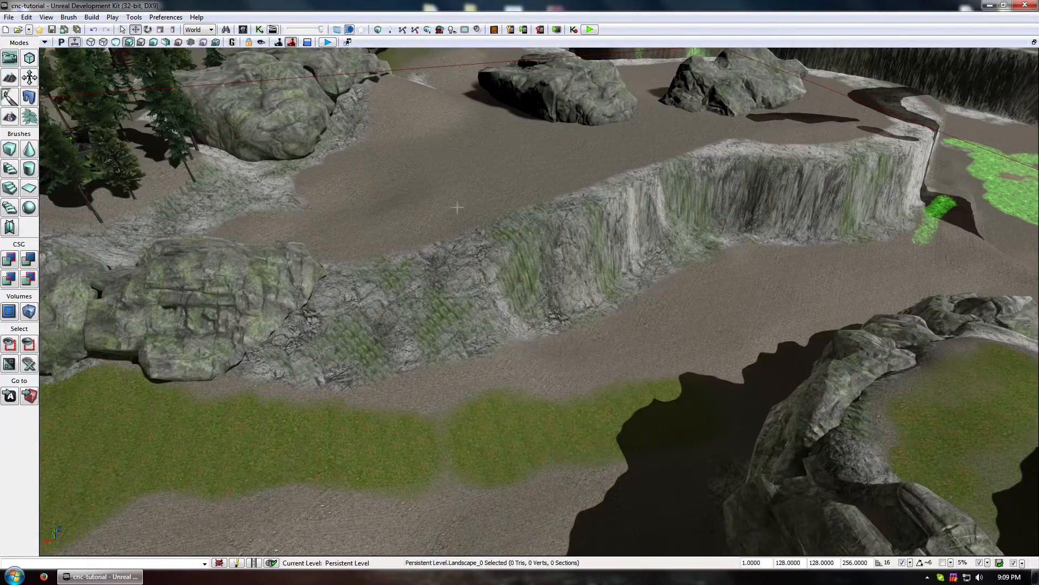
pyautogui.moveTo(910, 138); pyautogui.dragTo(589, 283)
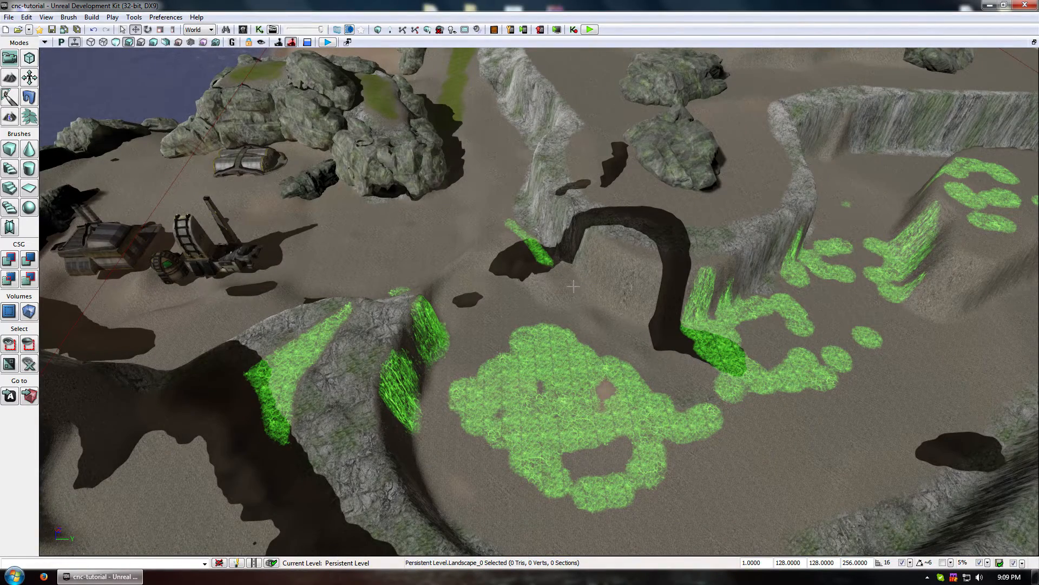
pyautogui.moveTo(574, 287); pyautogui.dragTo(571, 310, button='right')
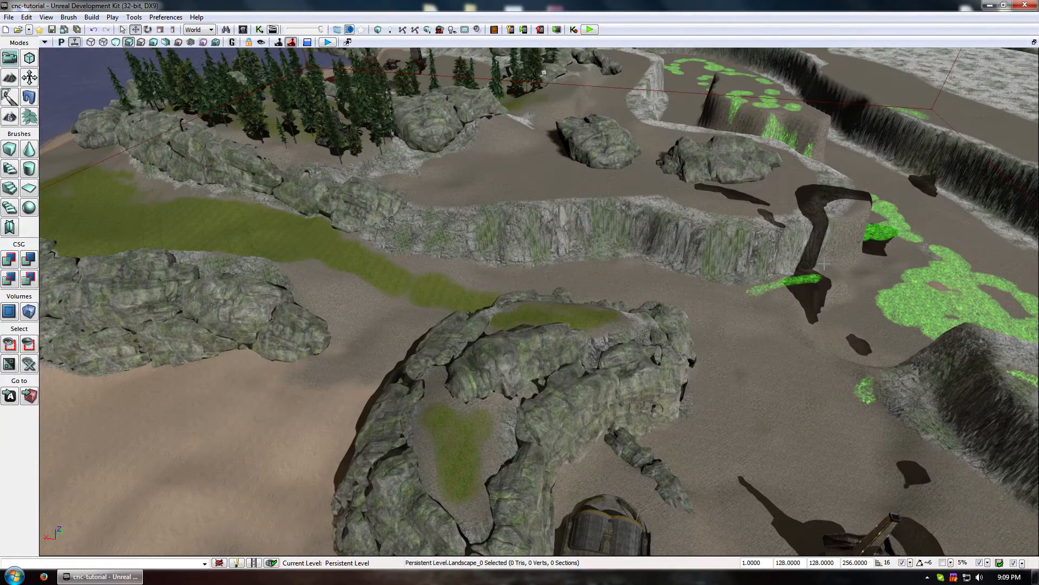
pyautogui.moveTo(571, 311); pyautogui.dragTo(623, 340, button='right')
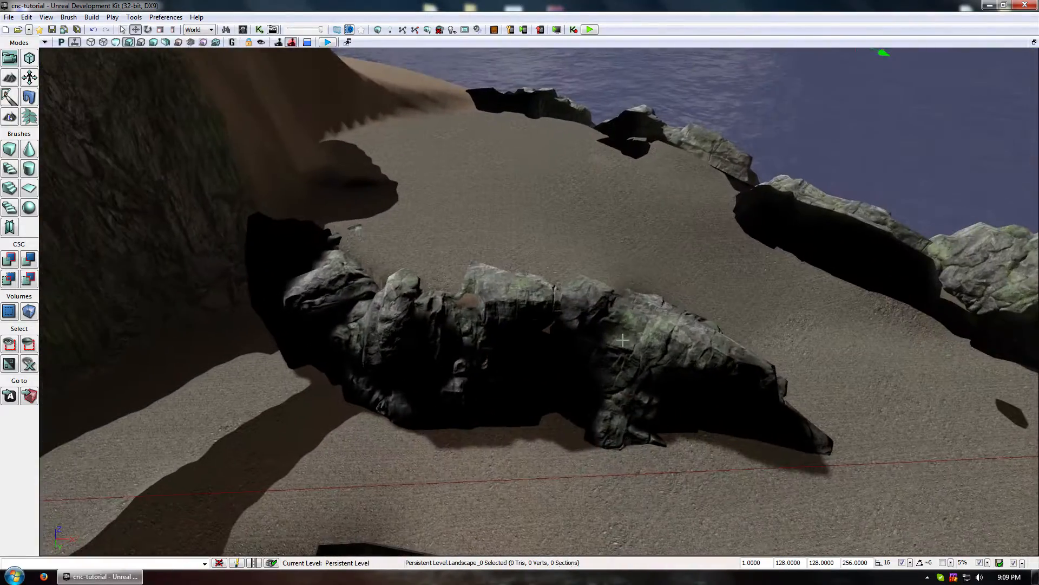
# - Survey the airstrip base, the forested ridge, the beach and the rocky coastline from above
pyautogui.moveTo(511, 377); pyautogui.dragTo(801, 387, button='right')
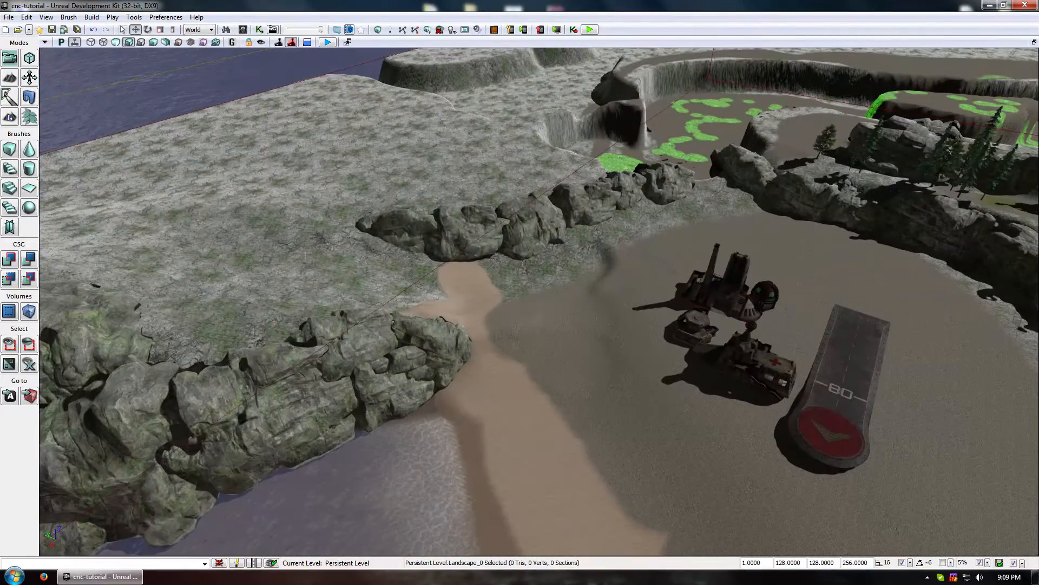
pyautogui.moveTo(466, 216); pyautogui.dragTo(552, 211, button='right')
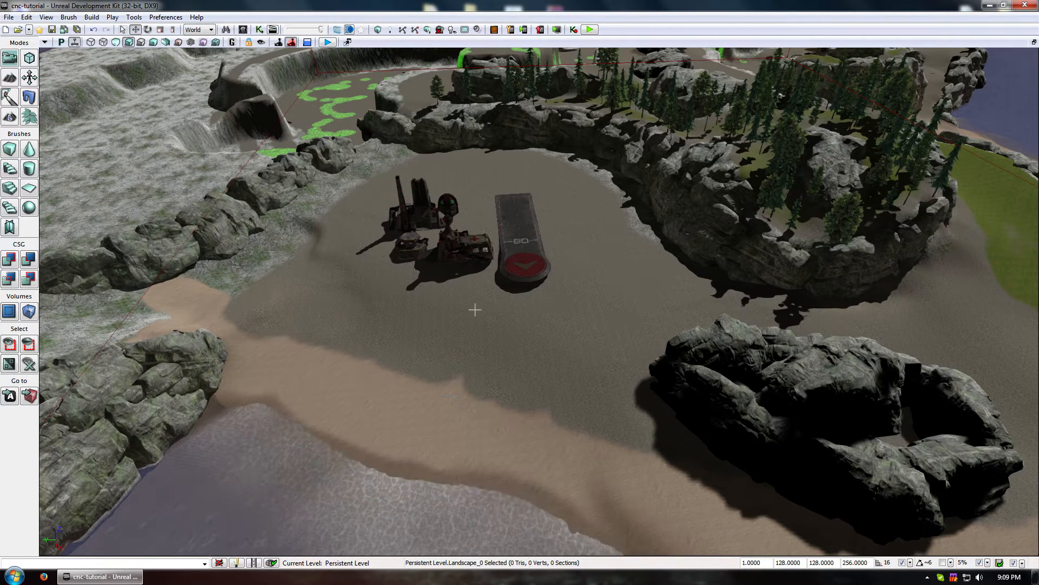
pyautogui.moveTo(437, 302); pyautogui.dragTo(442, 228)
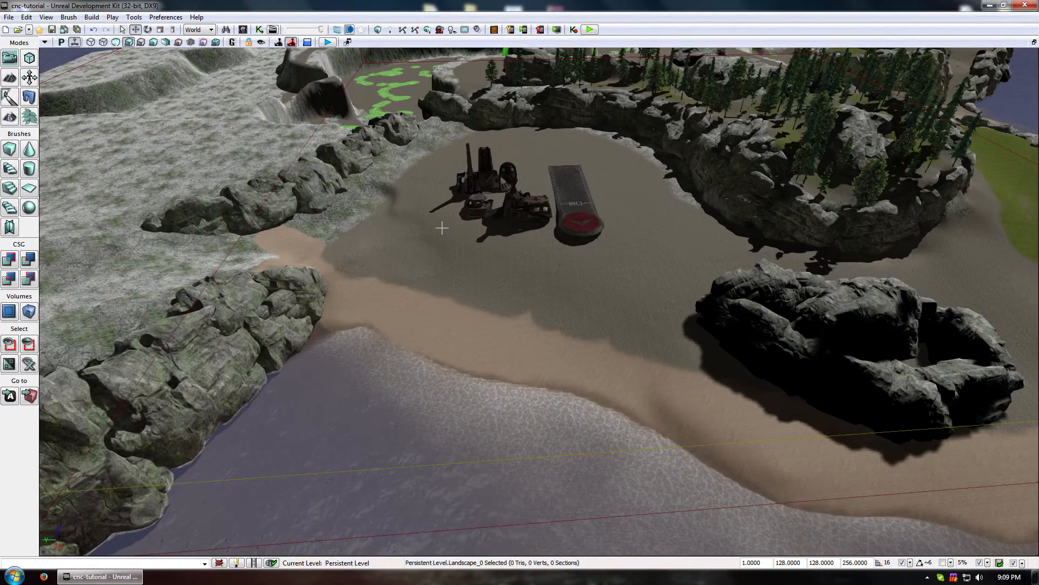
pyautogui.moveTo(442, 228)
pyautogui.mouseDown()
pyautogui.moveTo(460, 226)
pyautogui.moveTo(487, 255)
pyautogui.moveTo(492, 195)
pyautogui.moveTo(466, 181)
pyautogui.moveTo(484, 193)
pyautogui.moveTo(490, 230)
pyautogui.moveTo(468, 208)
pyautogui.moveTo(425, 241)
pyautogui.mouseUp()
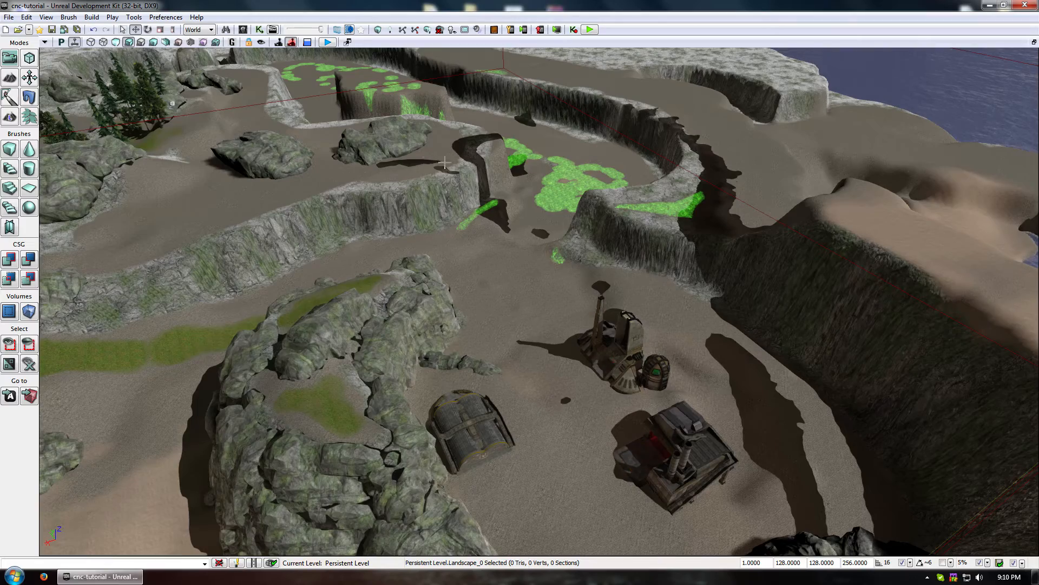
pyautogui.moveTo(444, 162); pyautogui.dragTo(448, 270)
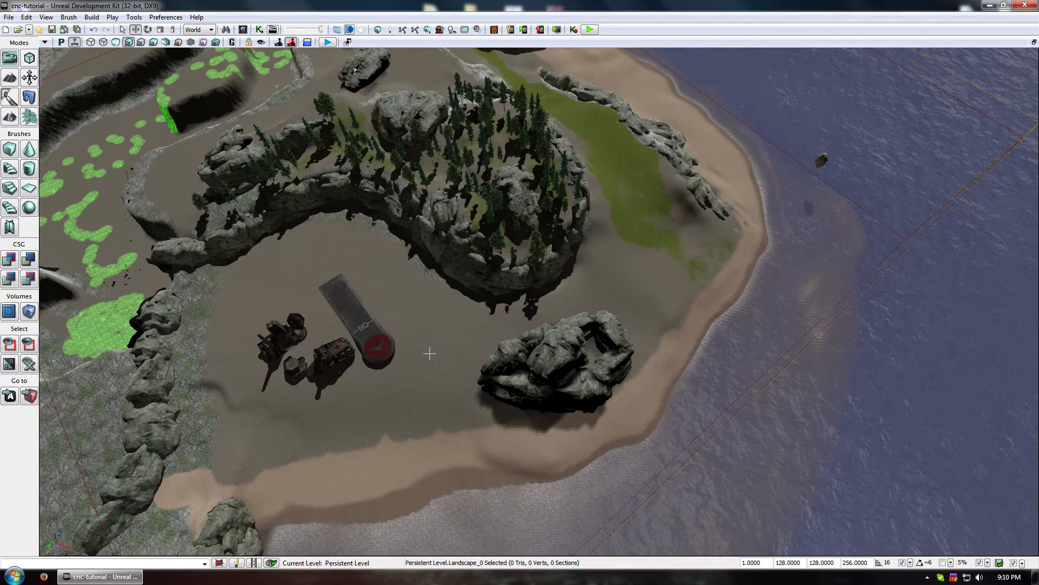
pyautogui.moveTo(429, 353); pyautogui.dragTo(409, 331, button='right')
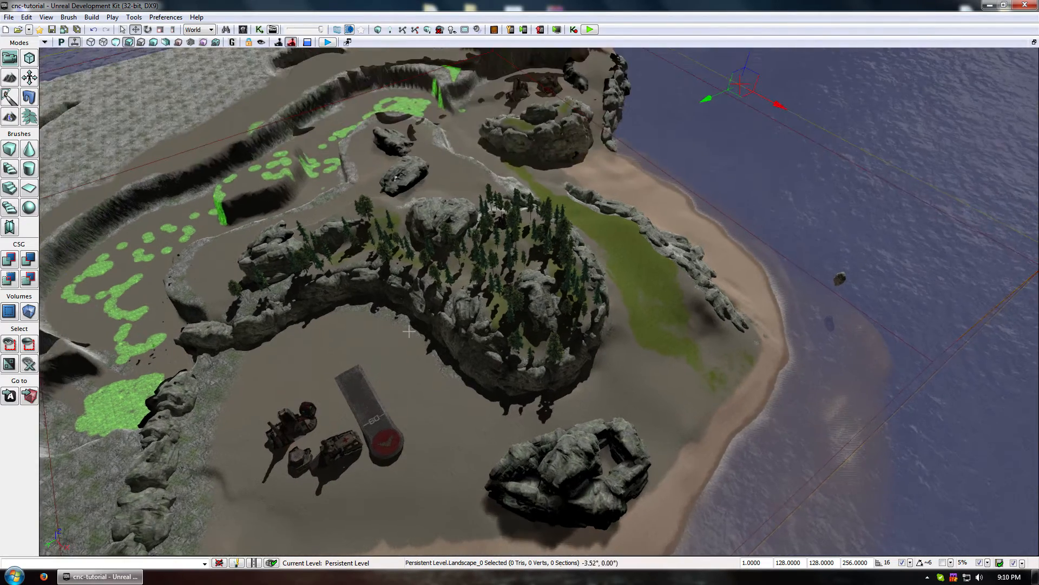
pyautogui.moveTo(658, 137); pyautogui.dragTo(726, 156, button='right')
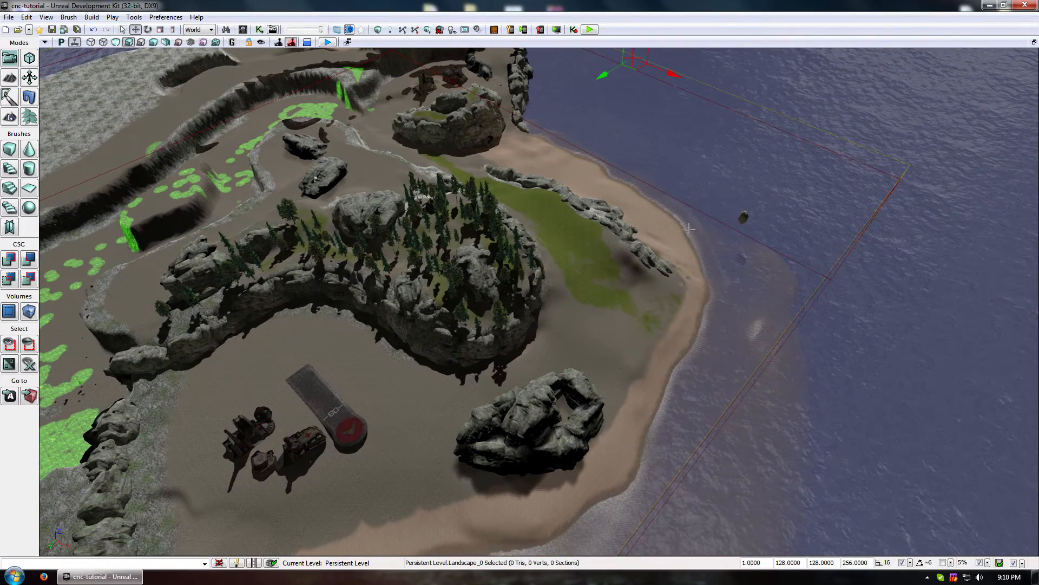
pyautogui.moveTo(632, 233); pyautogui.dragTo(583, 199)
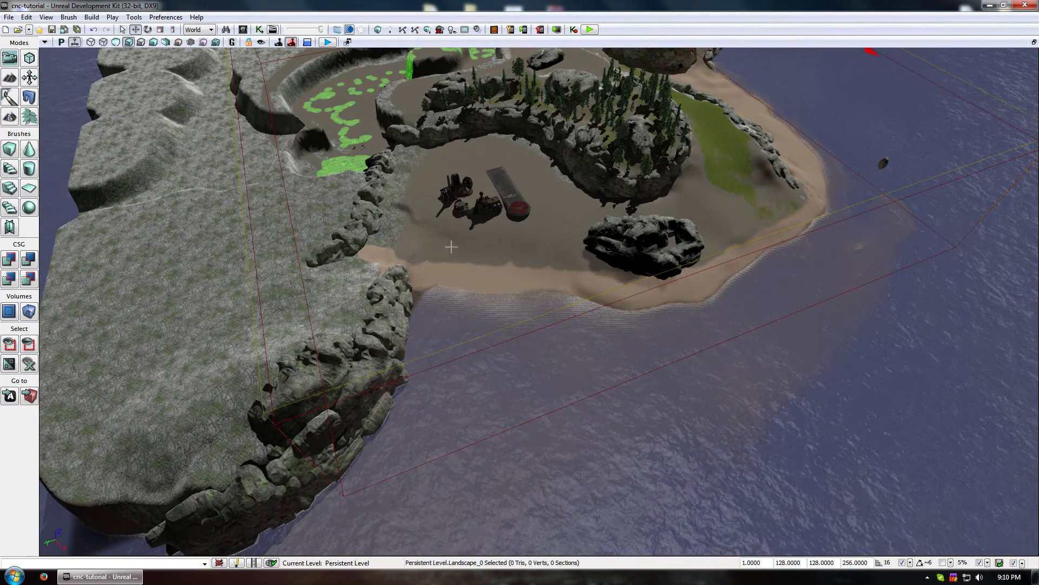